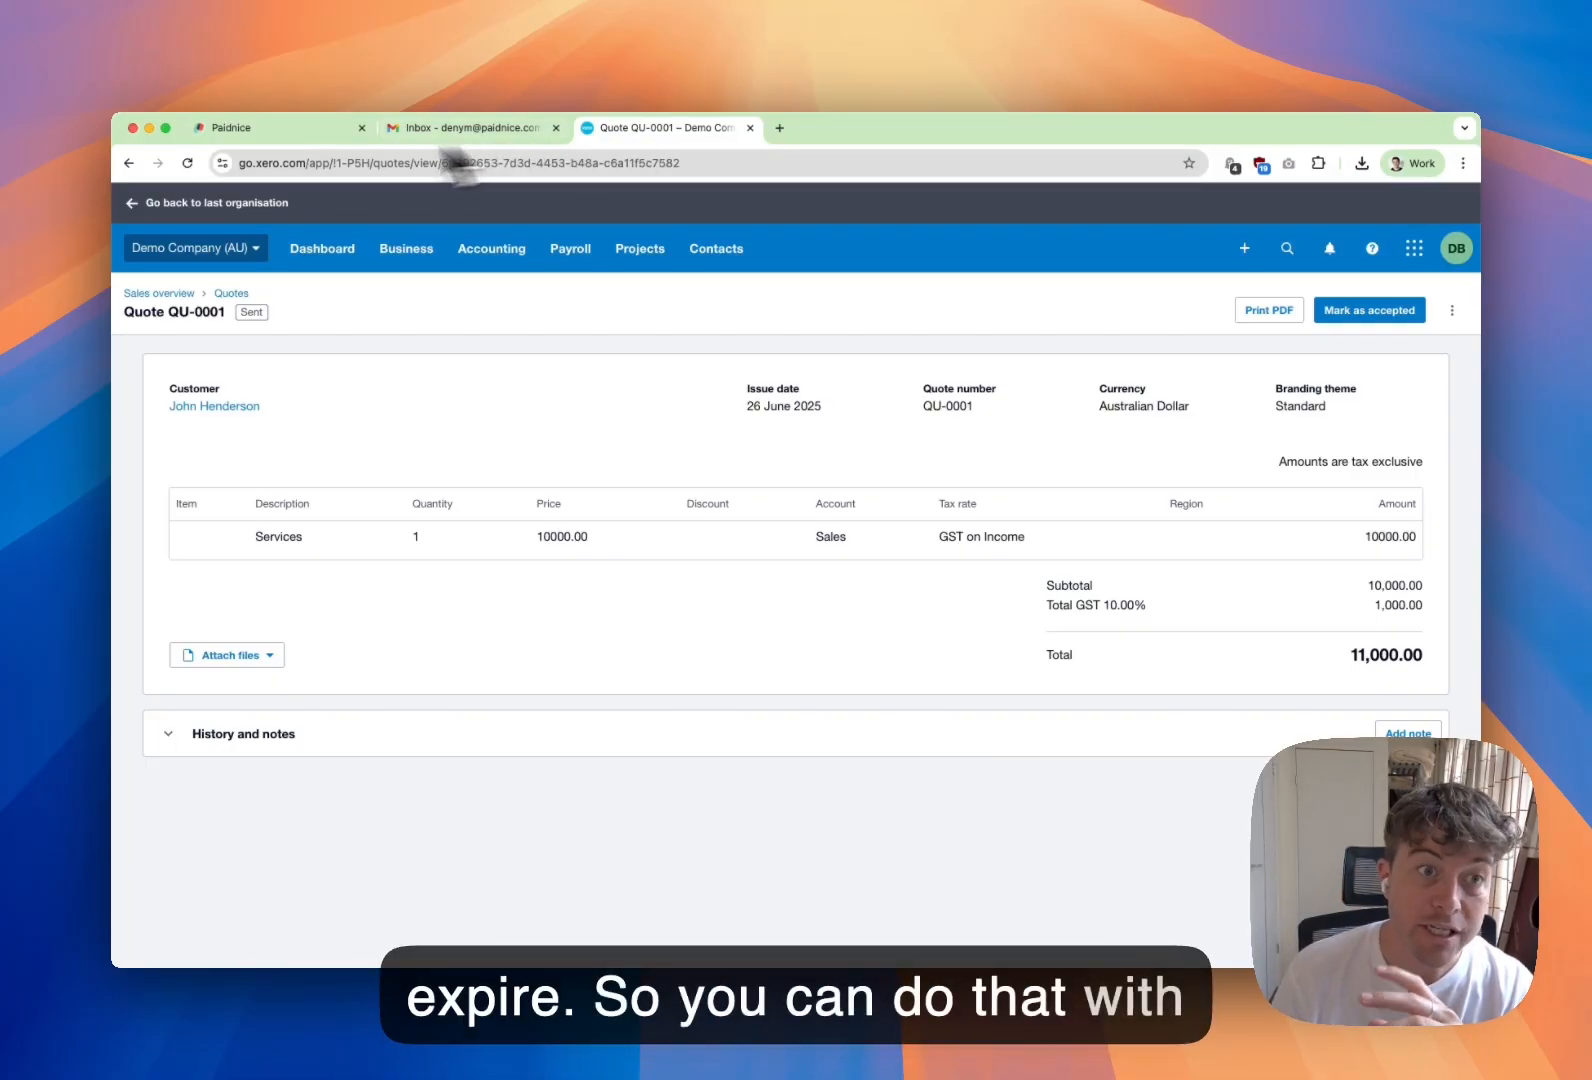
- Switch to Paidnice and add a new Quote Email automation policy to the Default Group
left_click(272, 141)
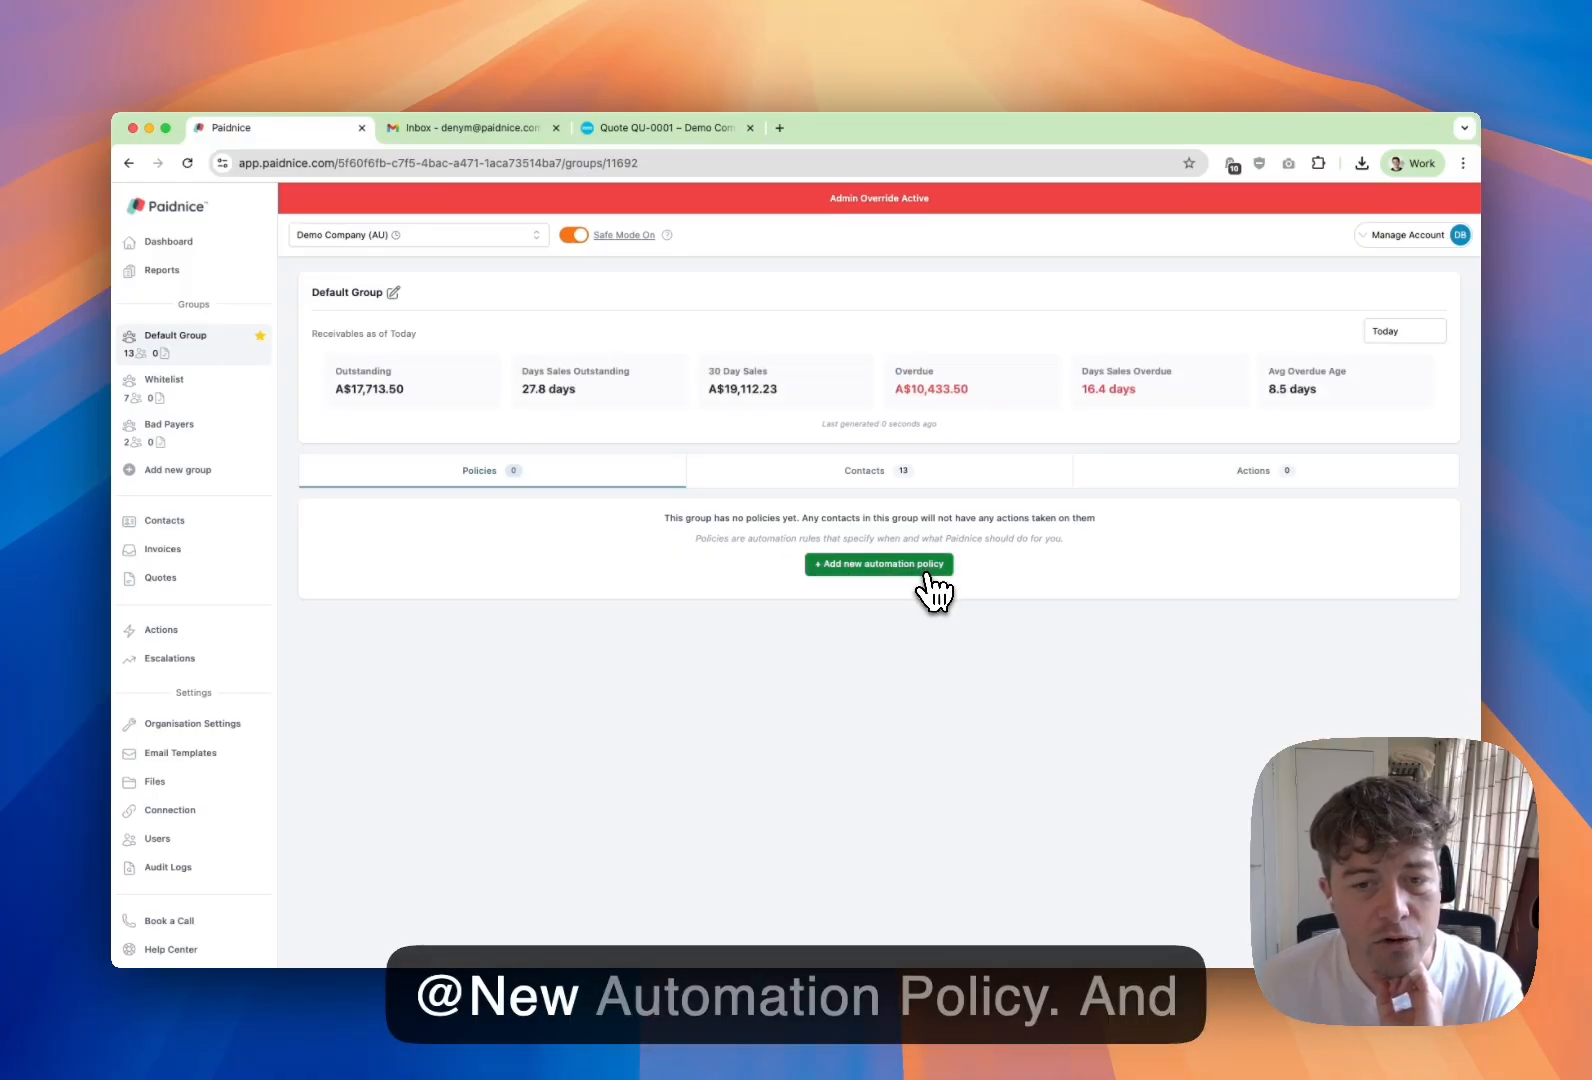
left_click(920, 566)
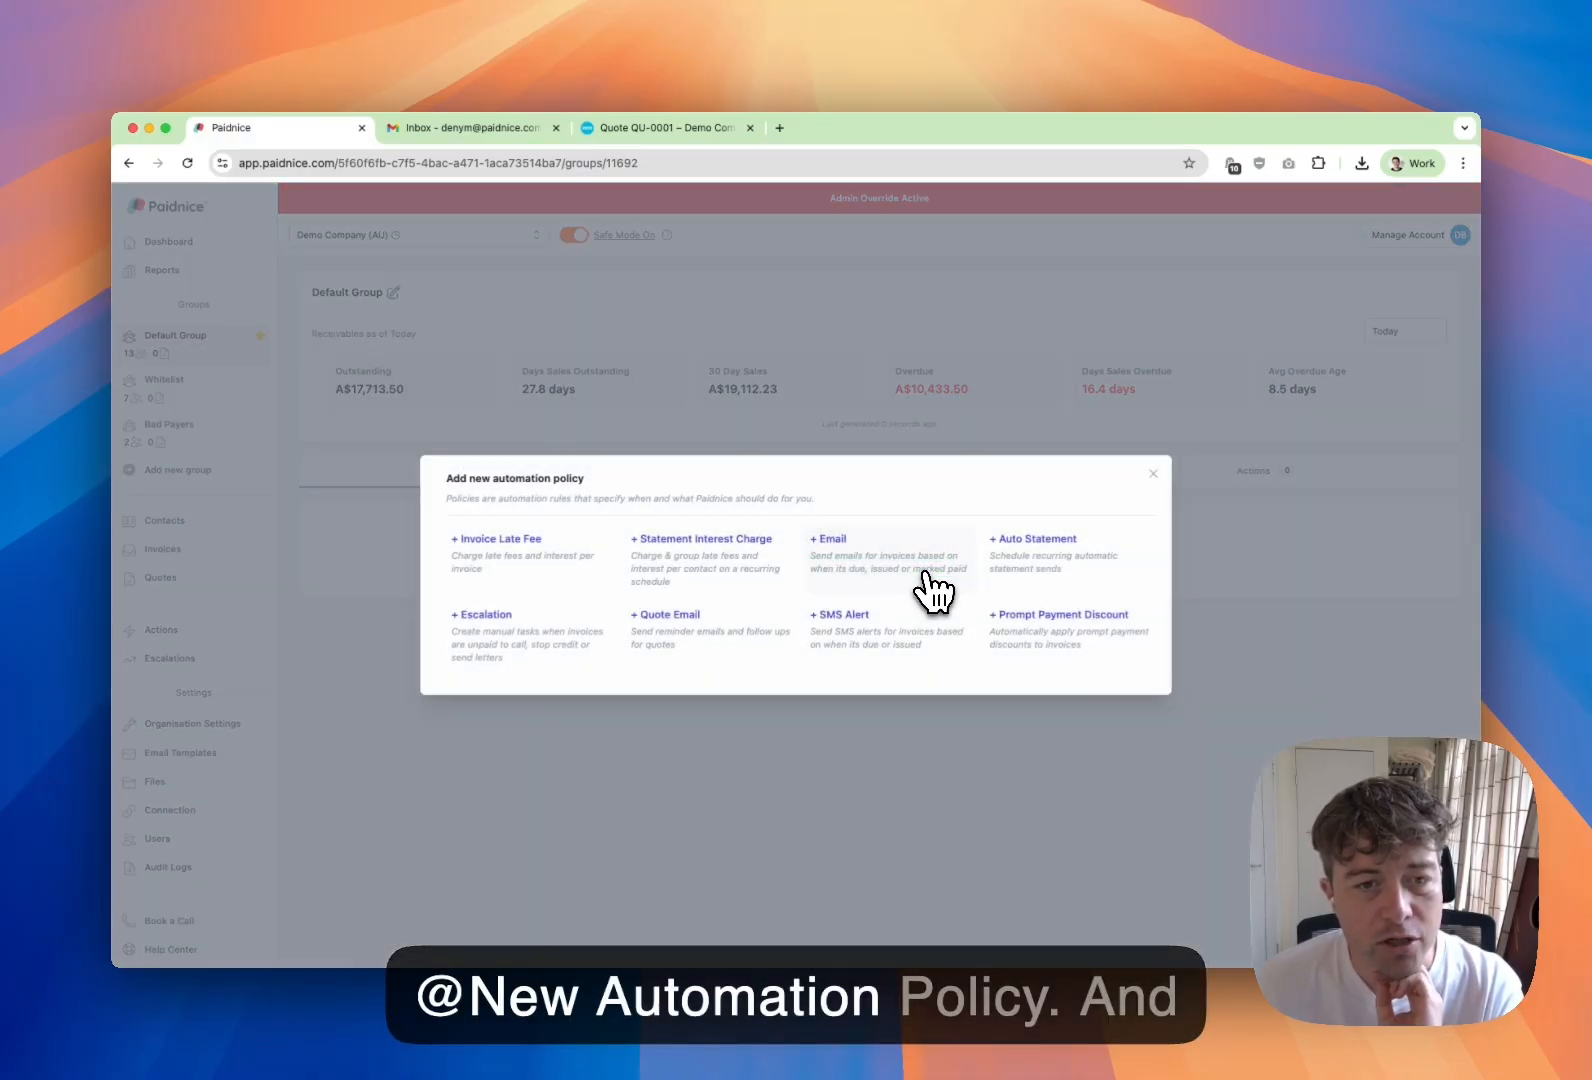
left_click(683, 648)
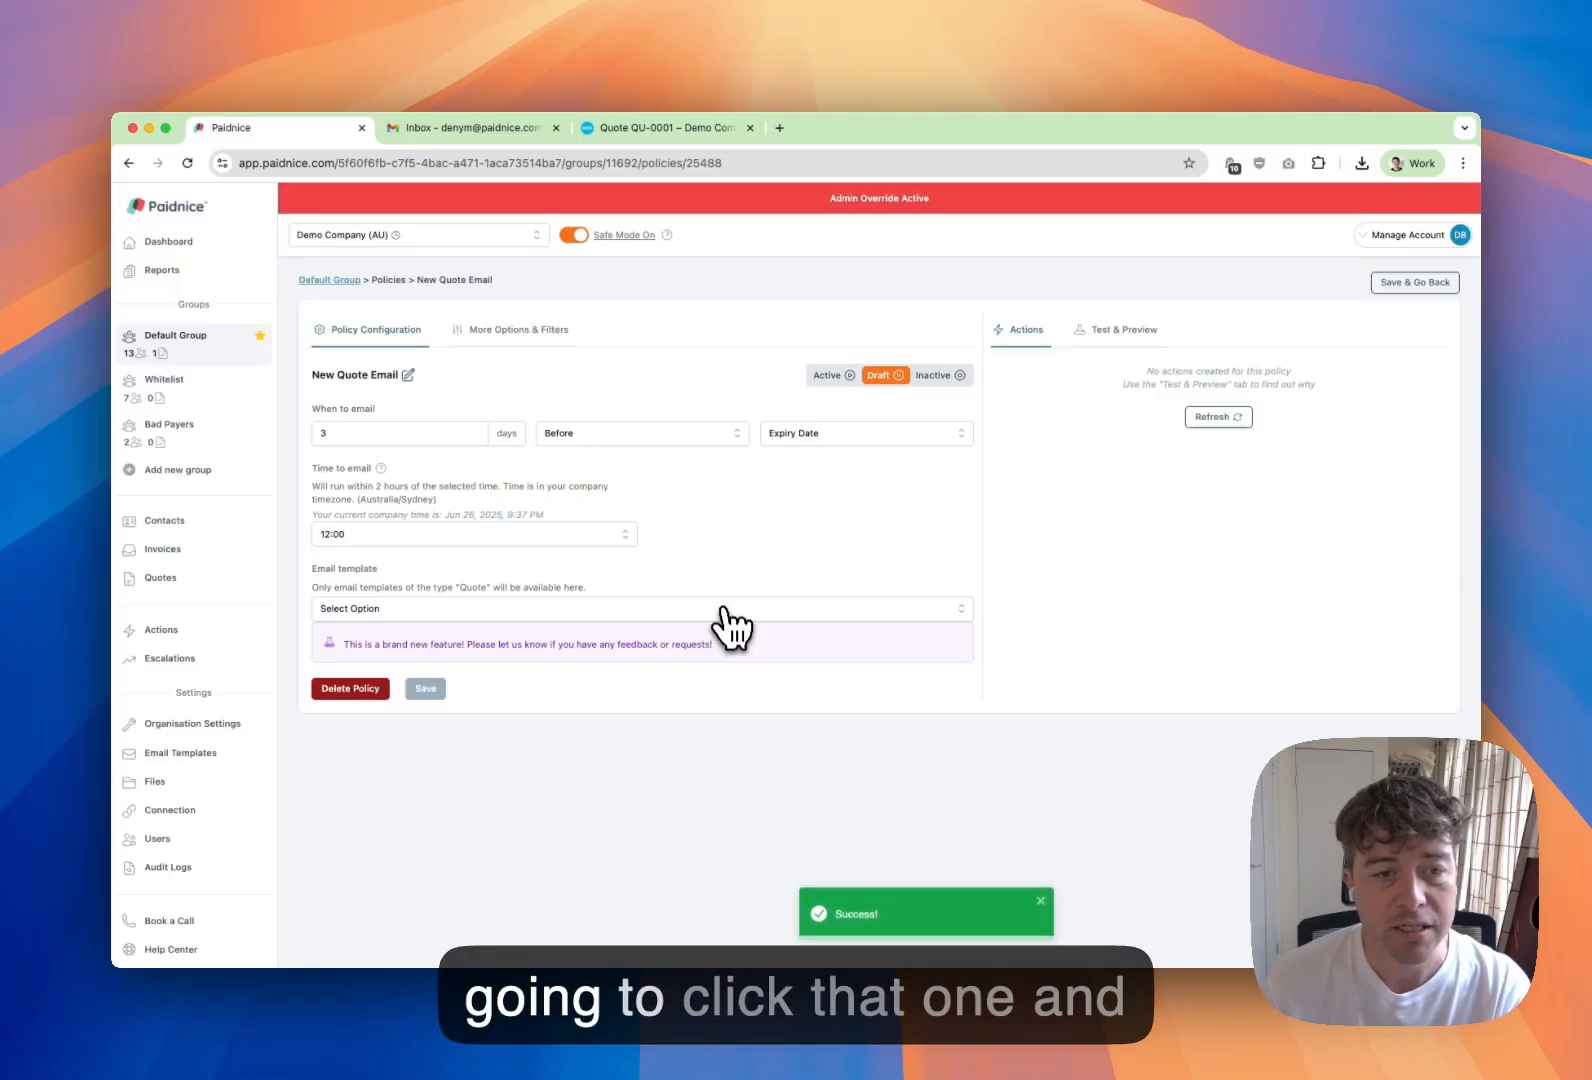
- Rename the new quote email policy as "Quote Expiry Email Reminder"
left_click(407, 377)
left_click_drag(426, 419, 190, 395)
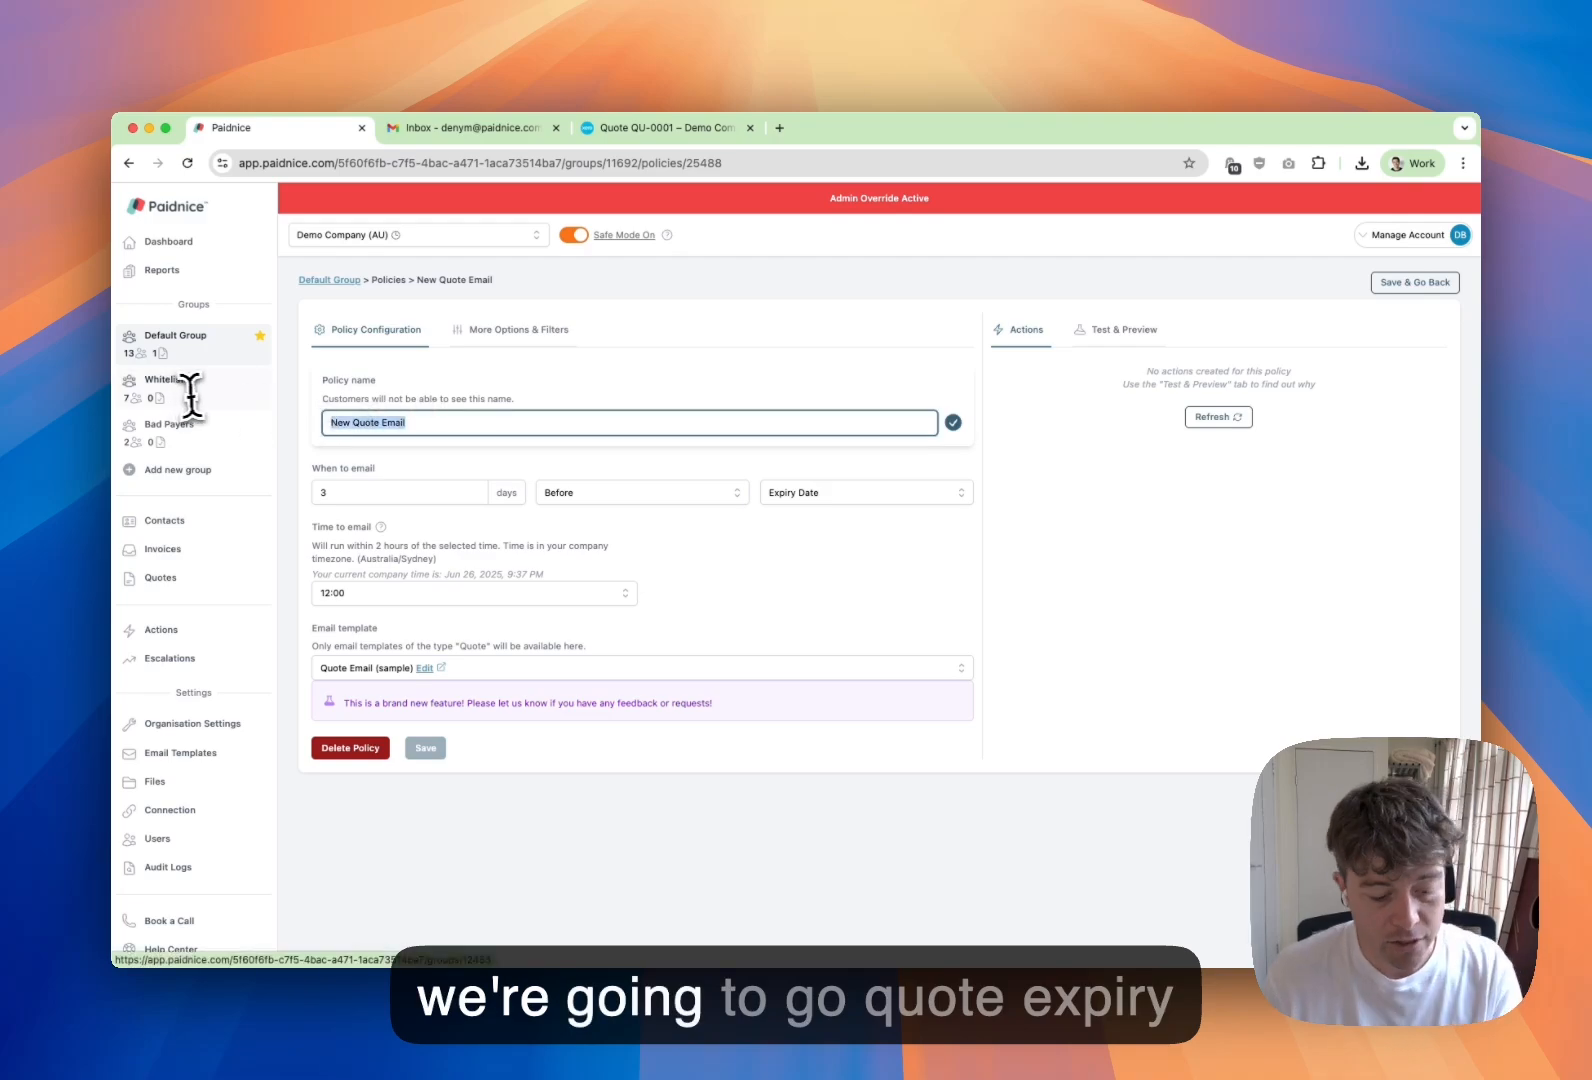
type("Quote Expir")
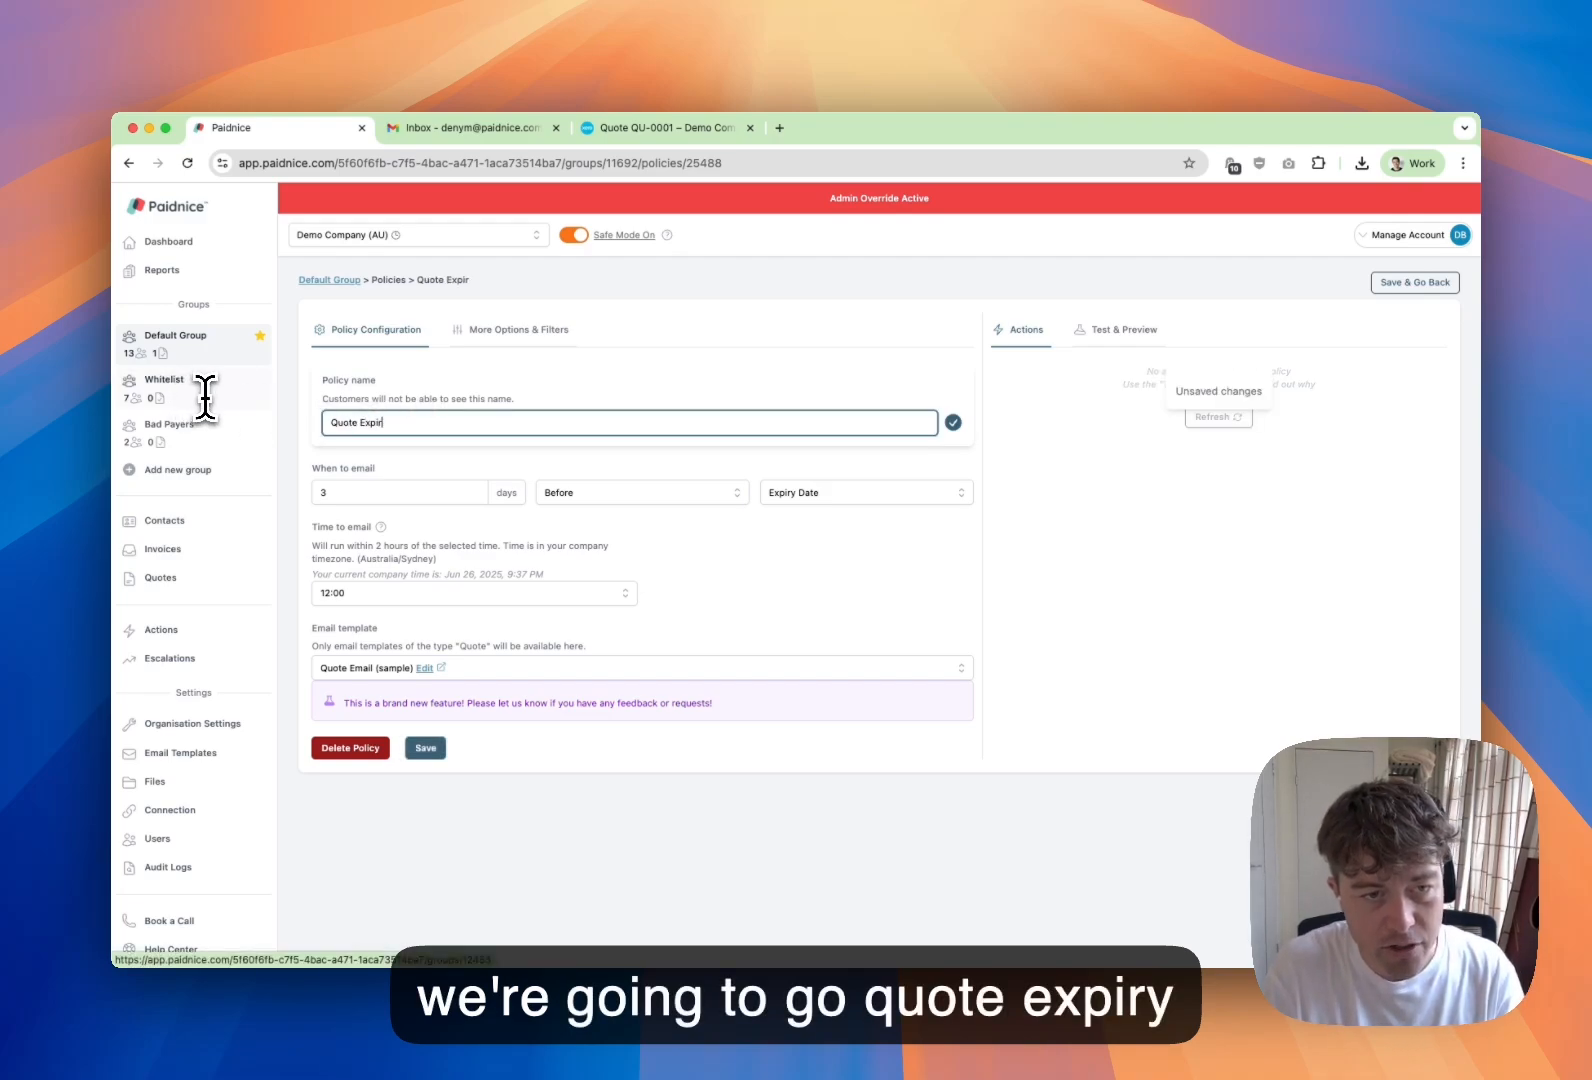
type("y Ema")
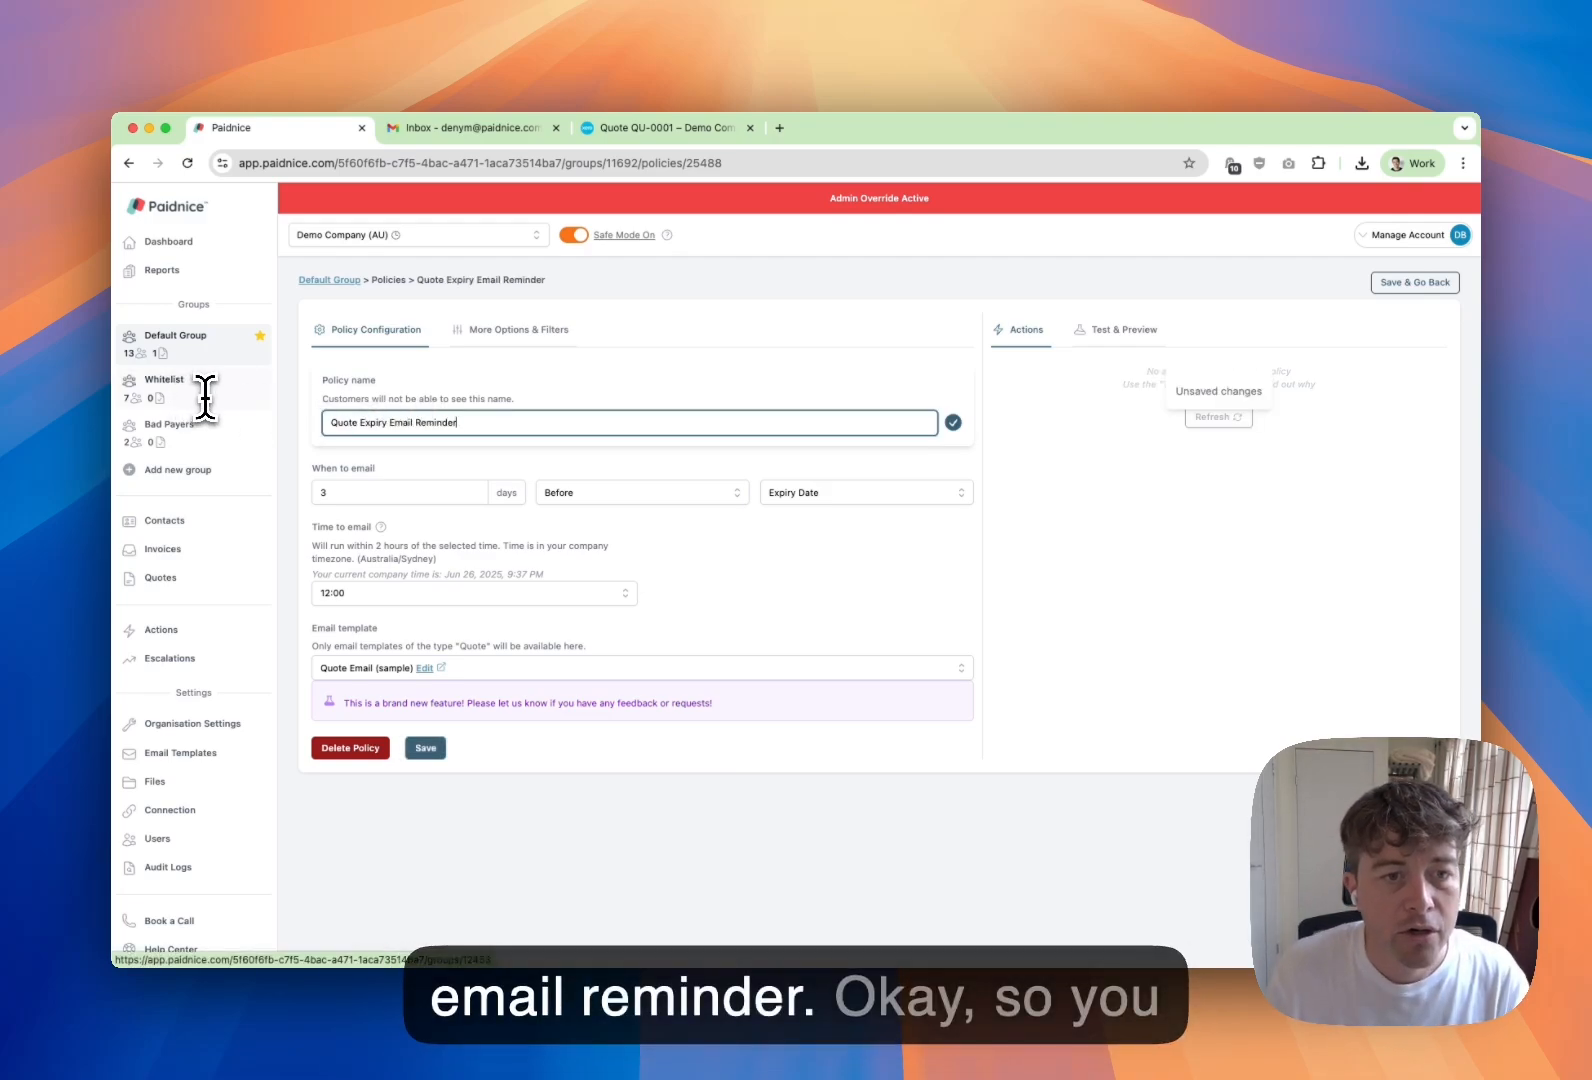
type("il Reminder")
left_click(953, 422)
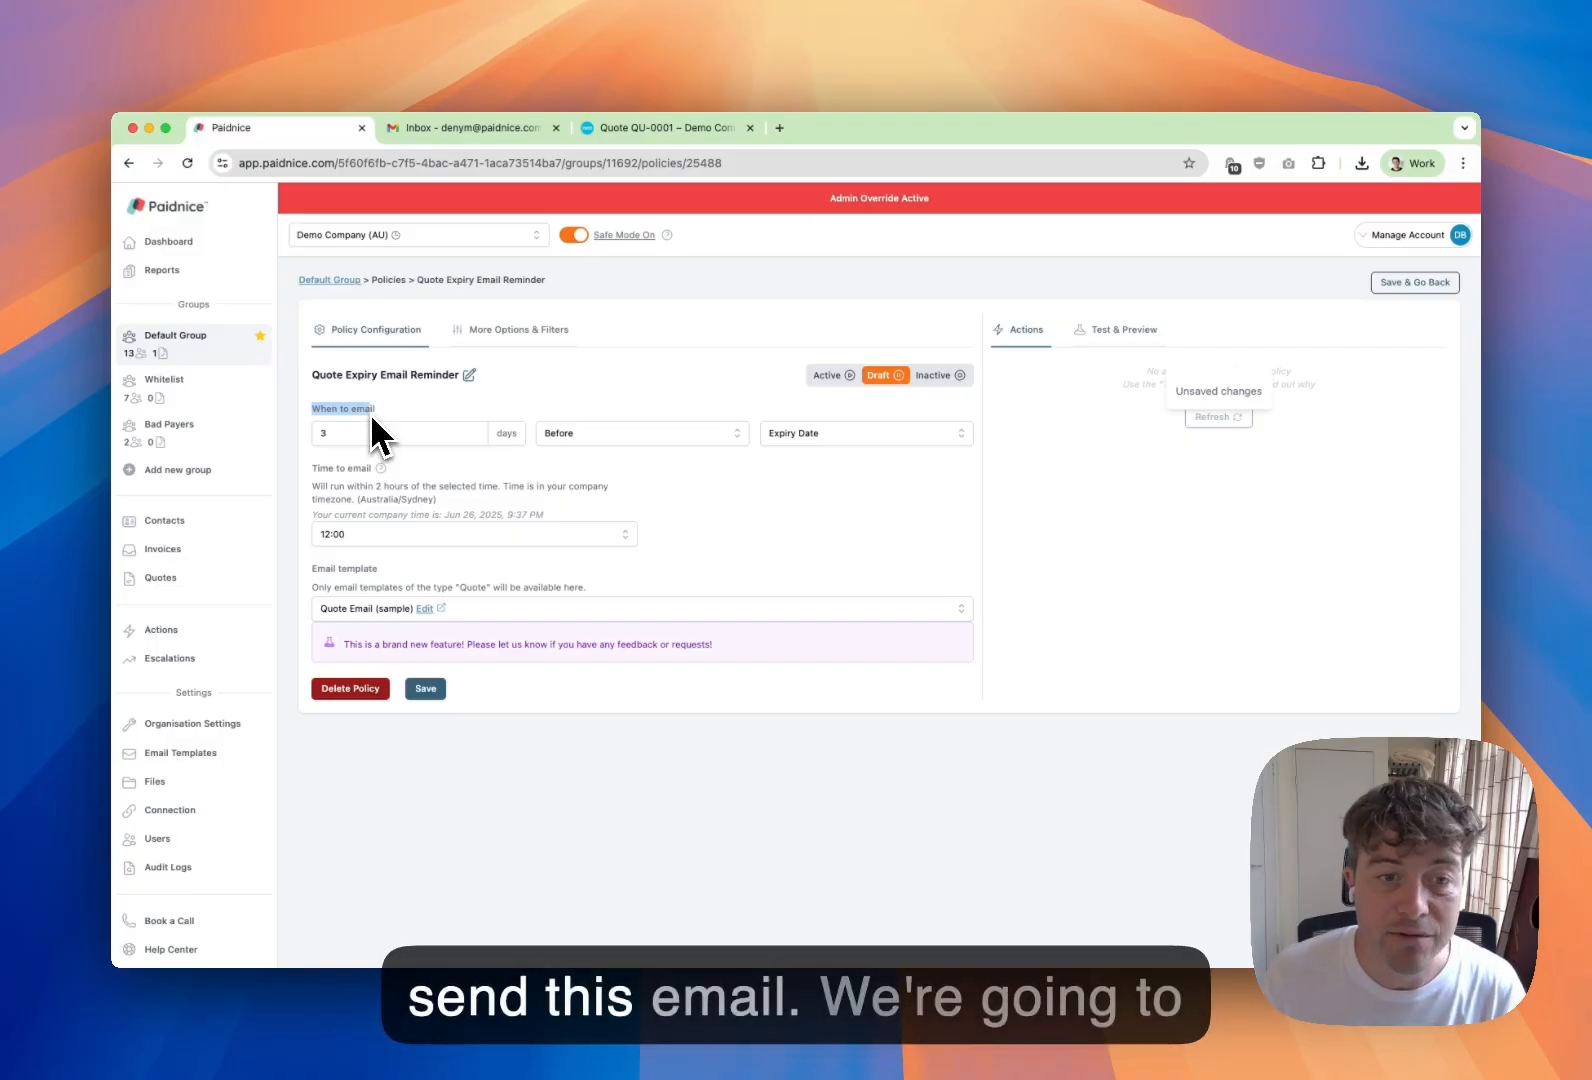
- Try setting the policy's email timing to 3 days after the issue date
left_click(401, 430)
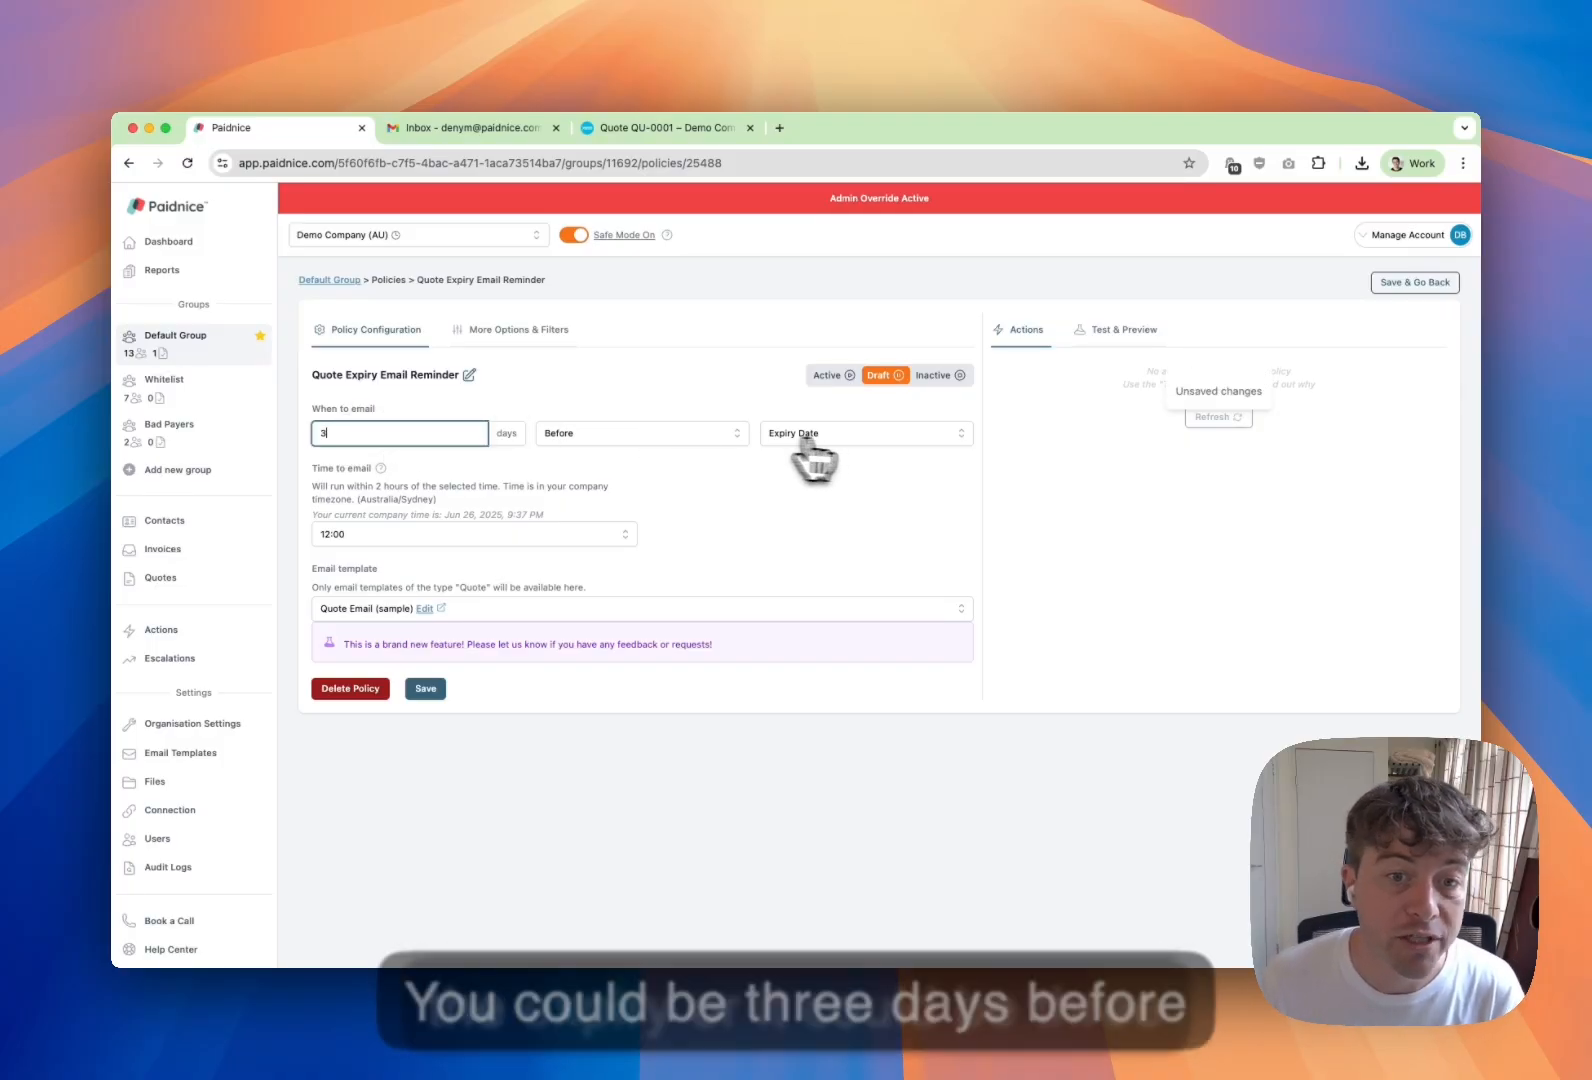
left_click(876, 435)
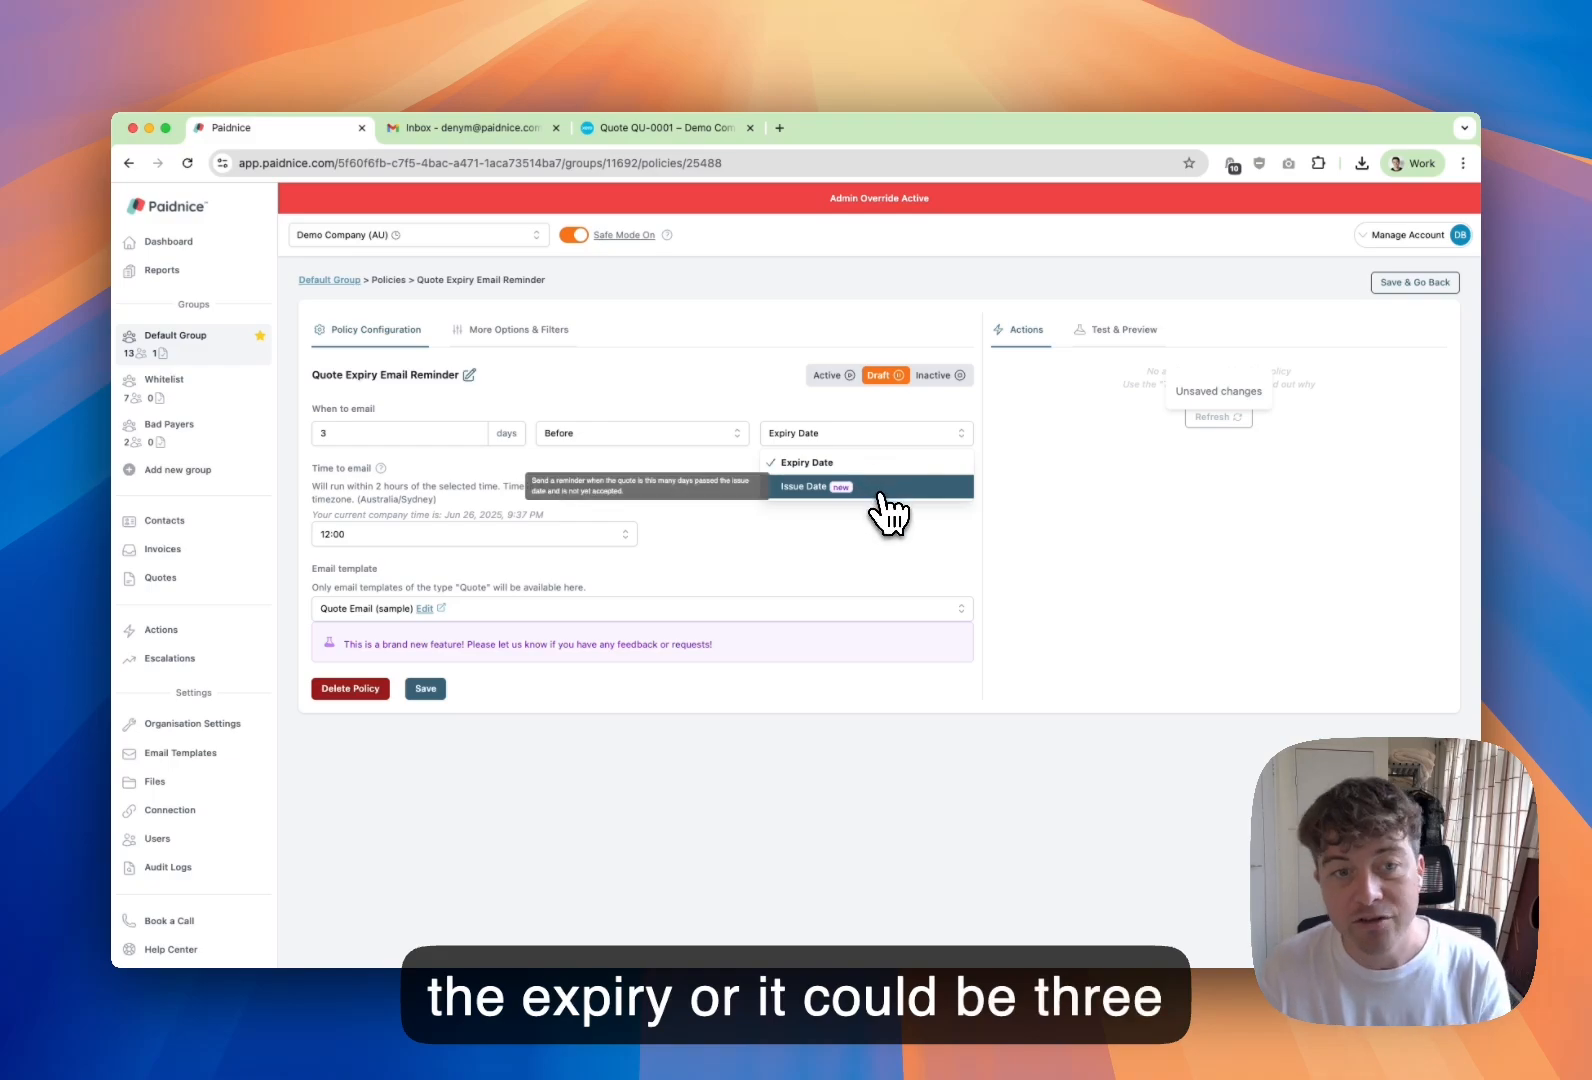
left_click(878, 487)
left_click(715, 434)
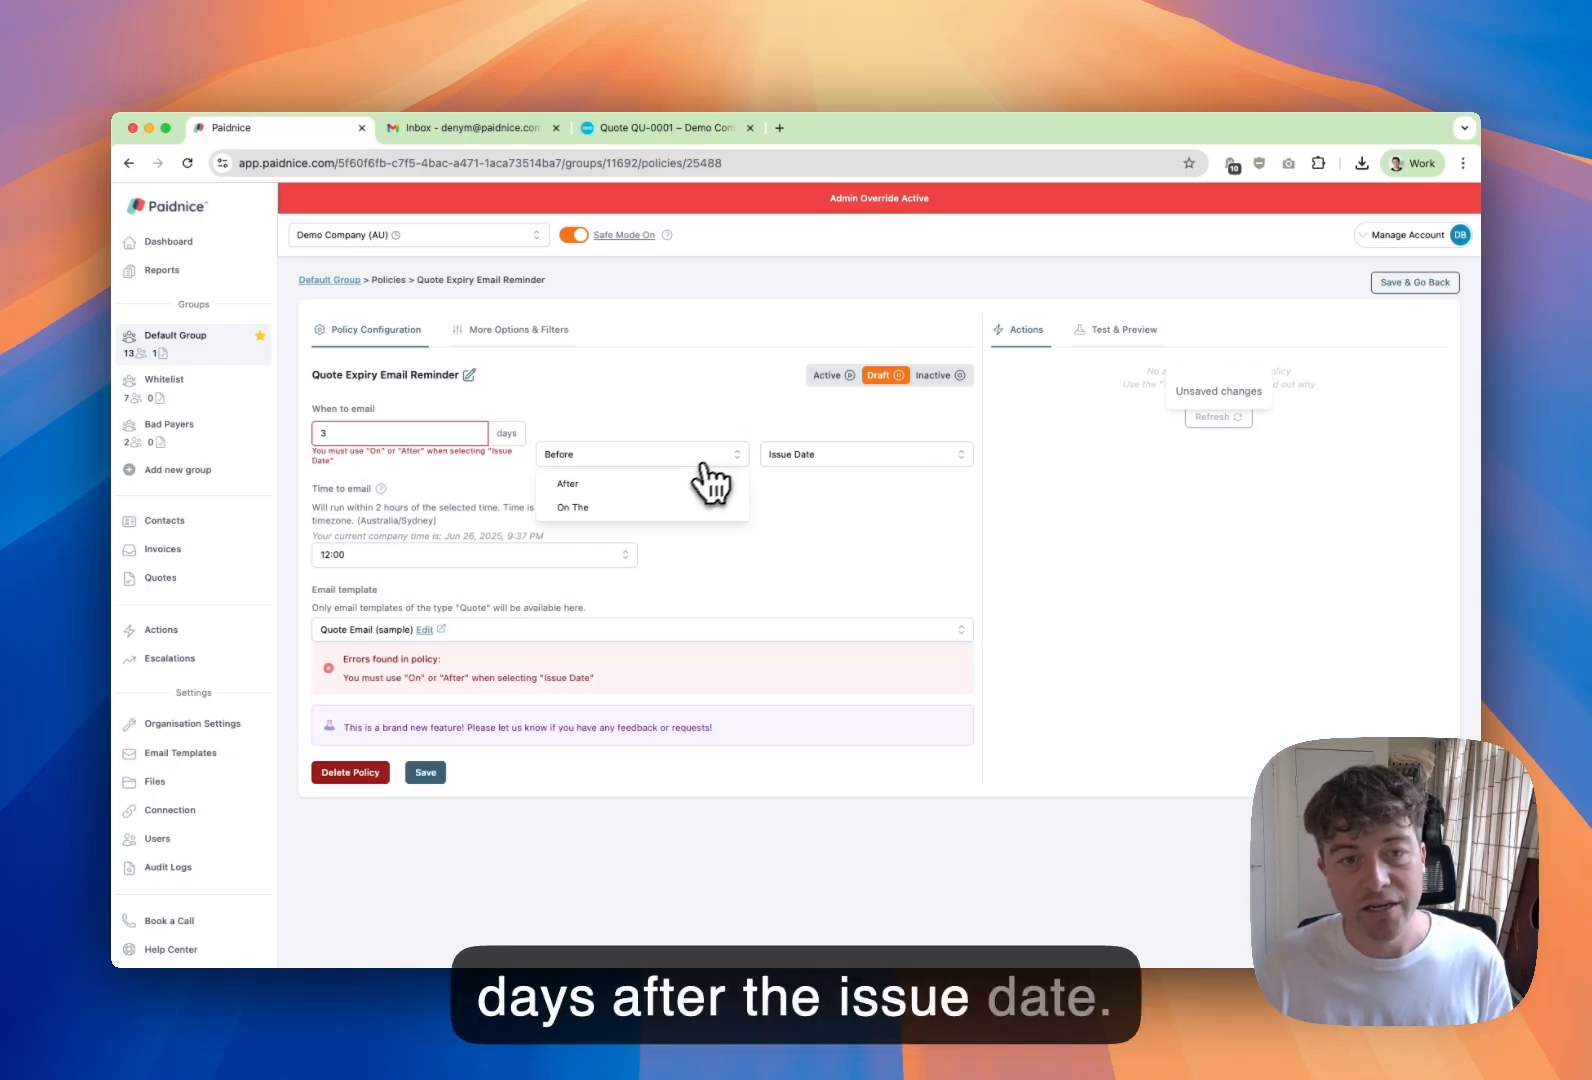
left_click(662, 483)
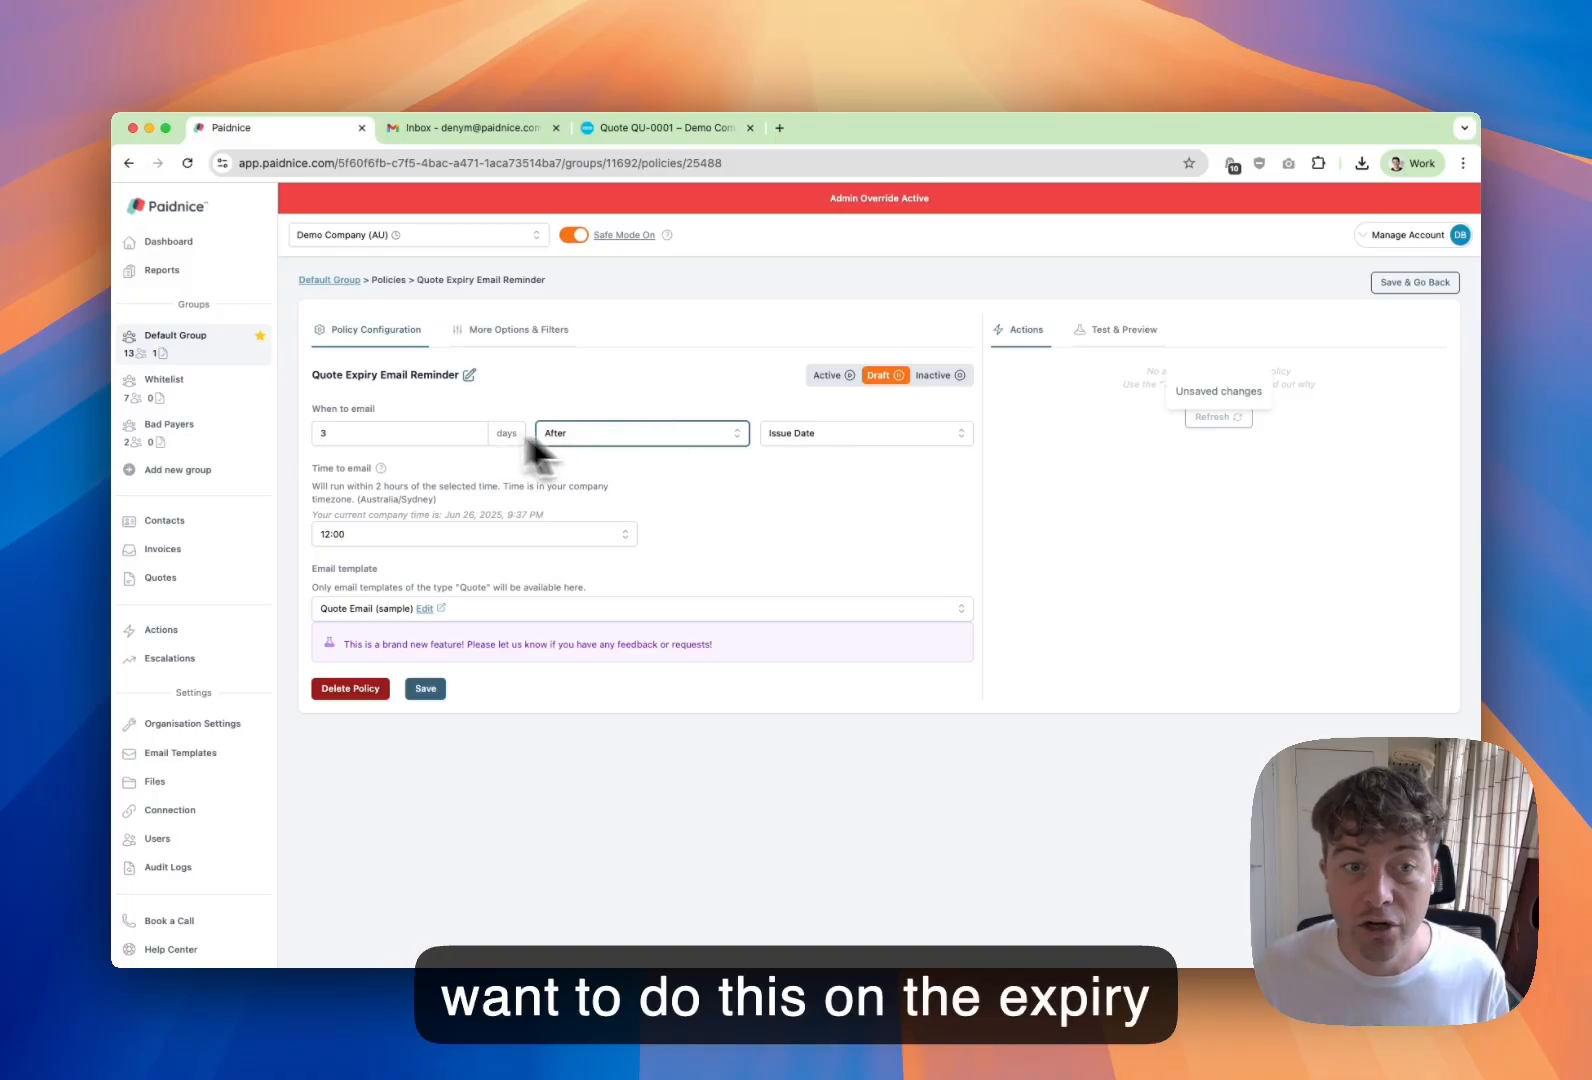
- Set the policy to email on the quote's expiry date
left_click(642, 436)
left_click(574, 487)
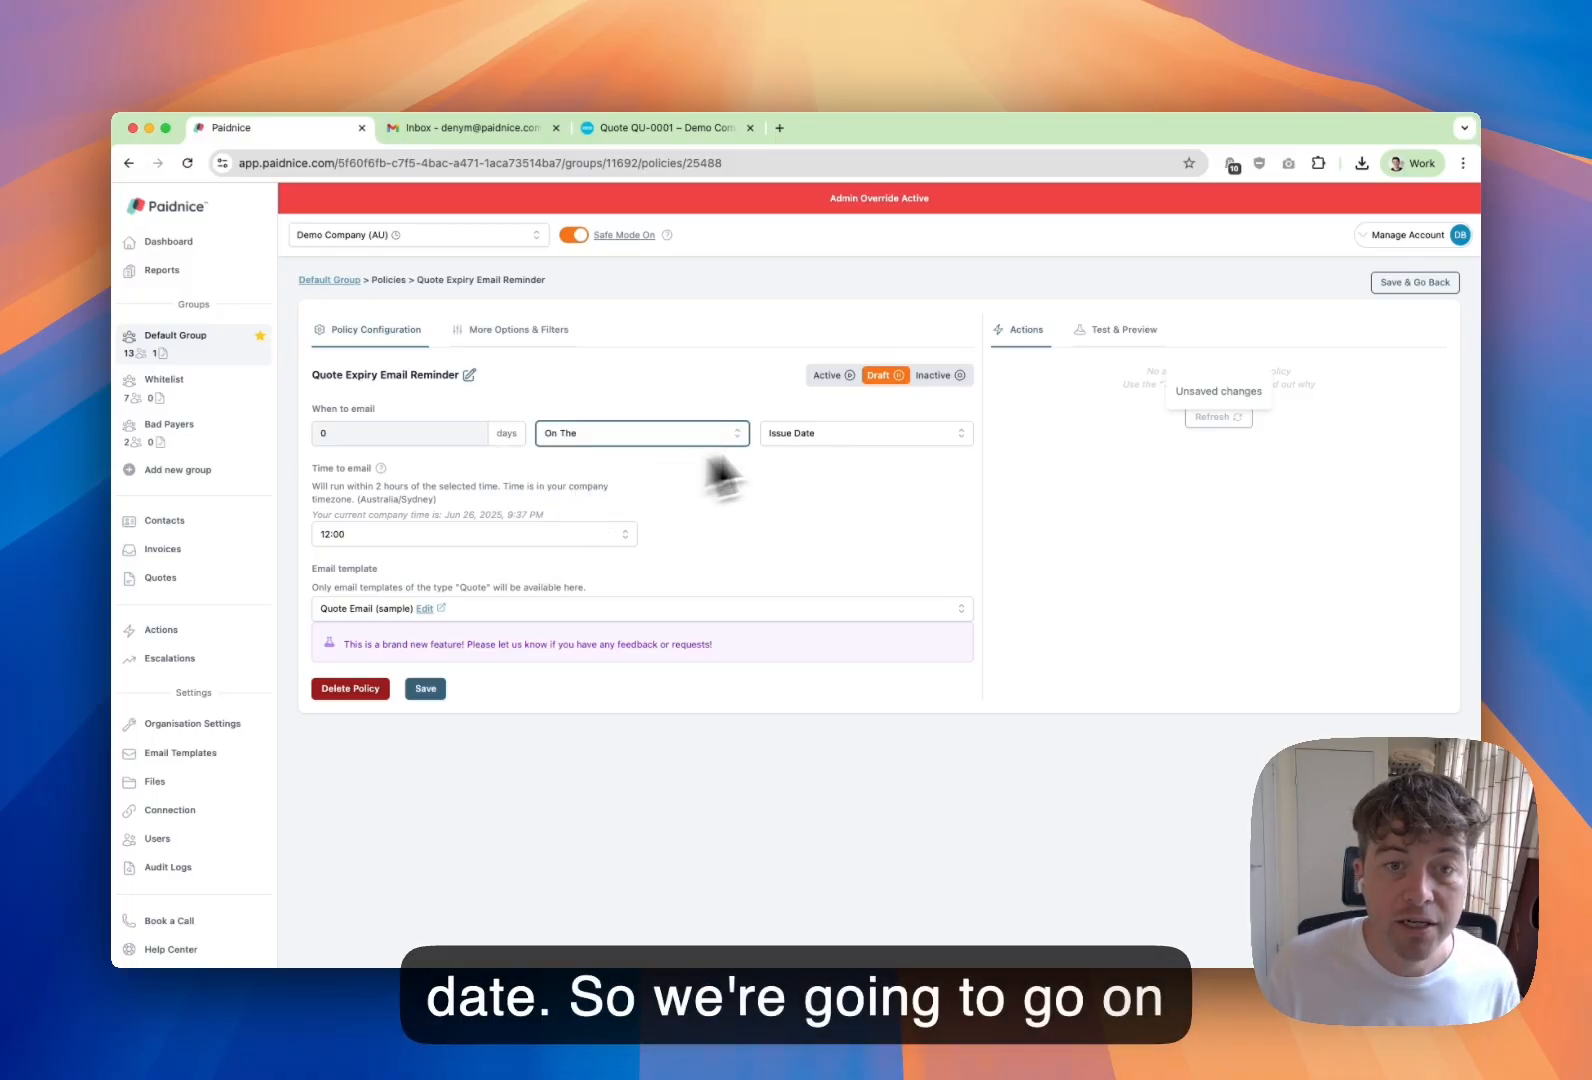
left_click(846, 435)
left_click(815, 460)
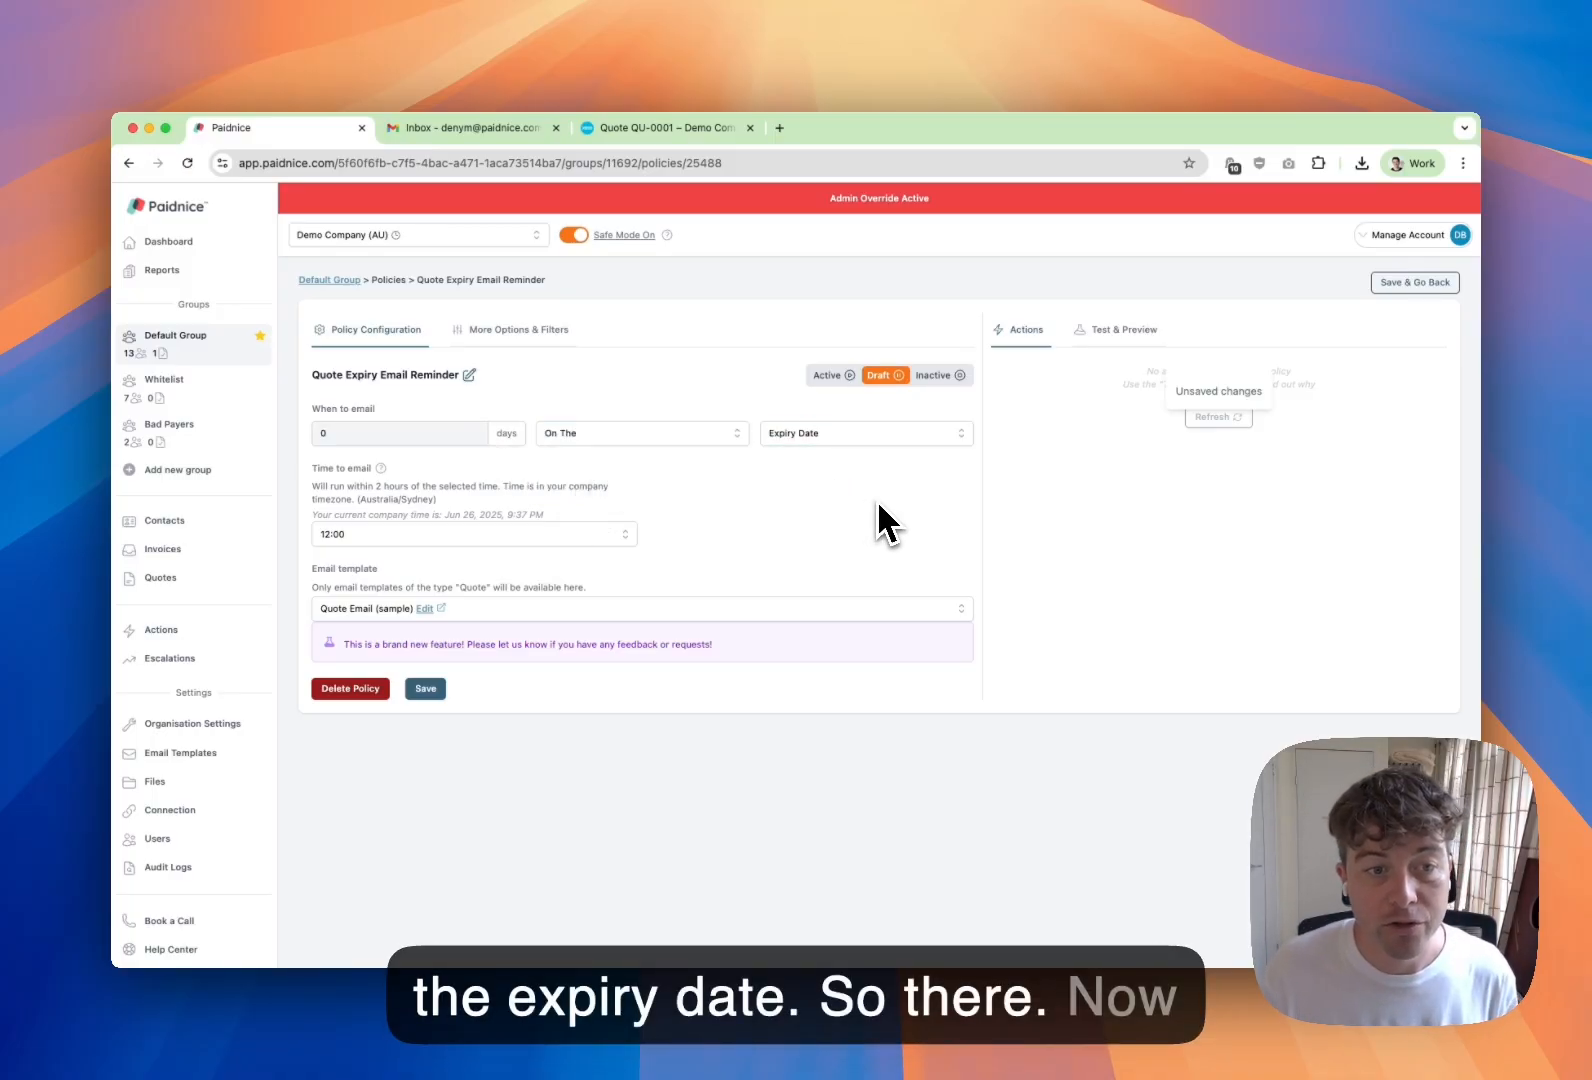
- Set the quote reminder policy's time to email to 23:00
left_click(627, 545)
scroll(565, 645, "down", 5)
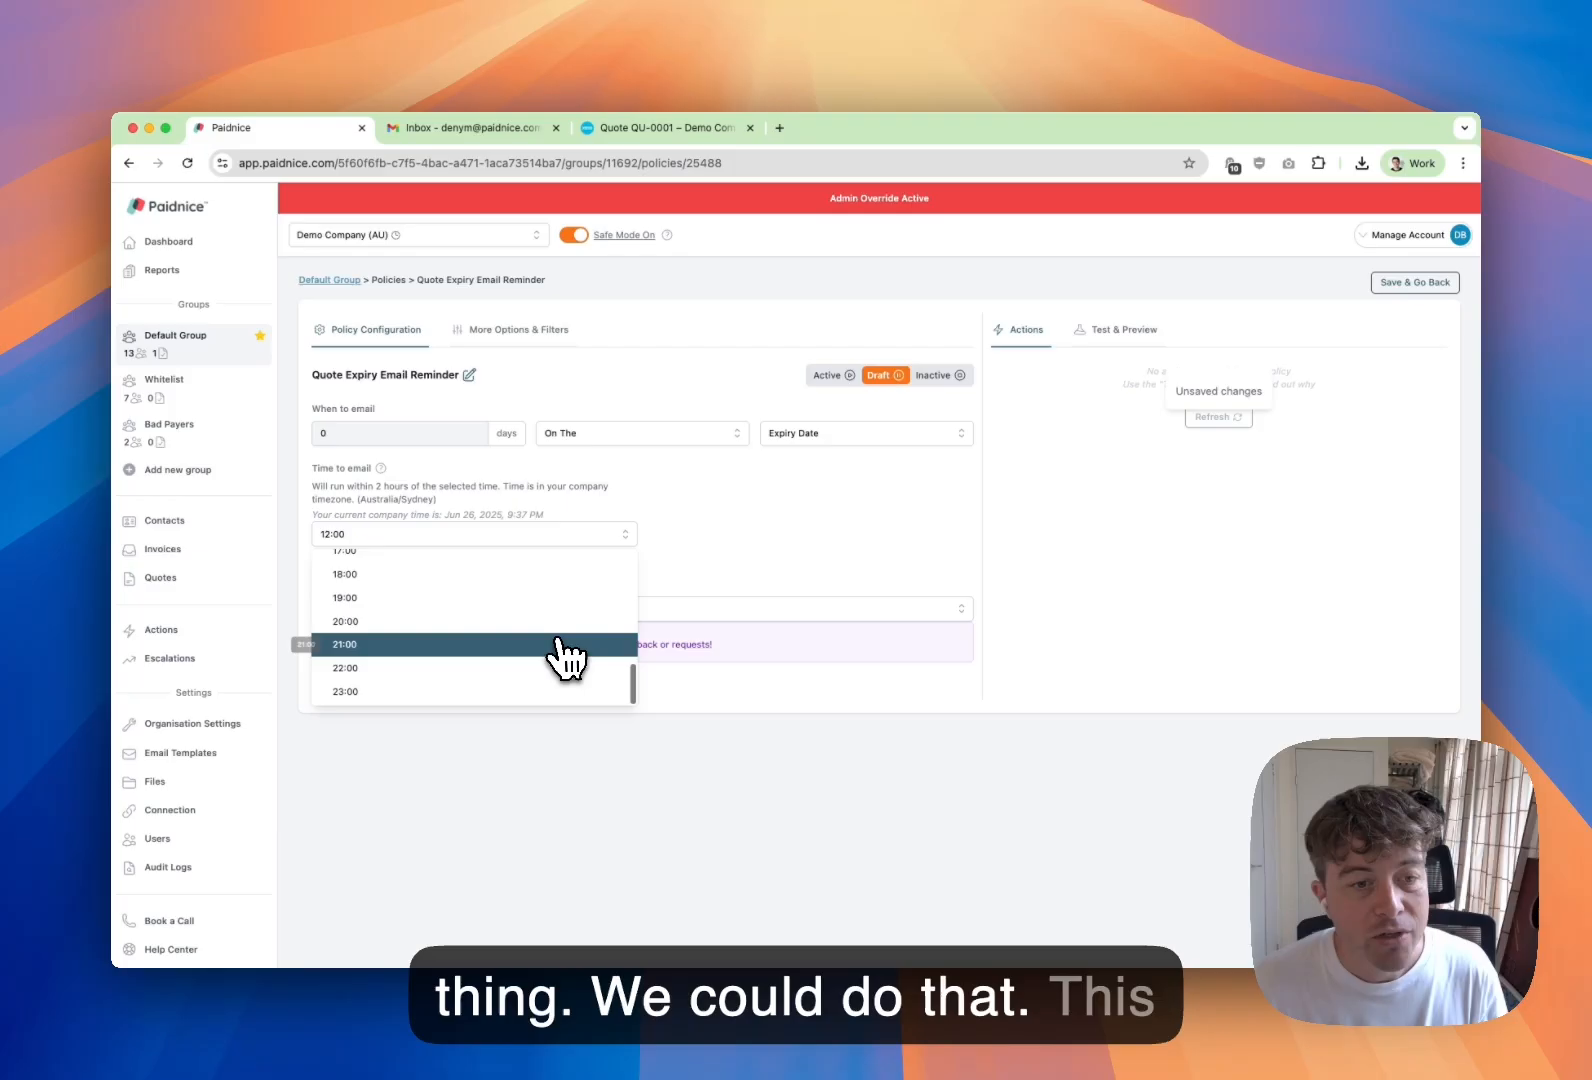
left_click(716, 504)
left_click(582, 536)
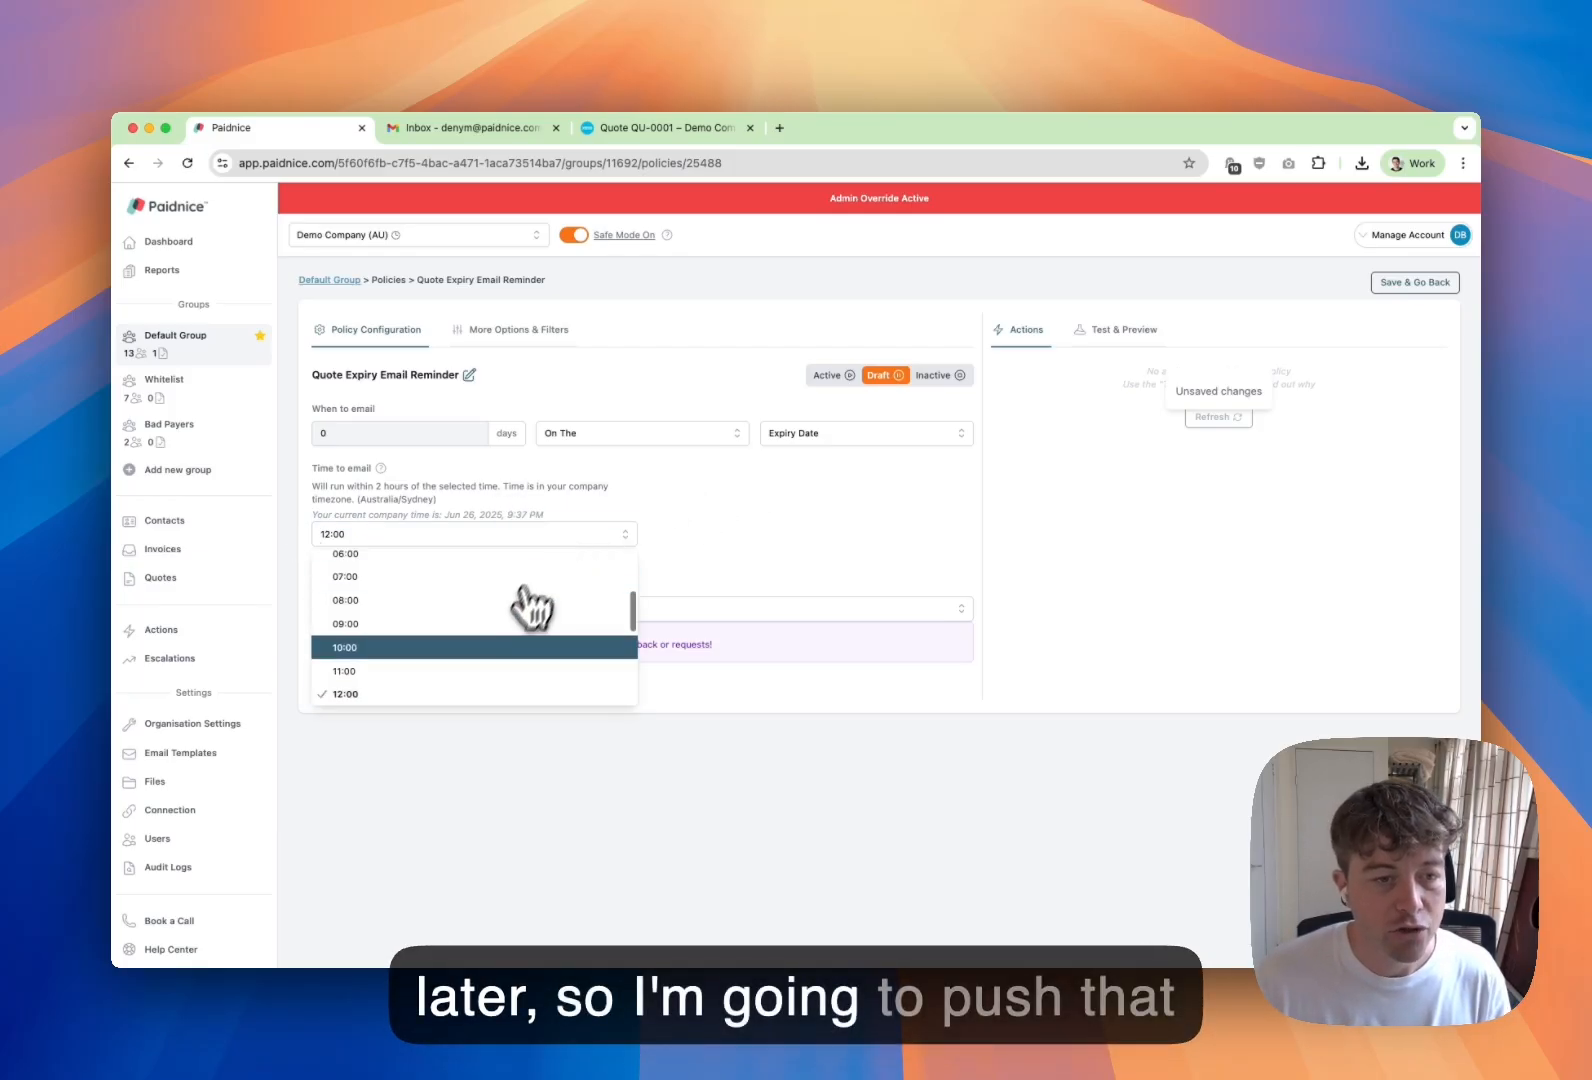
scroll(530, 610, "down", 5)
left_click(455, 690)
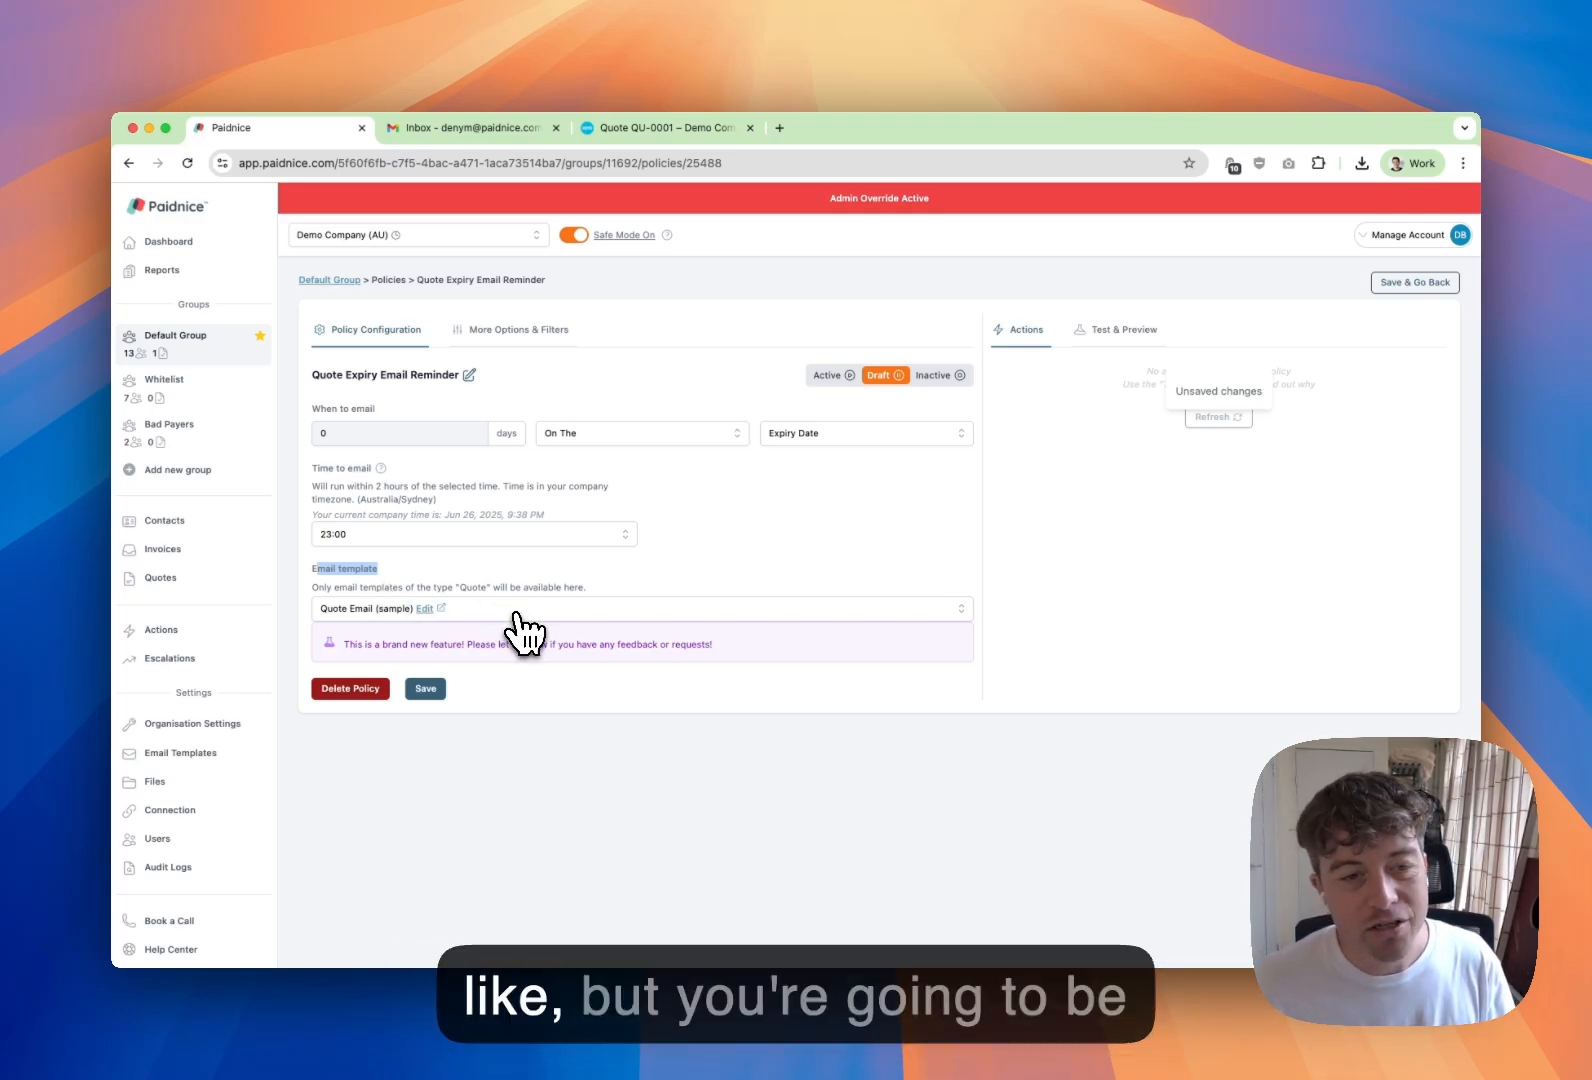
- Open the Quote Email (sample) template for editing and examine its body text and available merge tags
left_click(425, 612)
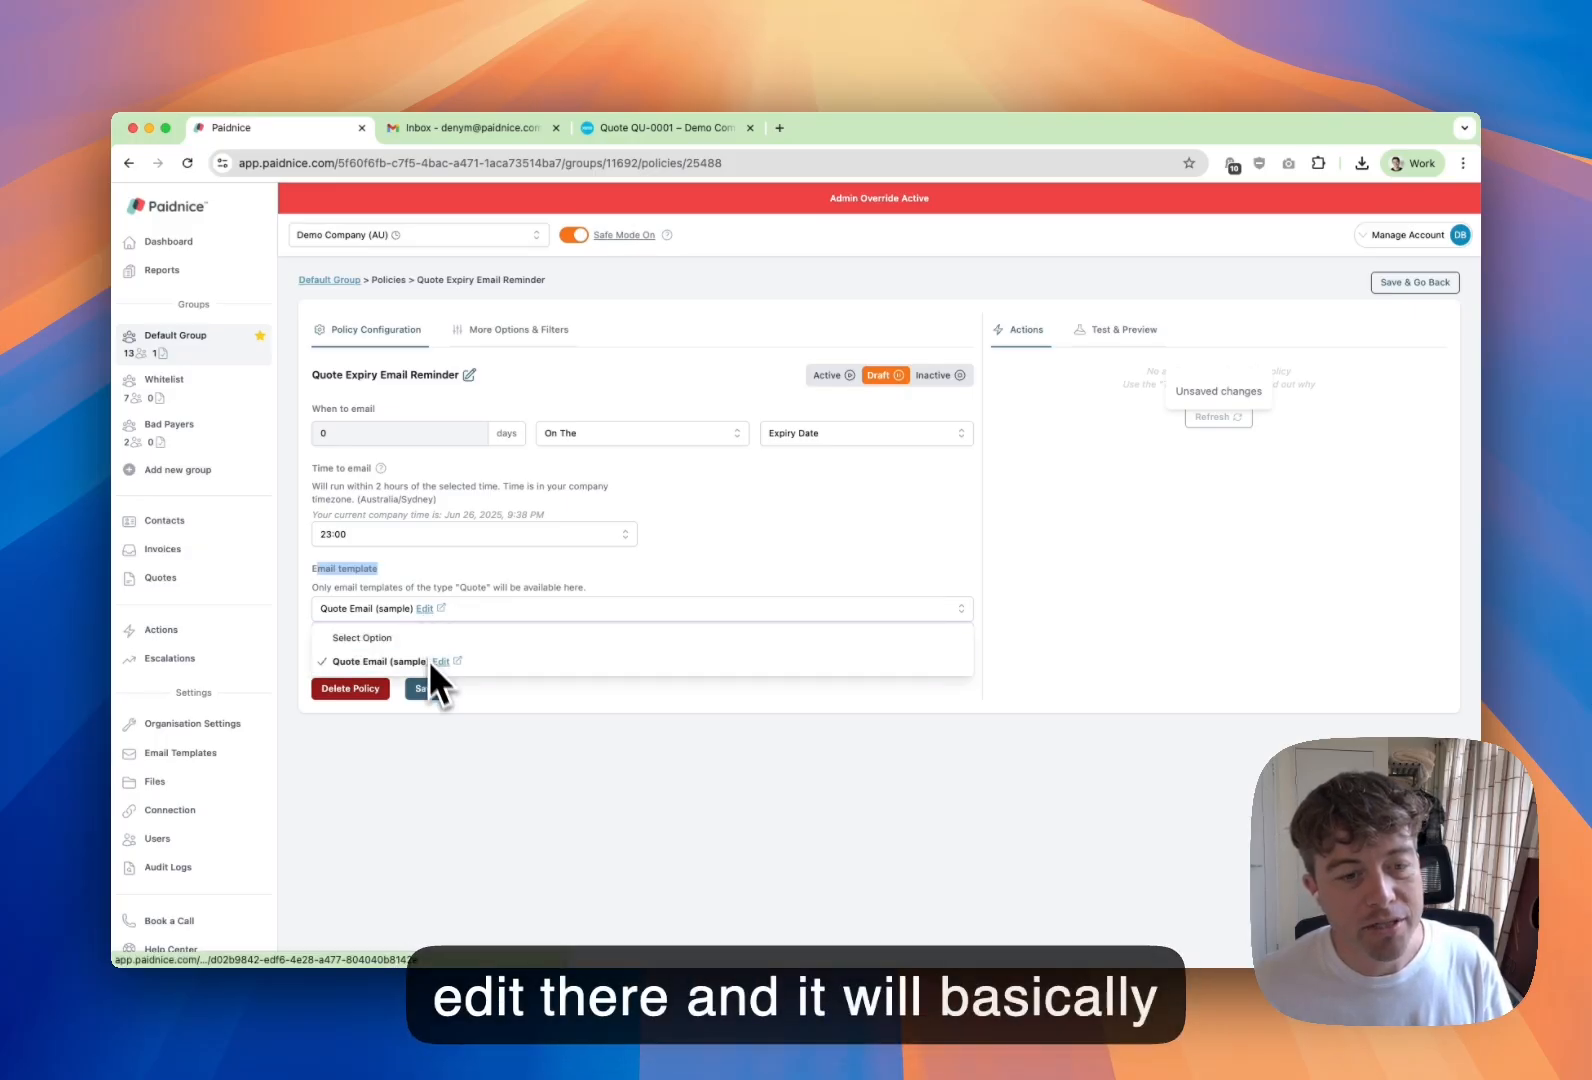
left_click(441, 662)
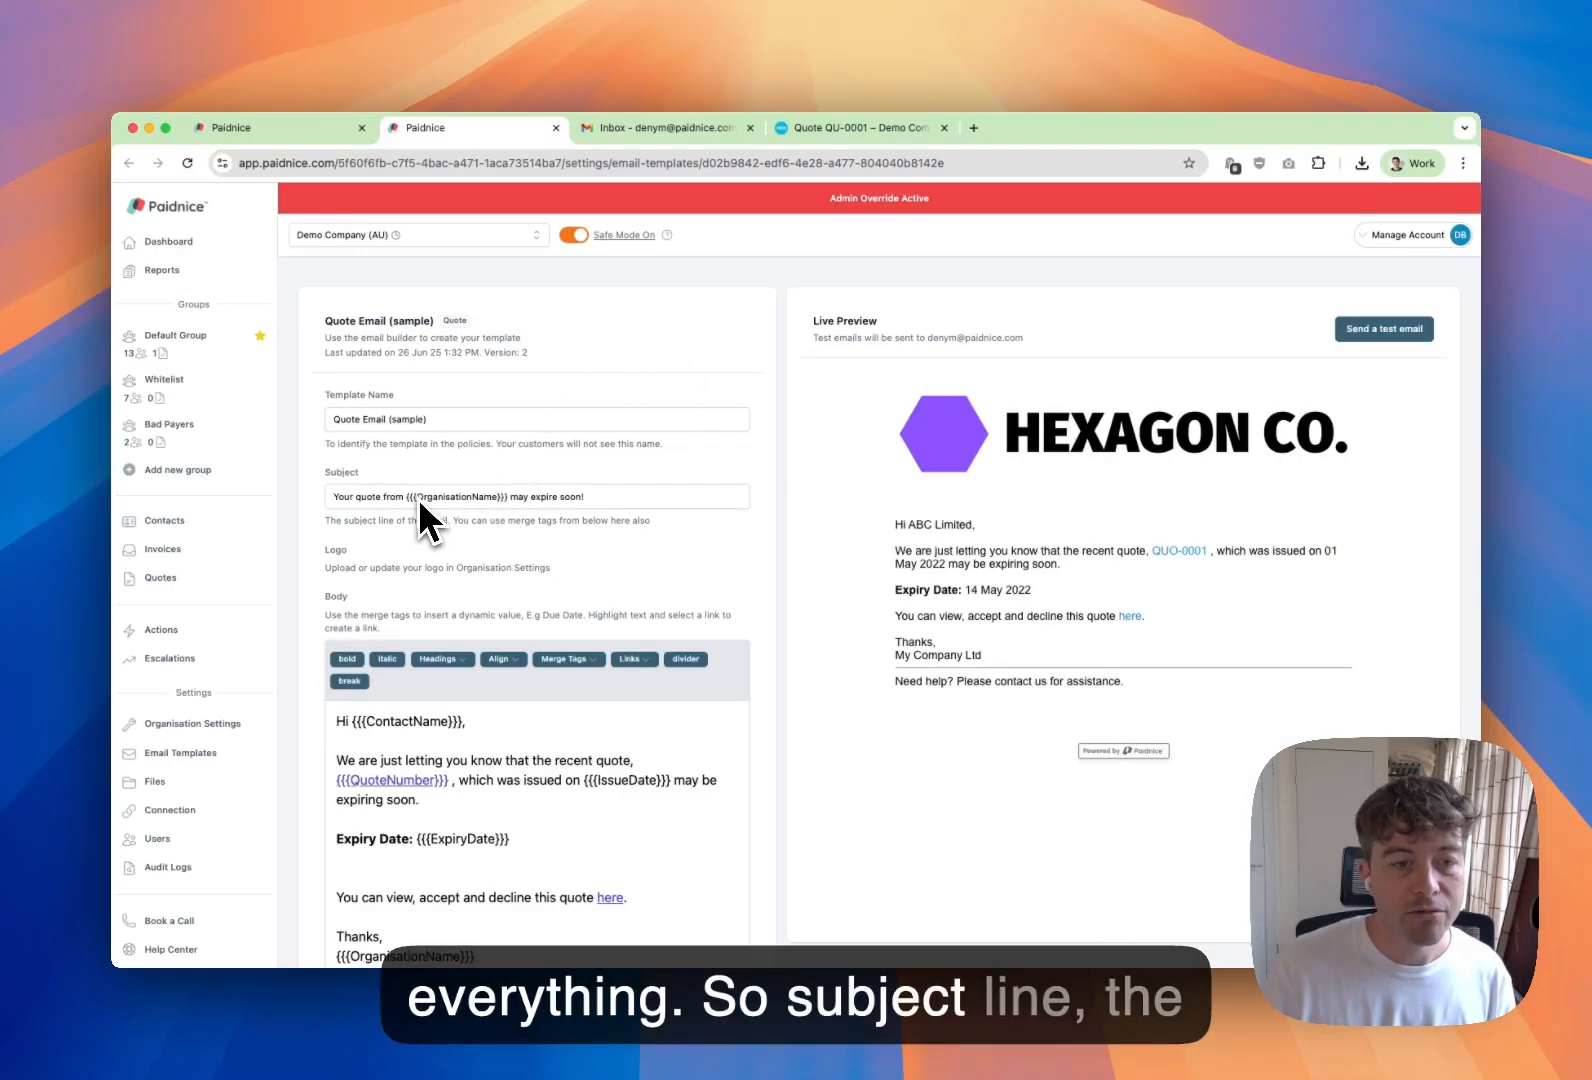
scroll(430, 533, "down", 4)
left_click_drag(349, 557, 595, 834)
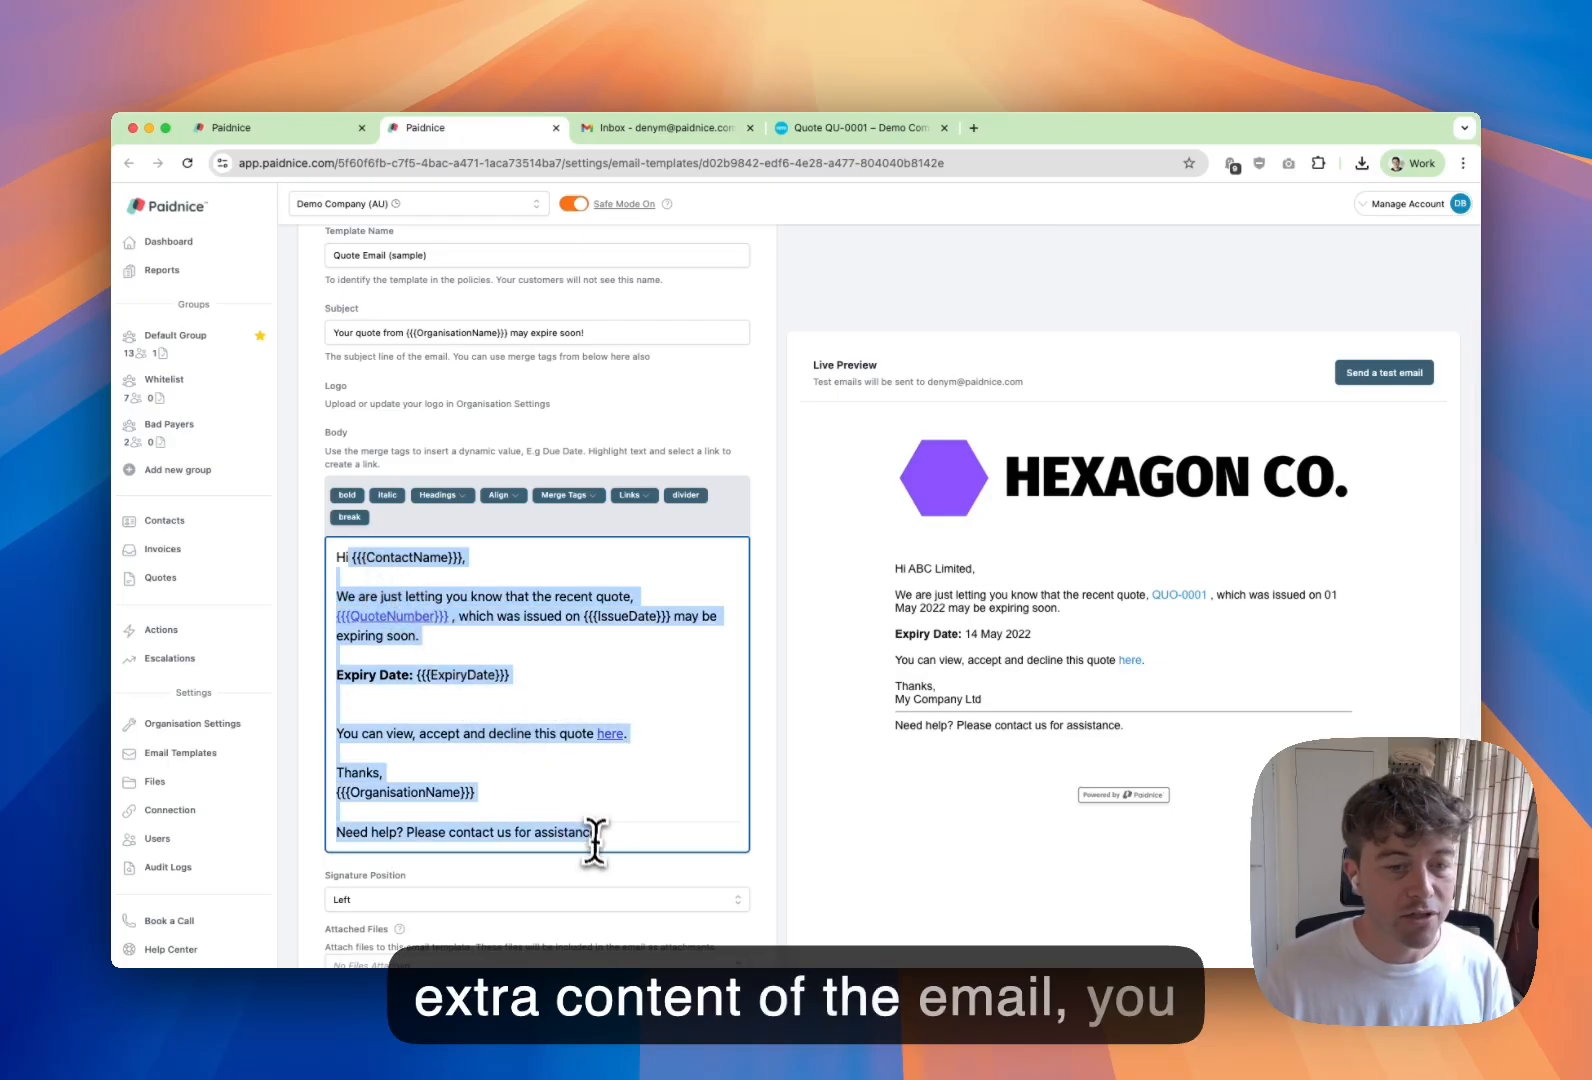
left_click(592, 834)
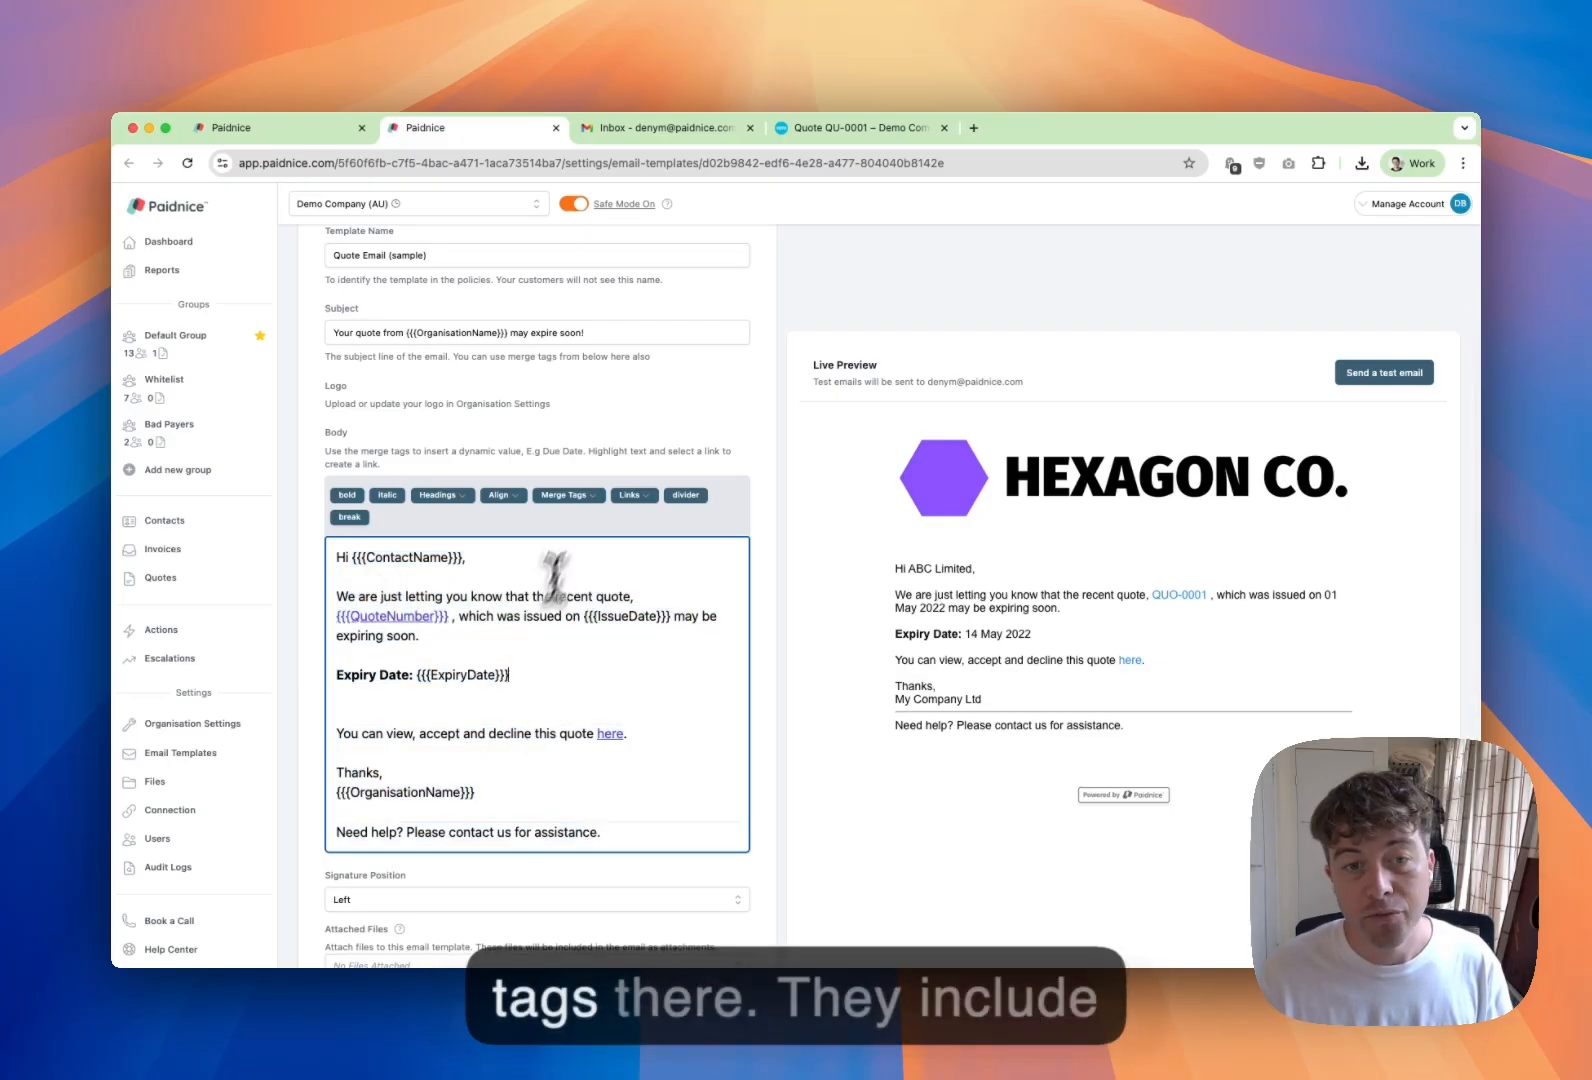
left_click(598, 497)
left_click(590, 503)
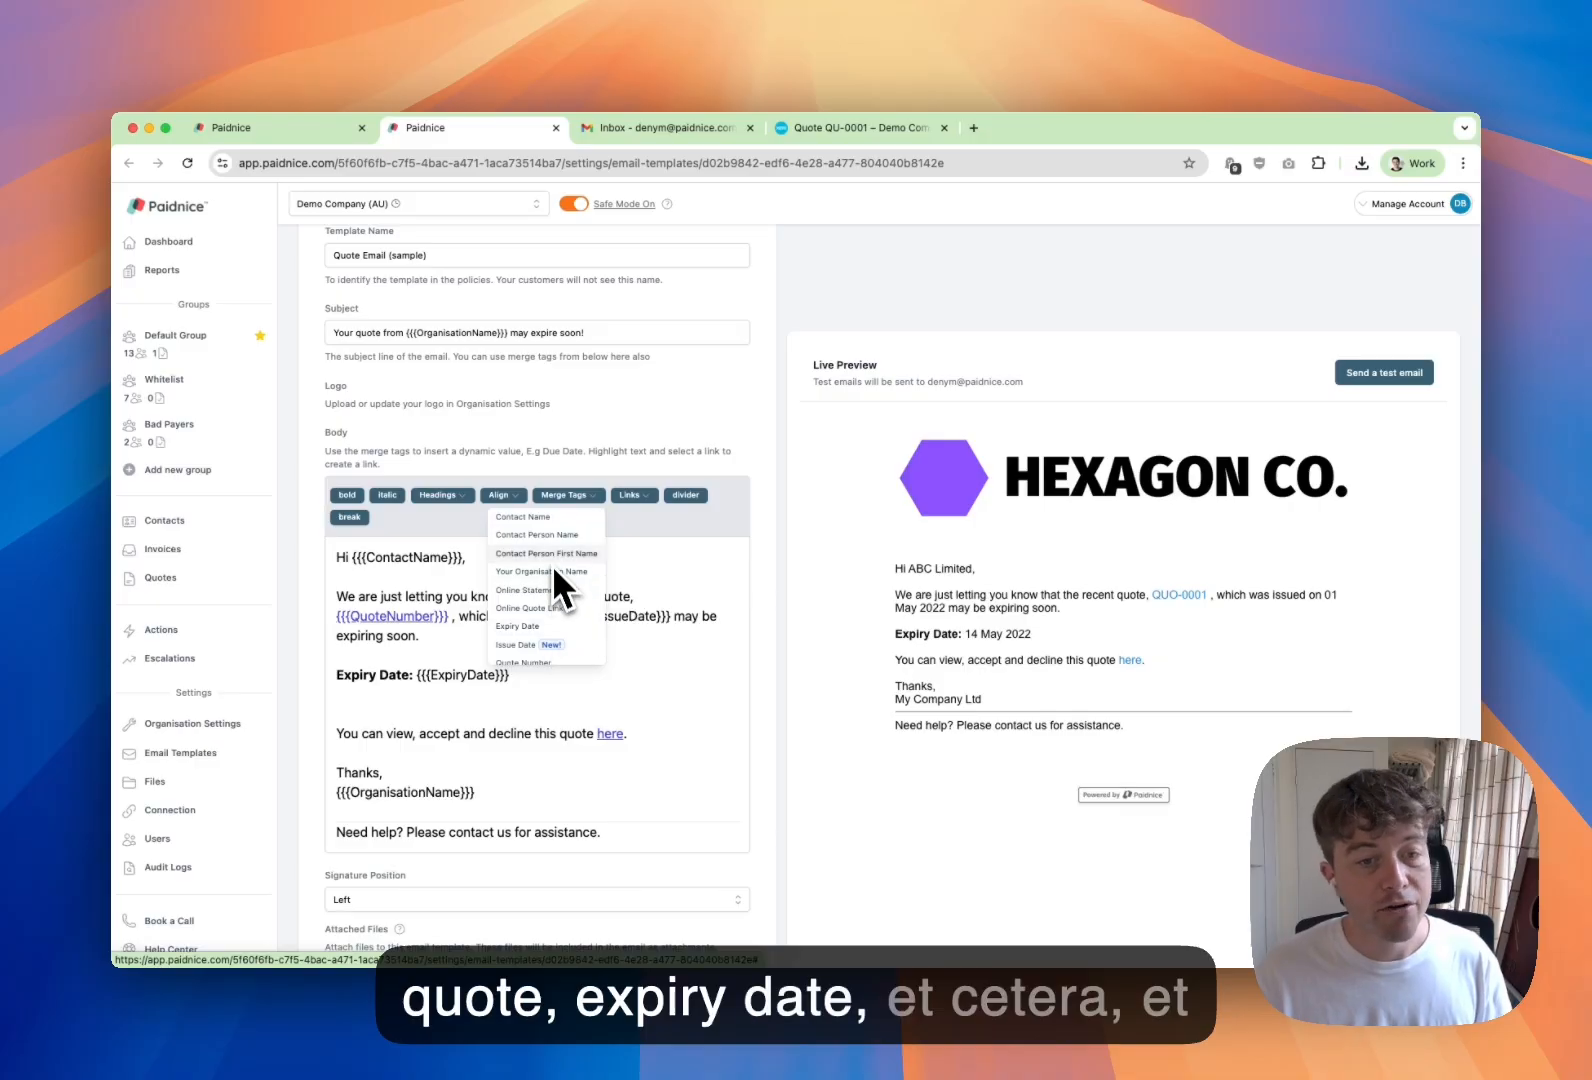
- Check the rest of the Quote Email (sample) template, including its attached files, and save it
scroll(686, 722, "down", 2)
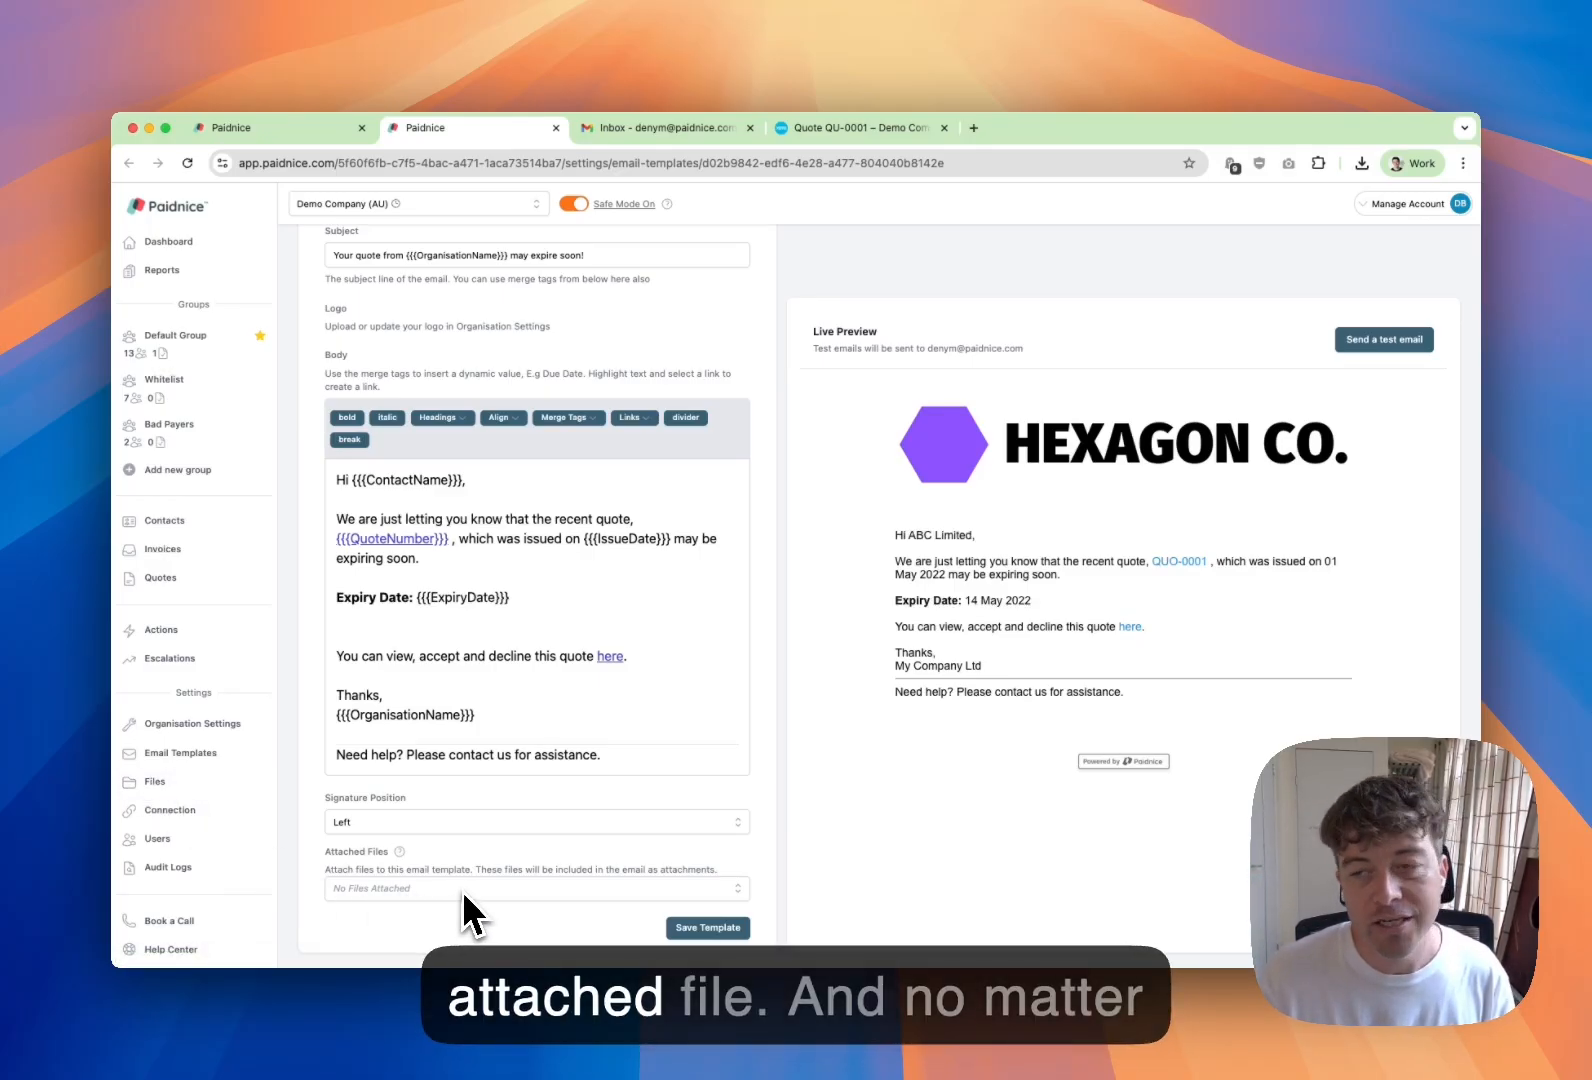
scroll(479, 888, "up", 2)
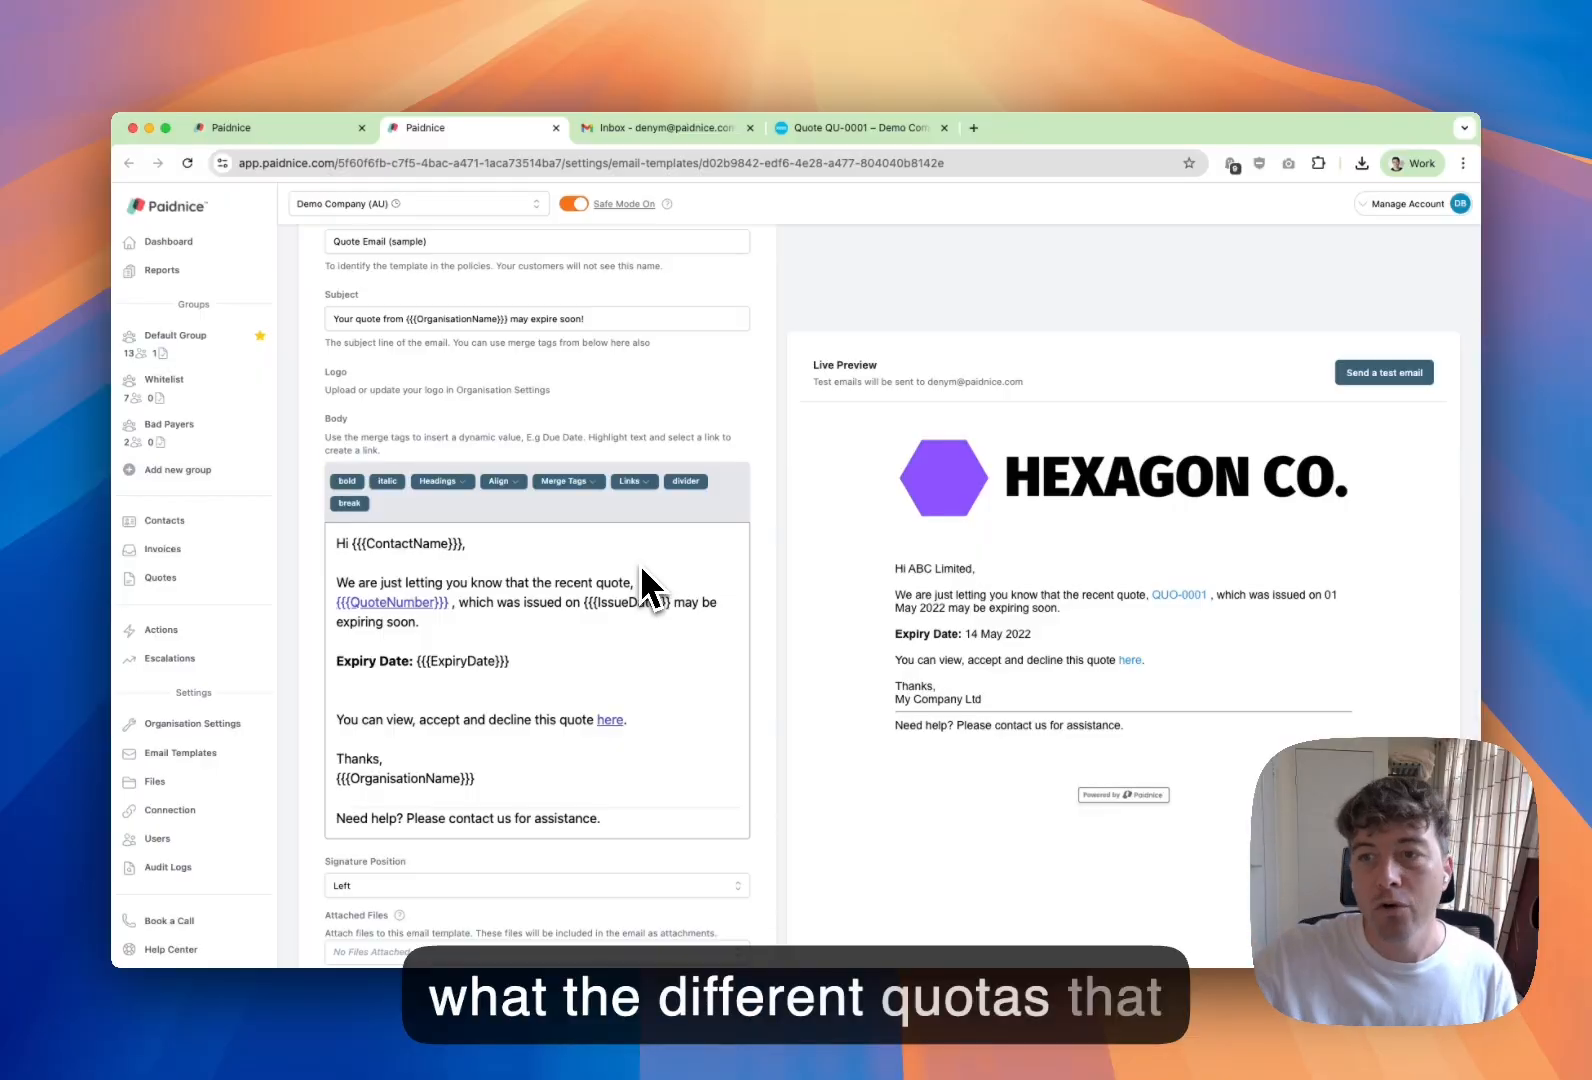
scroll(644, 568, "up", 1)
scroll(646, 570, "down", 3)
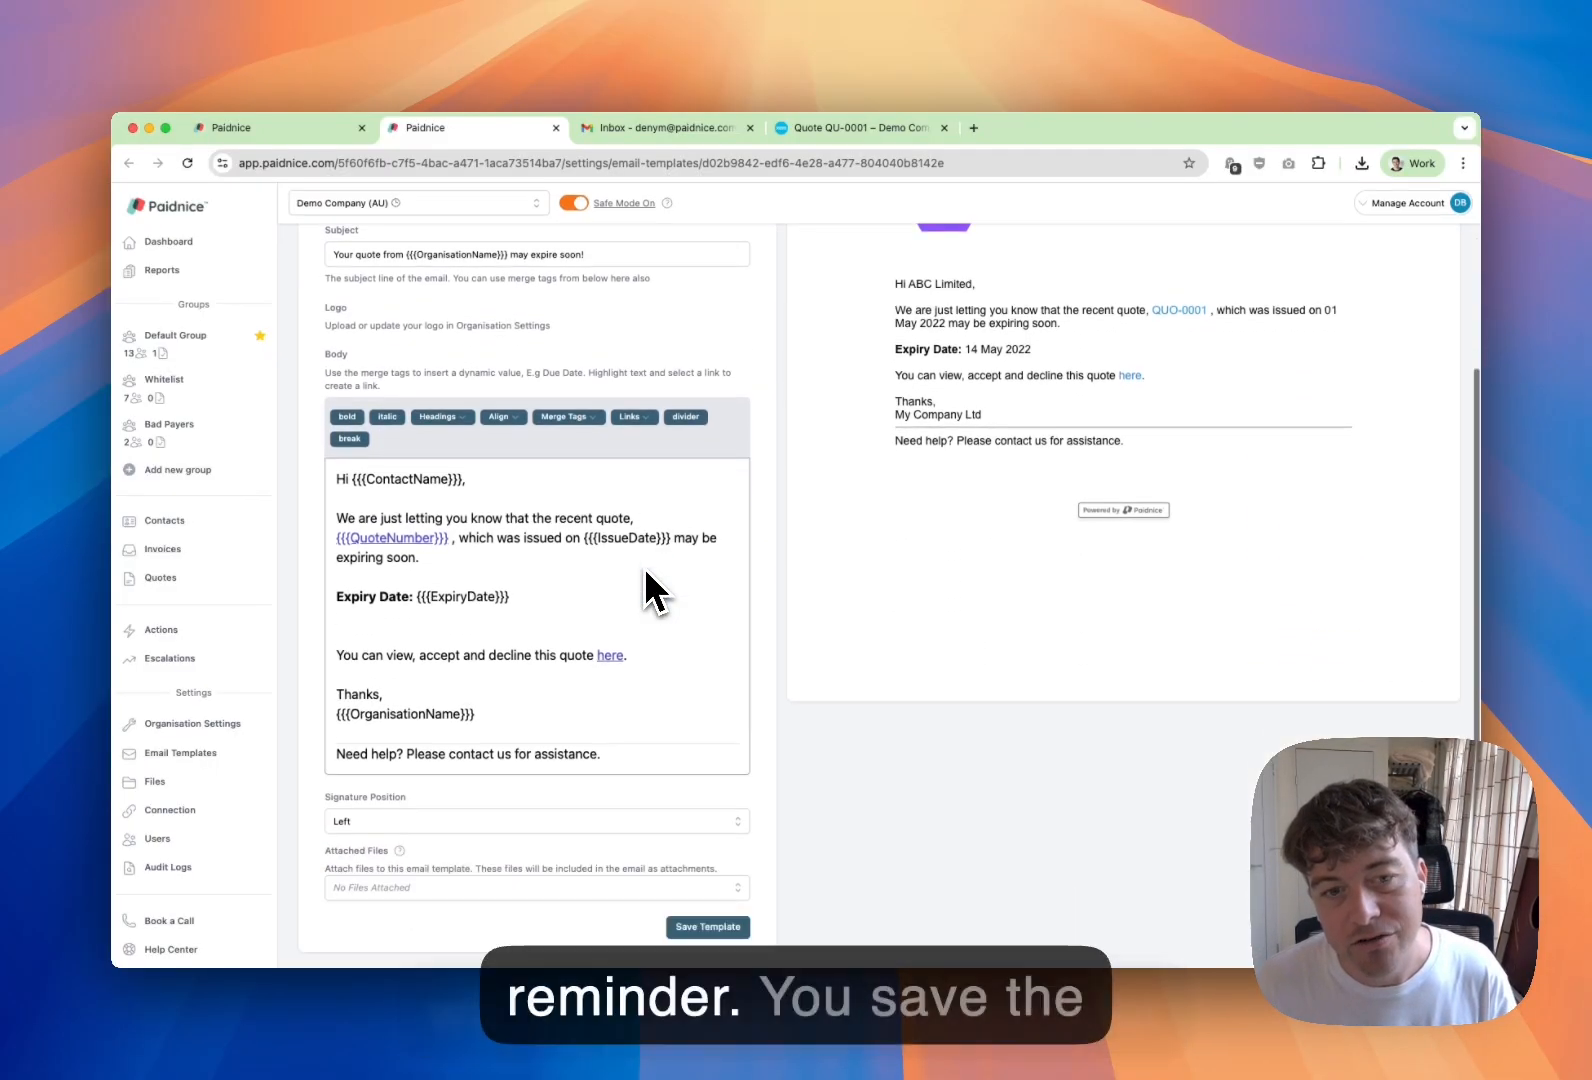
left_click(722, 929)
- Open the organisation settings and examine the branding section with the logo used on outbound emails
scroll(578, 453, "up", 2)
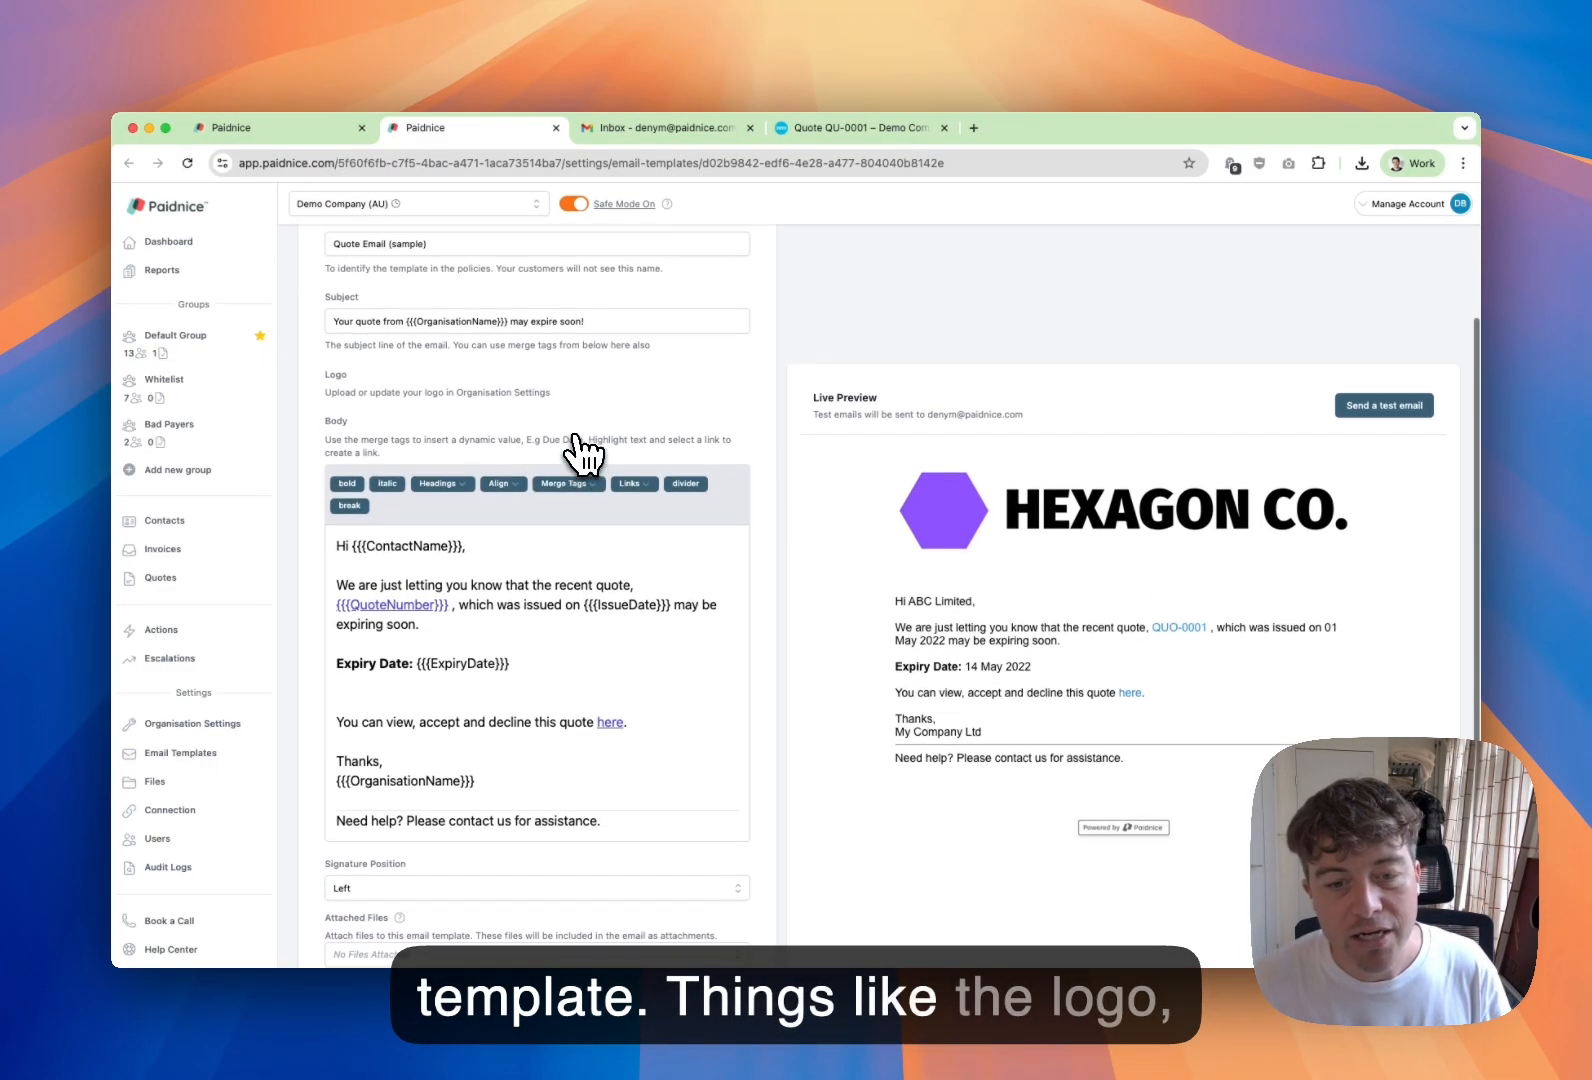
scroll(560, 470, "up", 3)
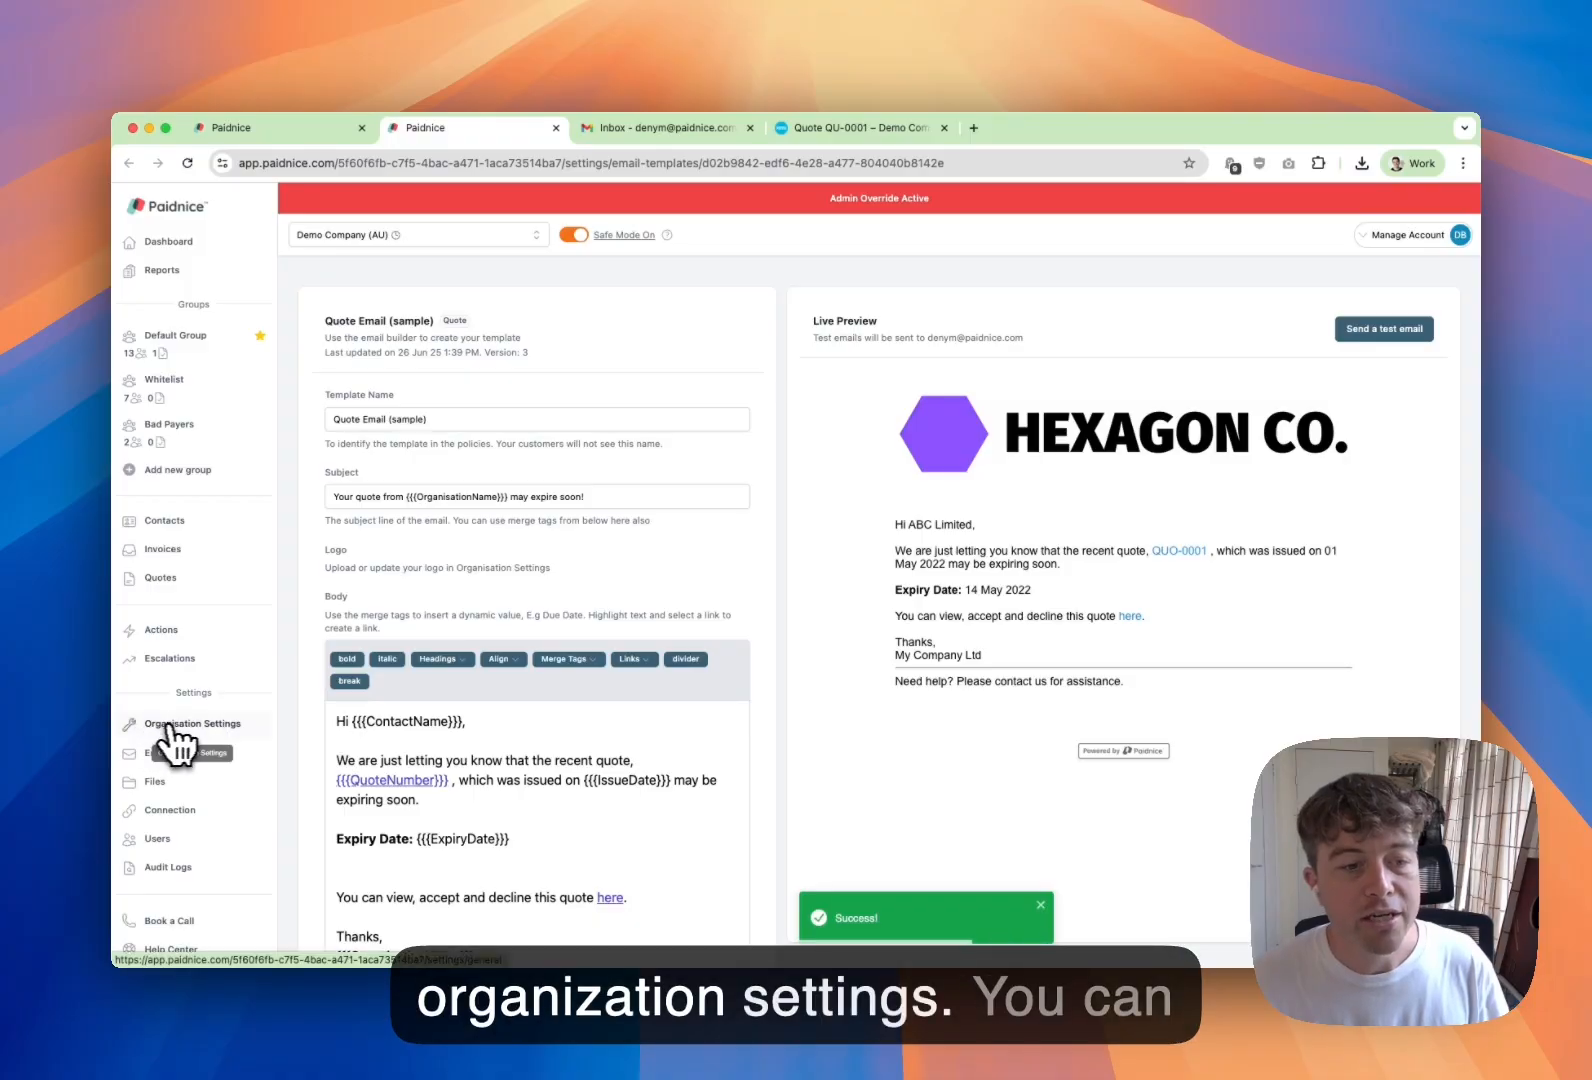
left_click(180, 724)
scroll(800, 735, "down", 5)
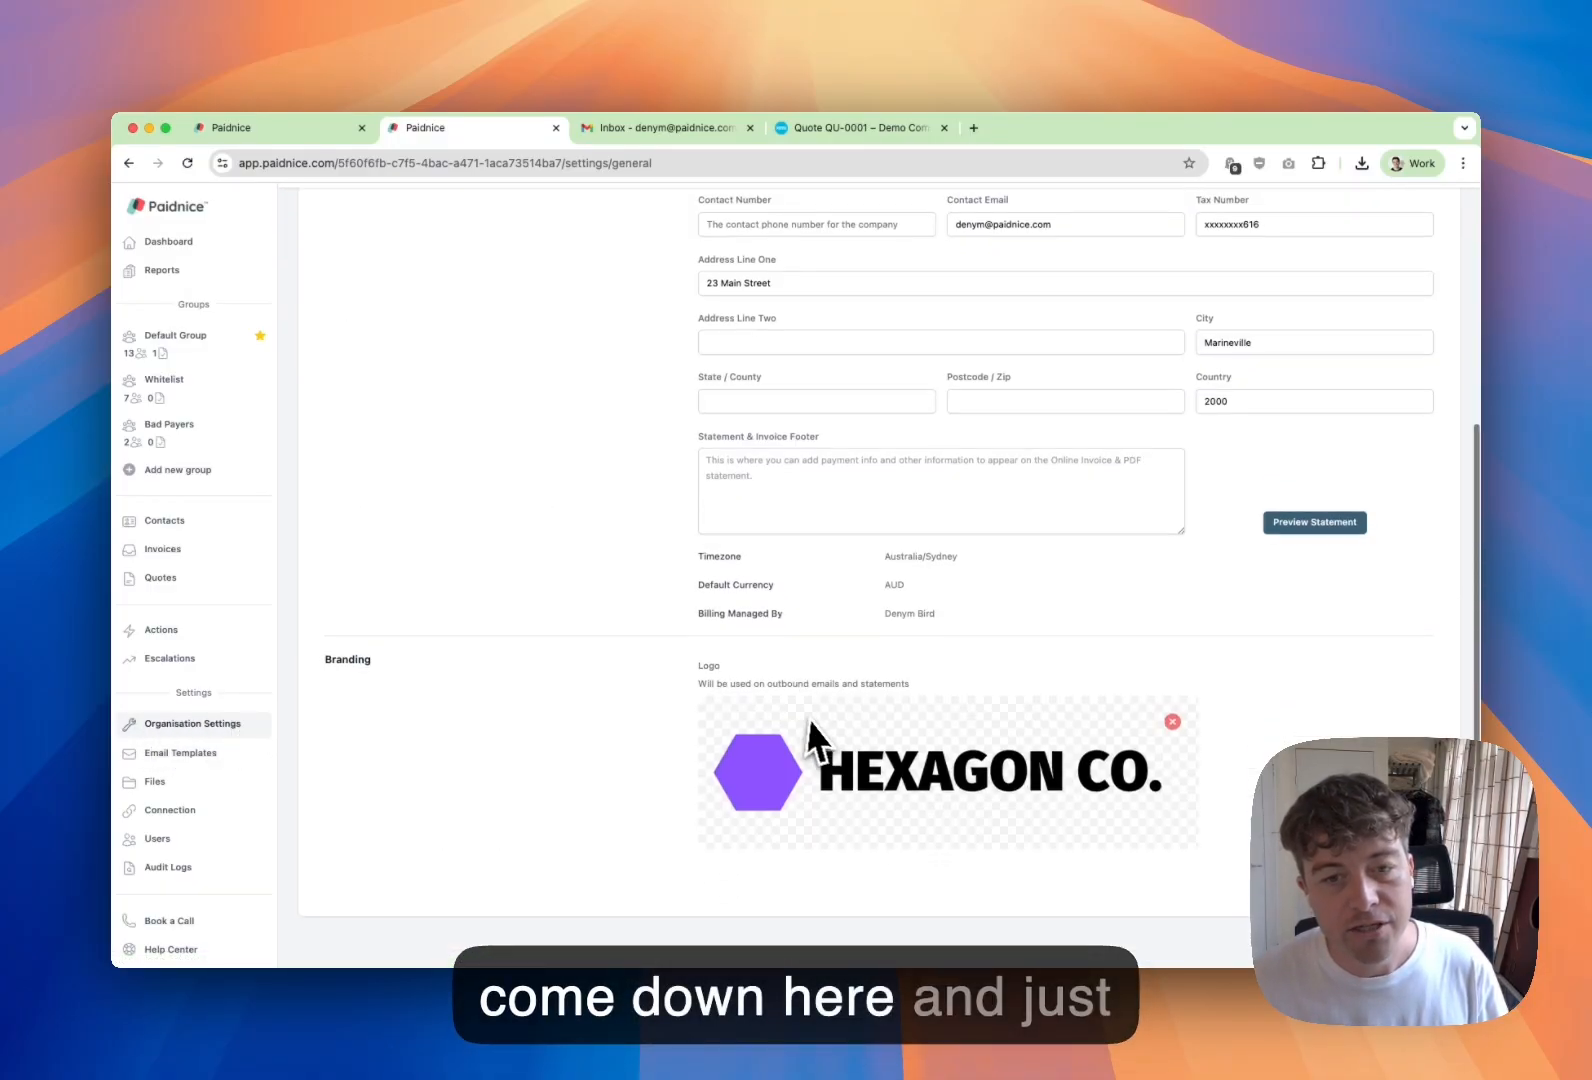
scroll(622, 824, "up", 5)
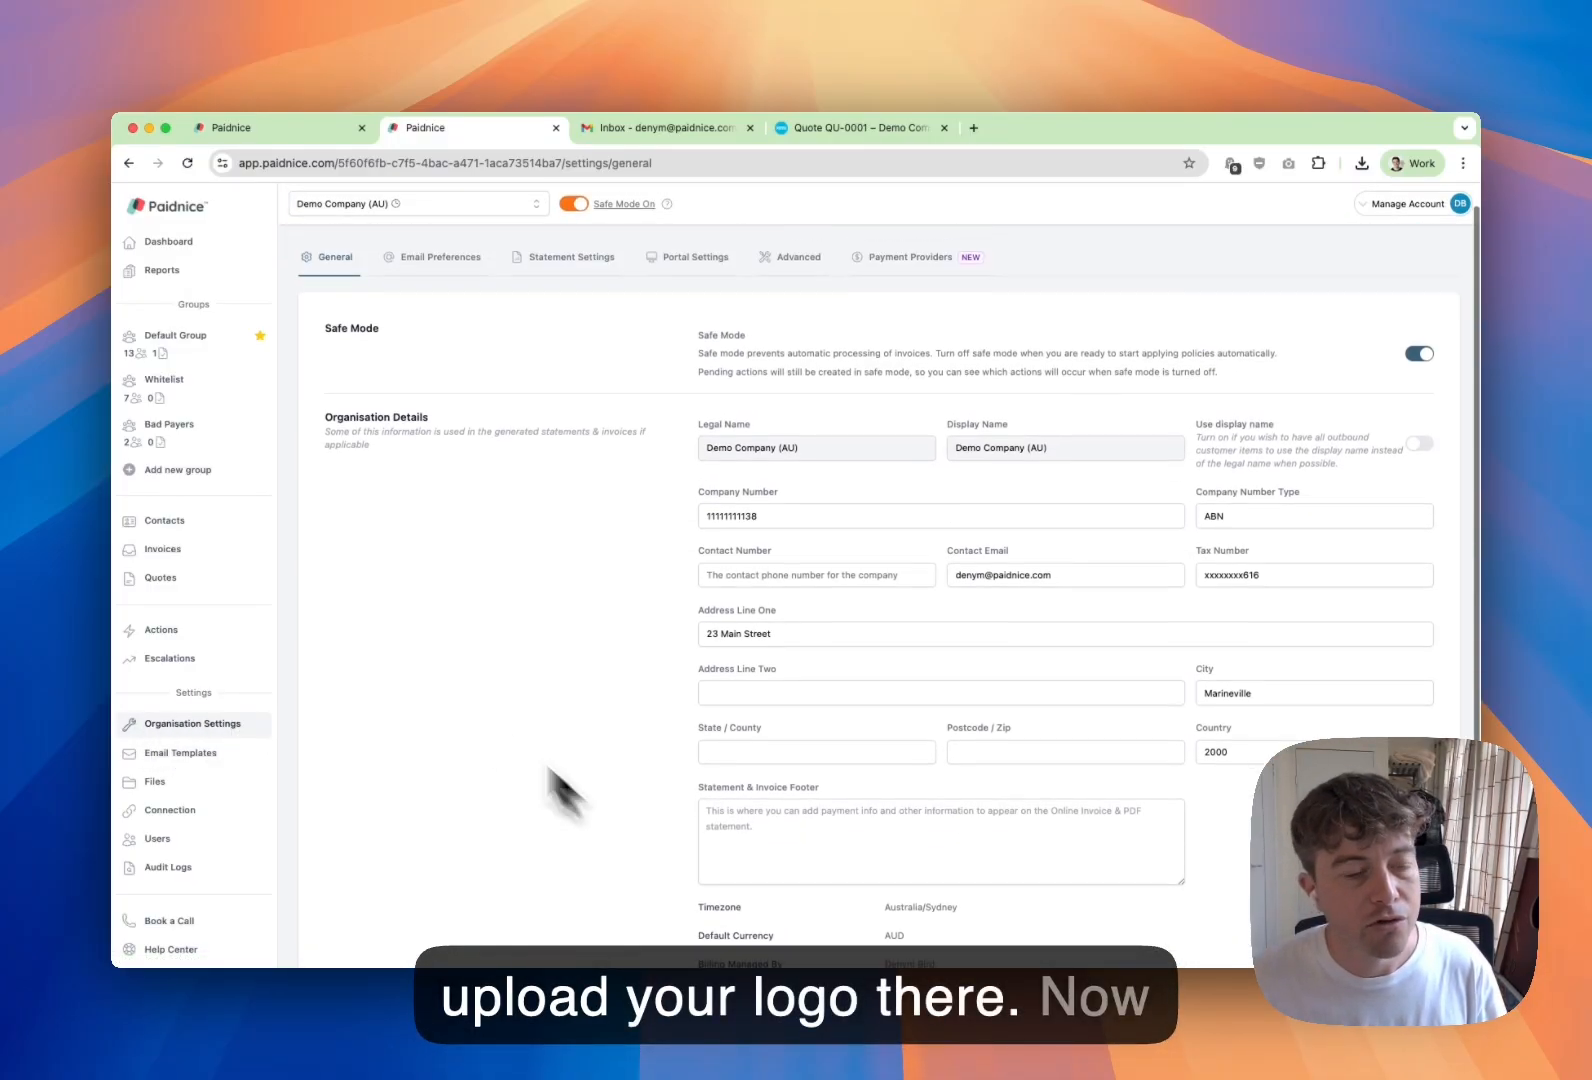
- Reopen the Default Group's quote email policy and set it to send on the expiry date
left_click(203, 352)
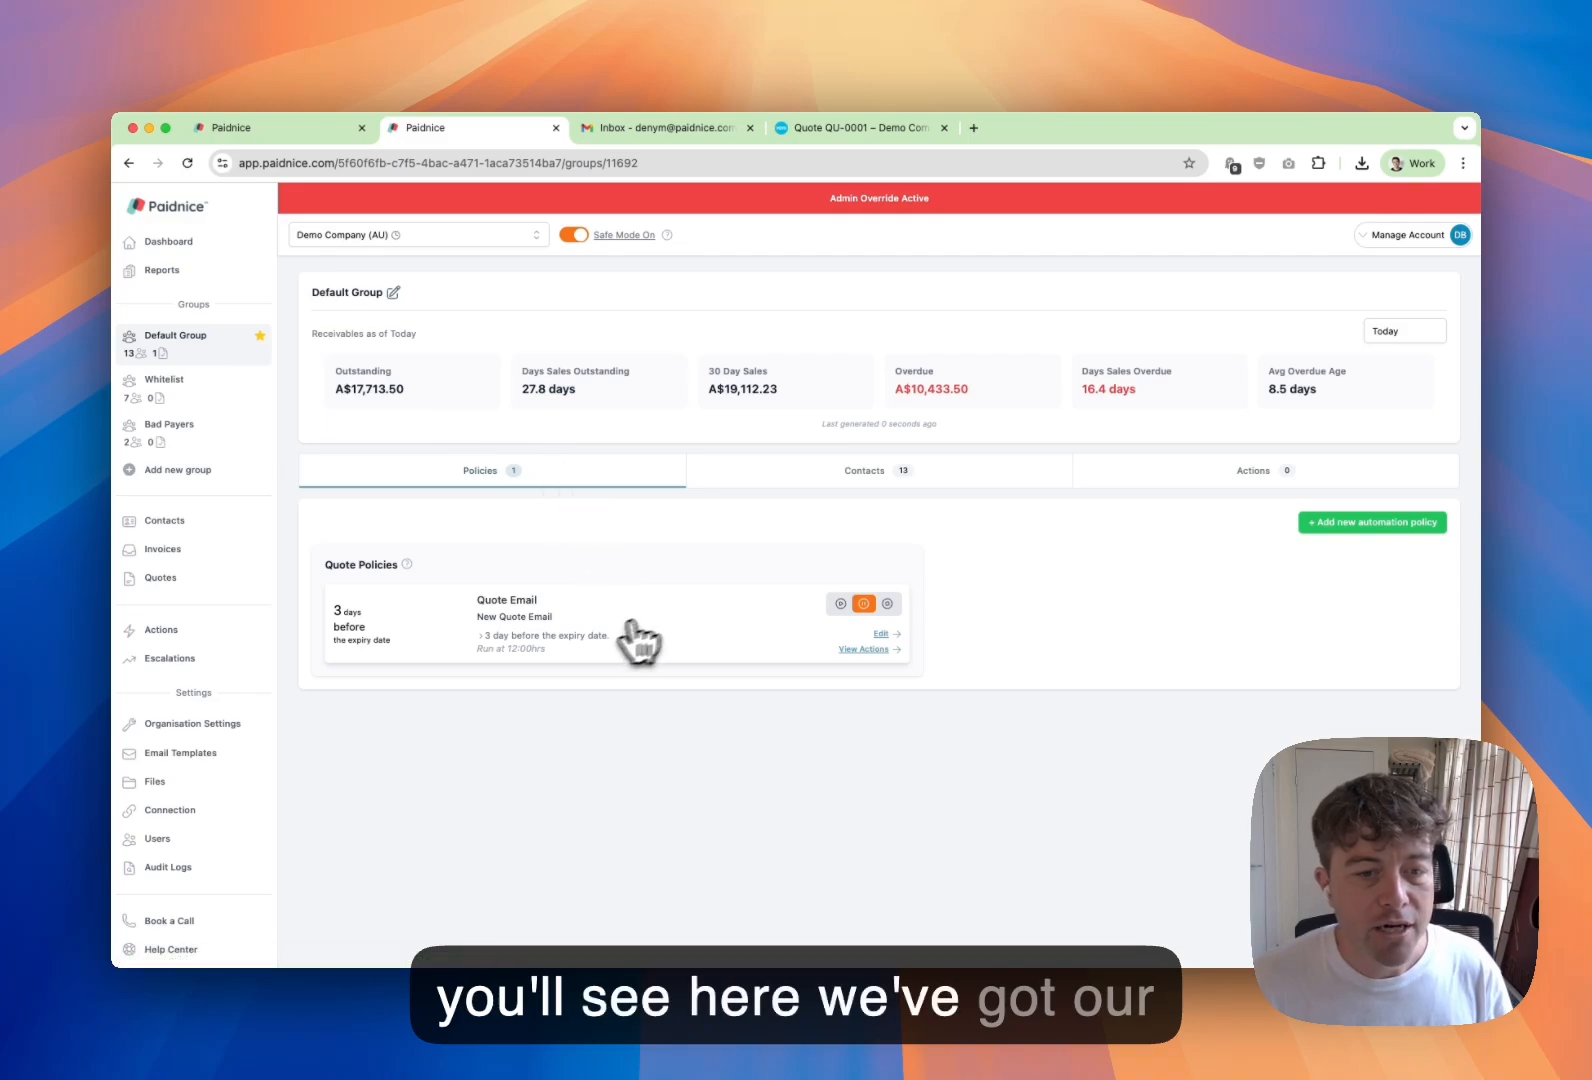
left_click(590, 646)
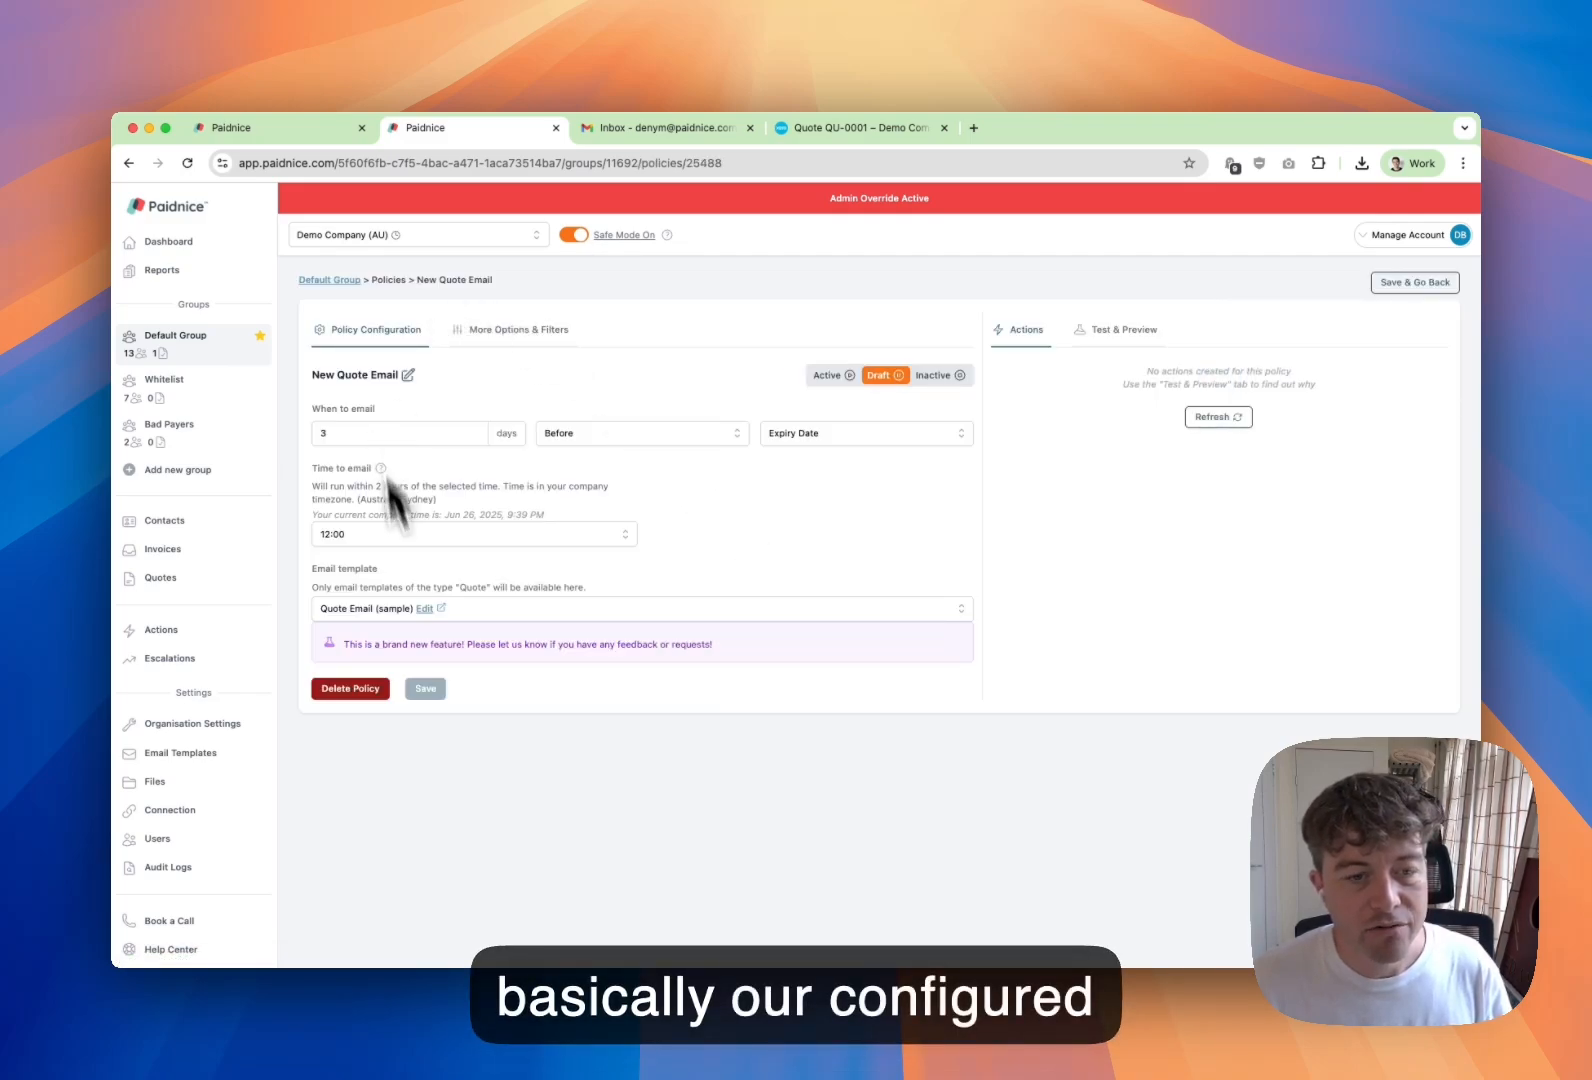
left_click(328, 281)
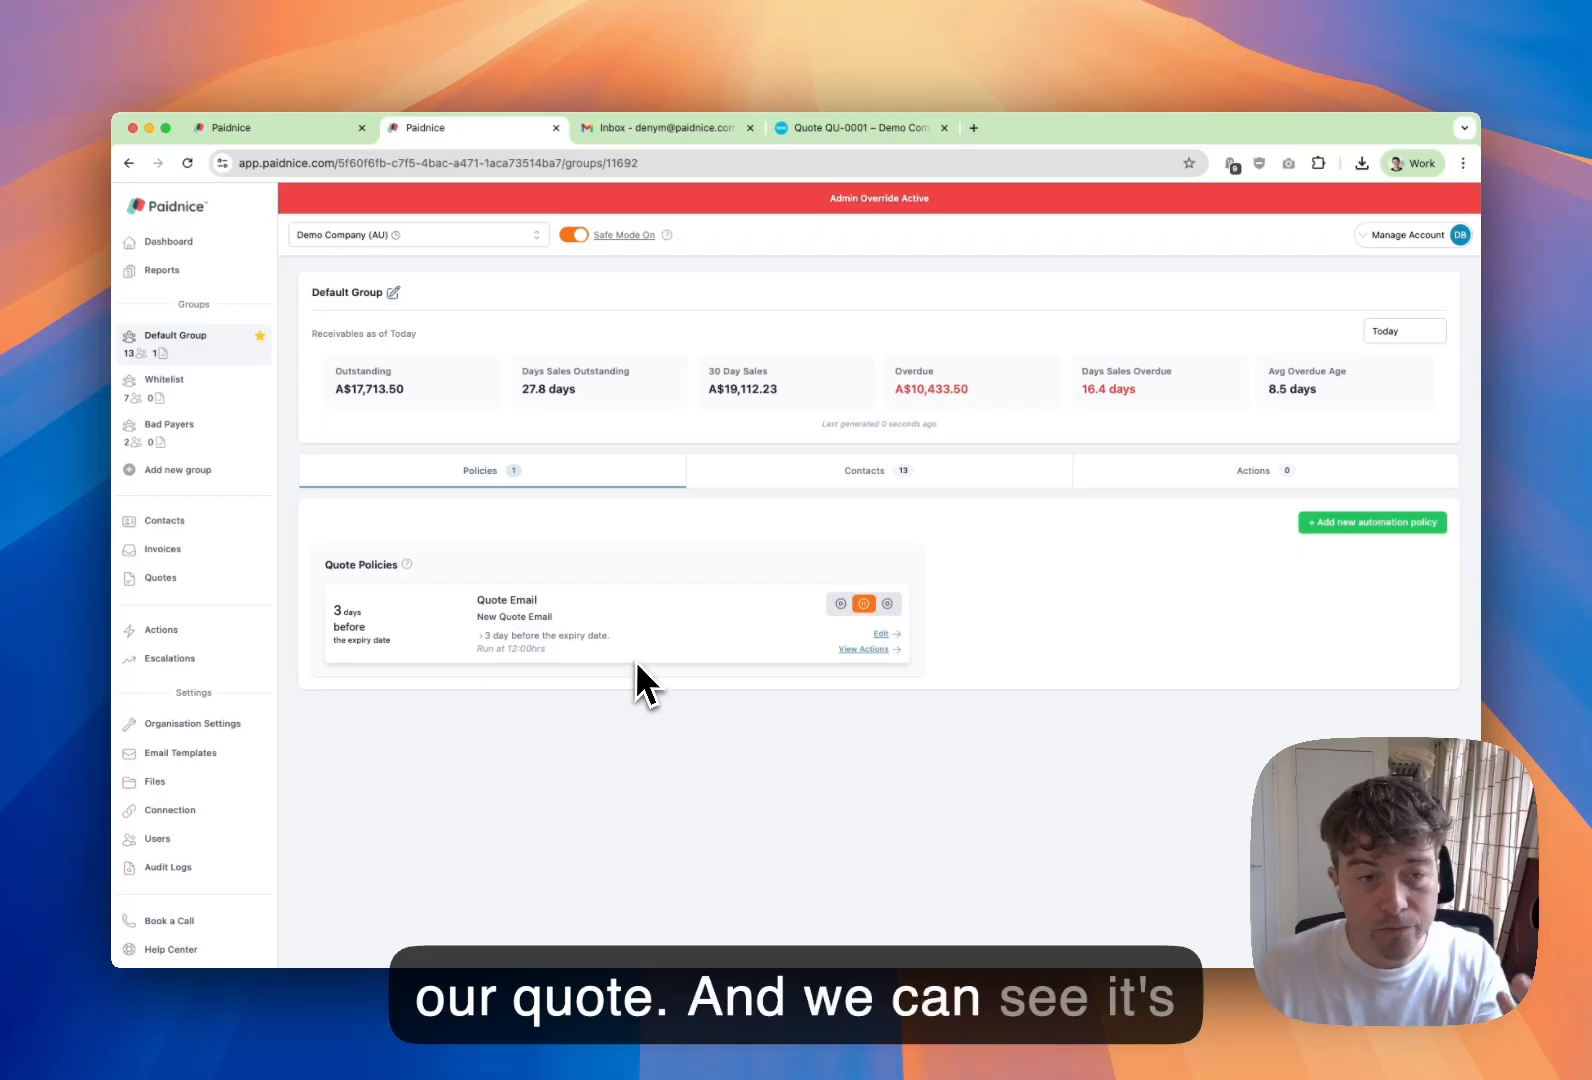
left_click(383, 630)
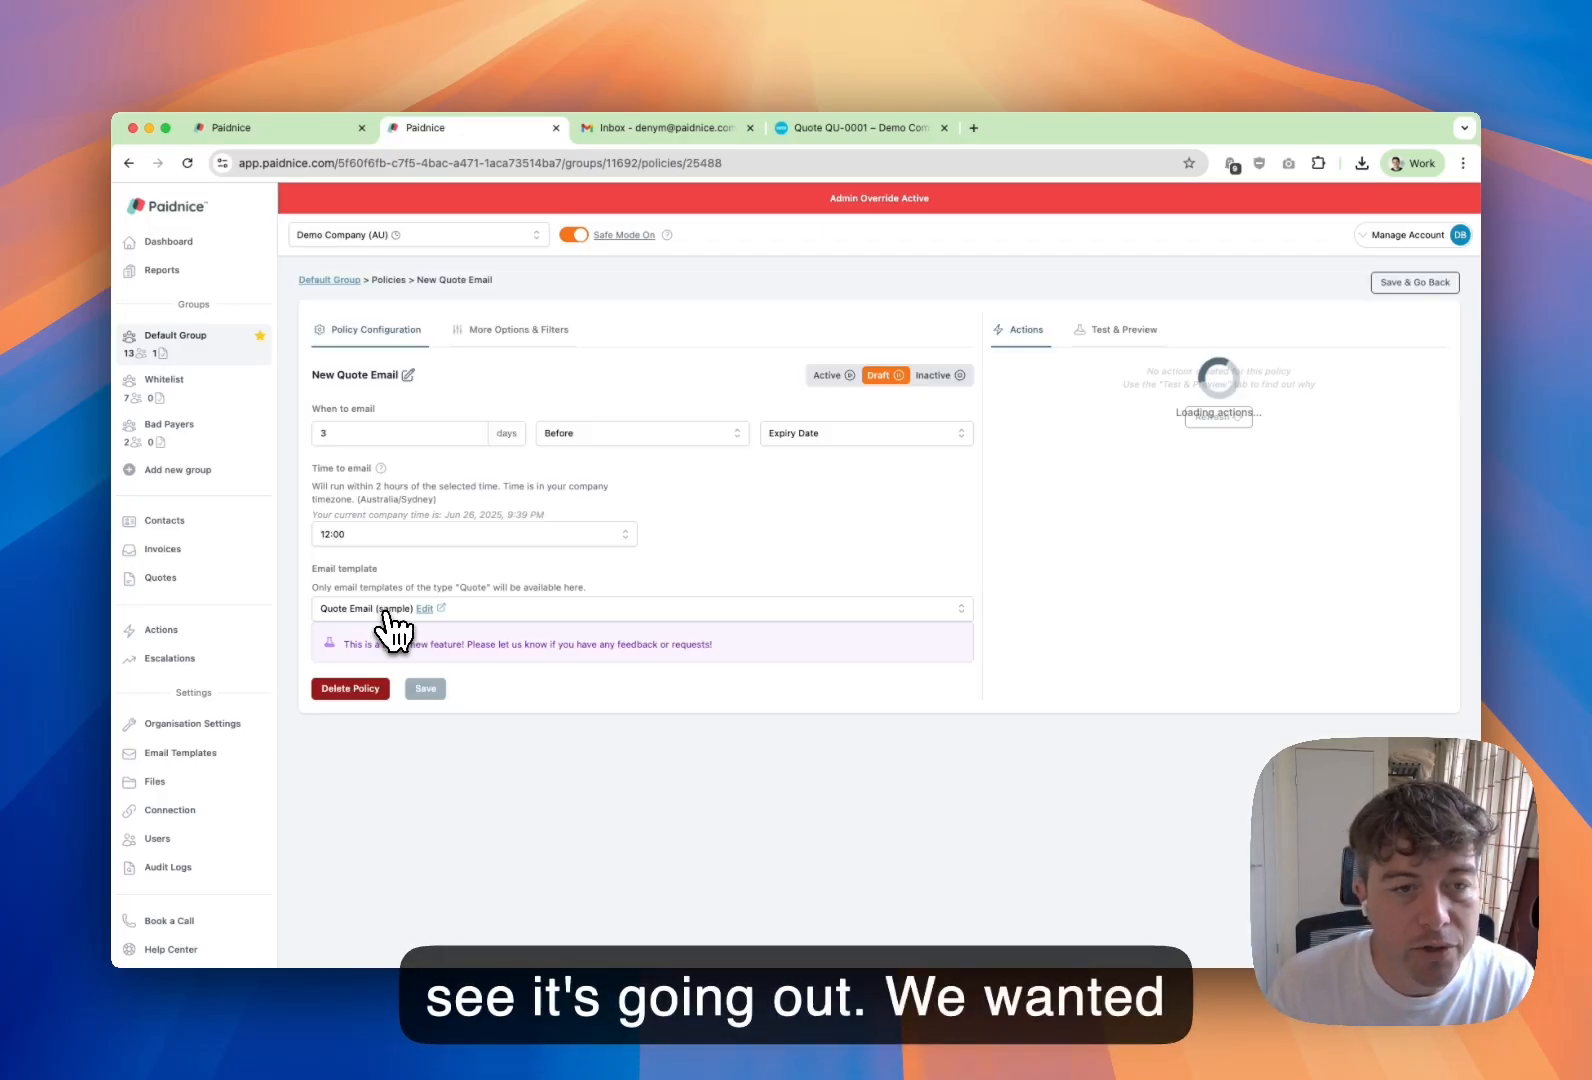
left_click(605, 436)
left_click(608, 508)
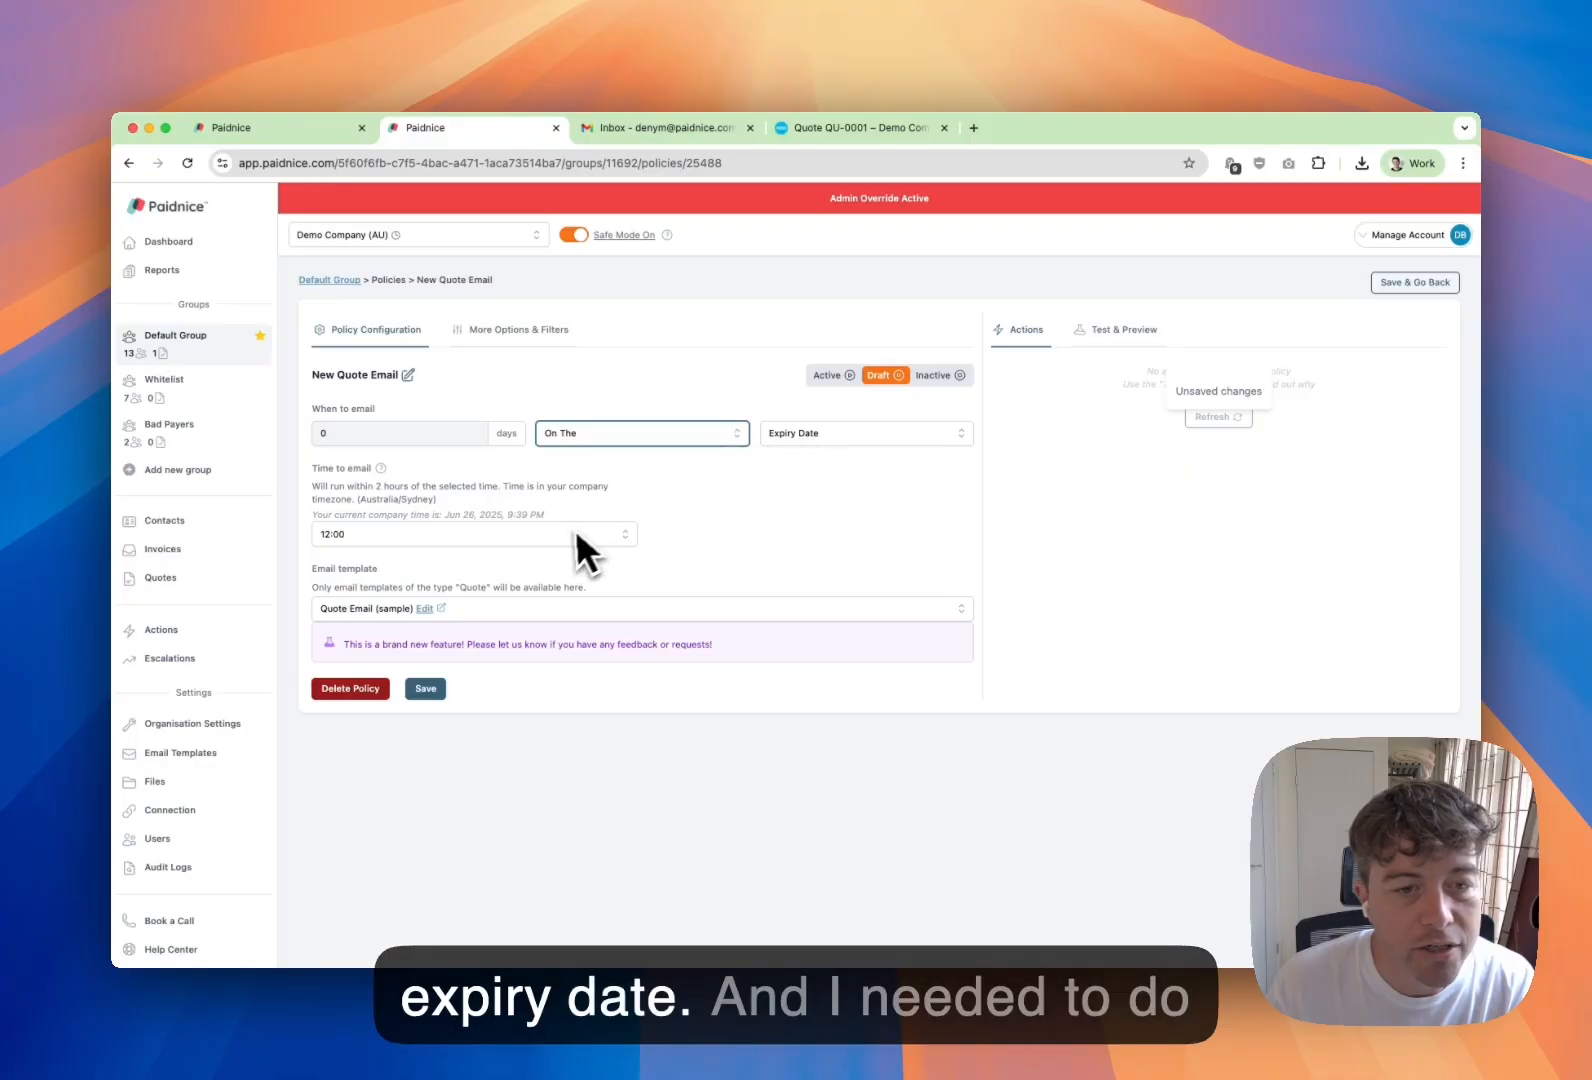
- Set the reopened policy's time to email to 23:00
left_click(572, 534)
scroll(548, 600, "down", 5)
left_click(378, 692)
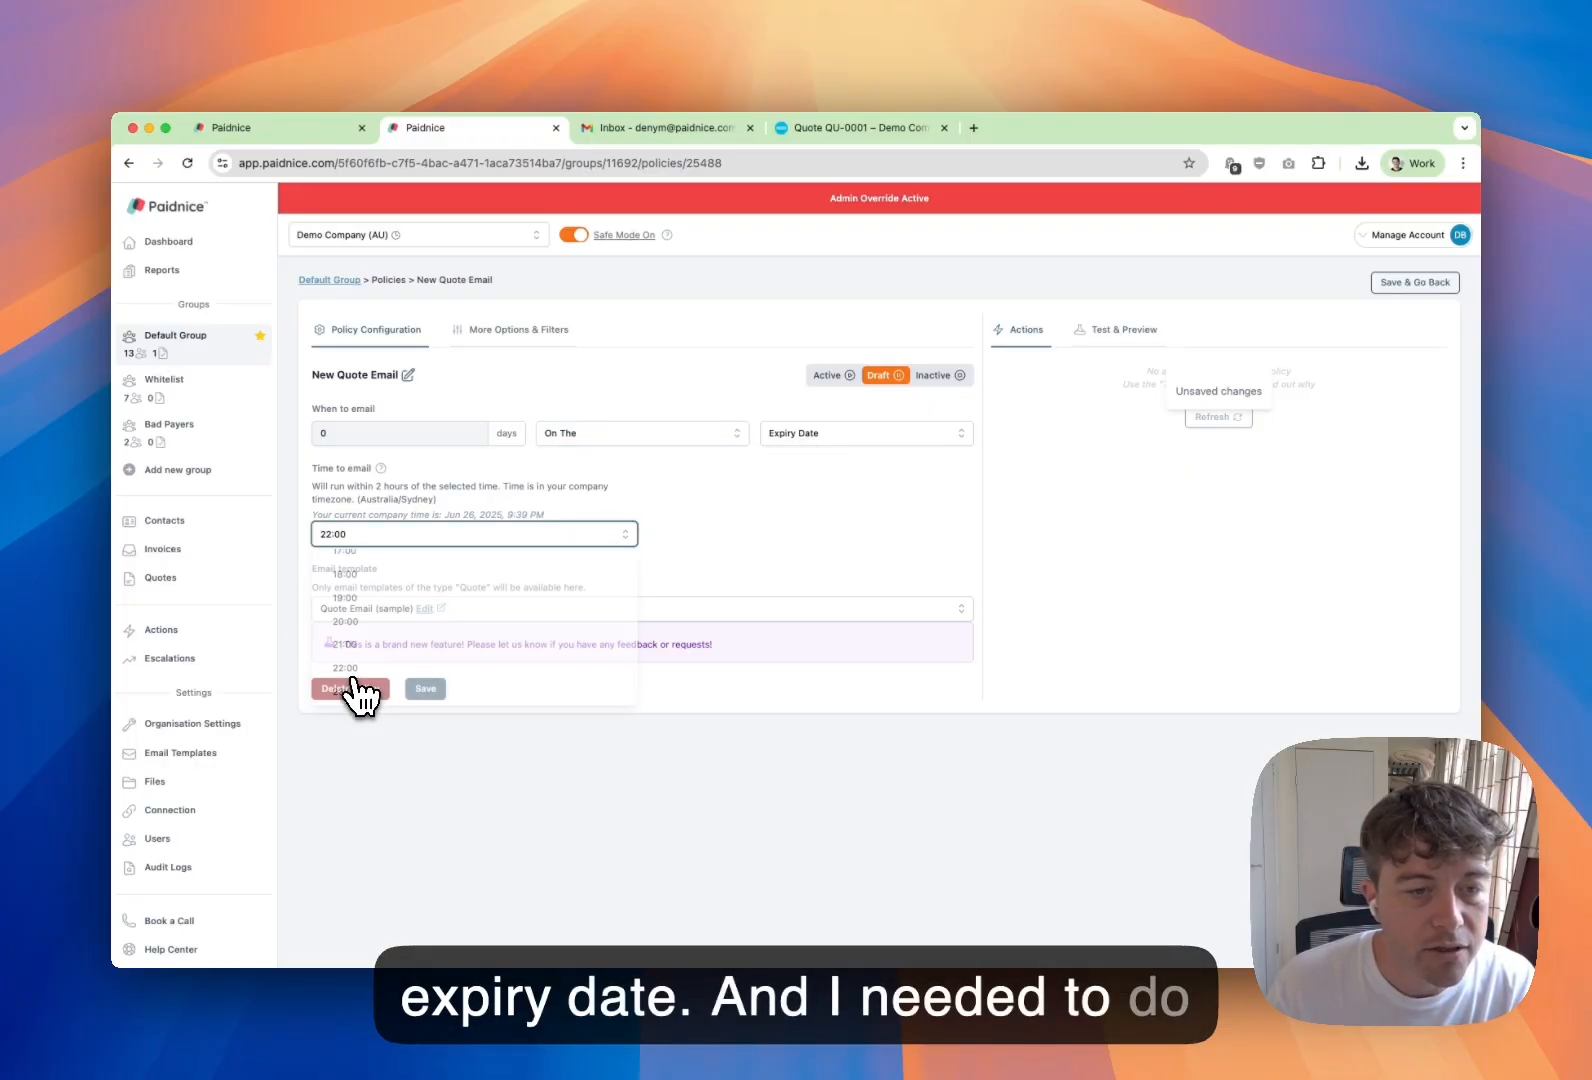
left_click(598, 540)
left_click(392, 668)
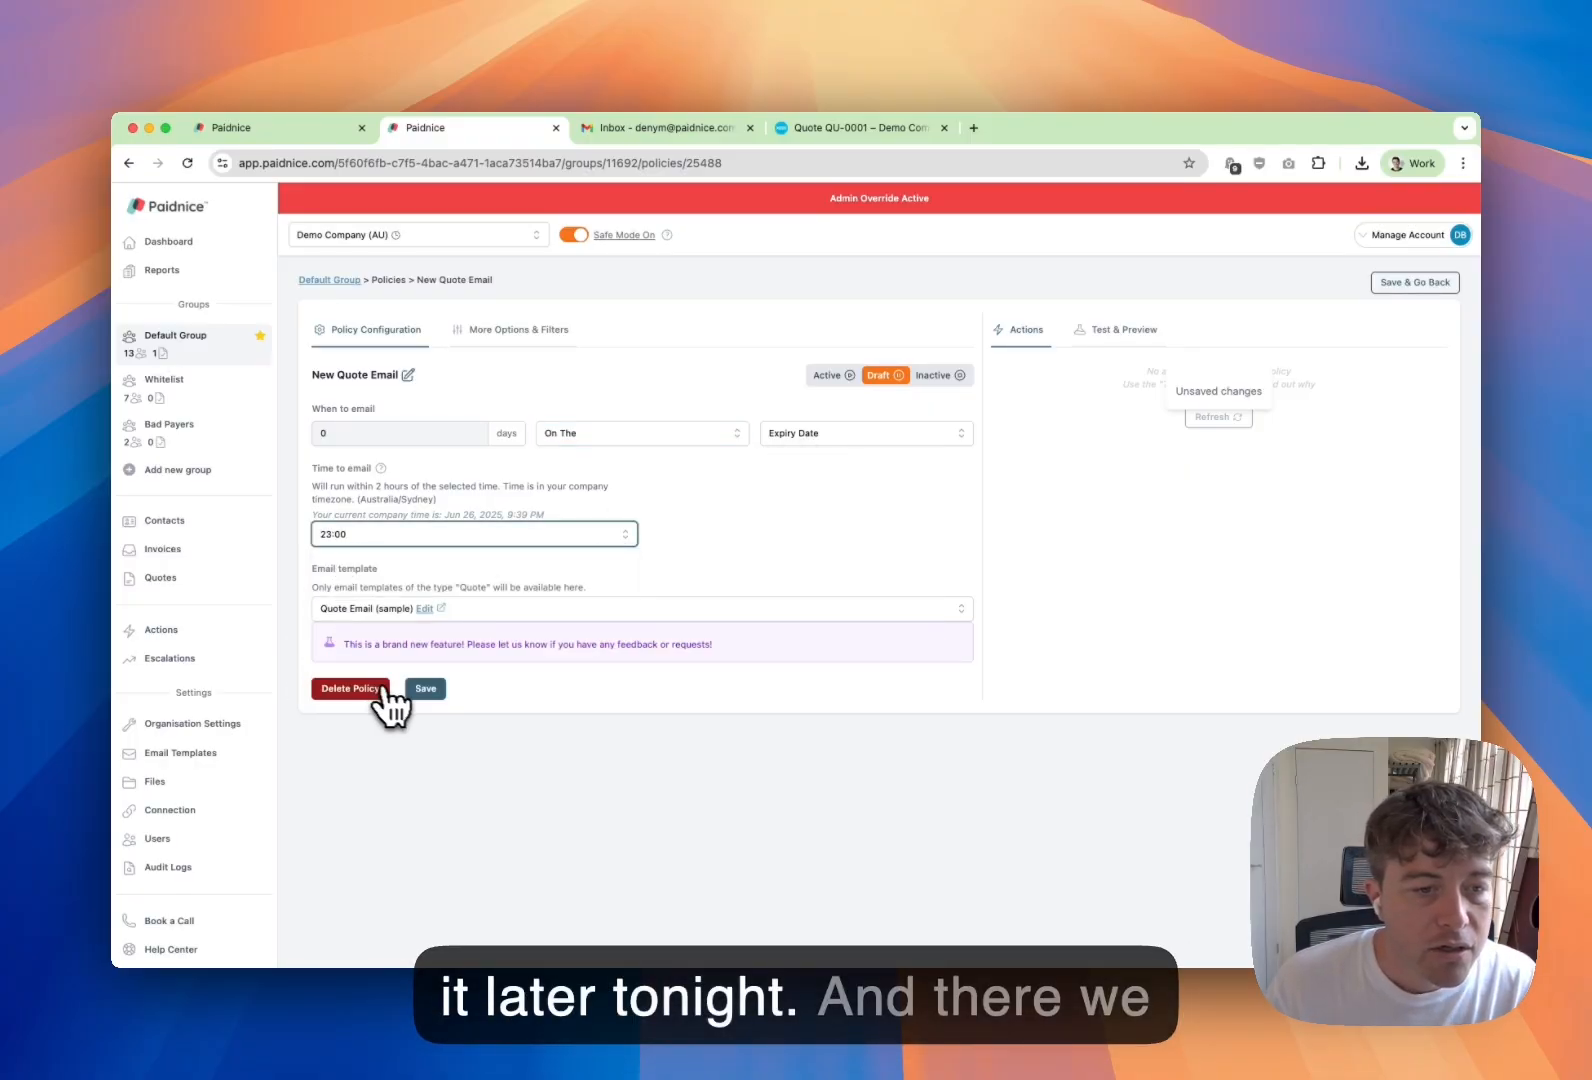
- Save the policy's timing, rename it Quote Expiry Reminder with the change saved, and return to the Default Group
left_click(426, 695)
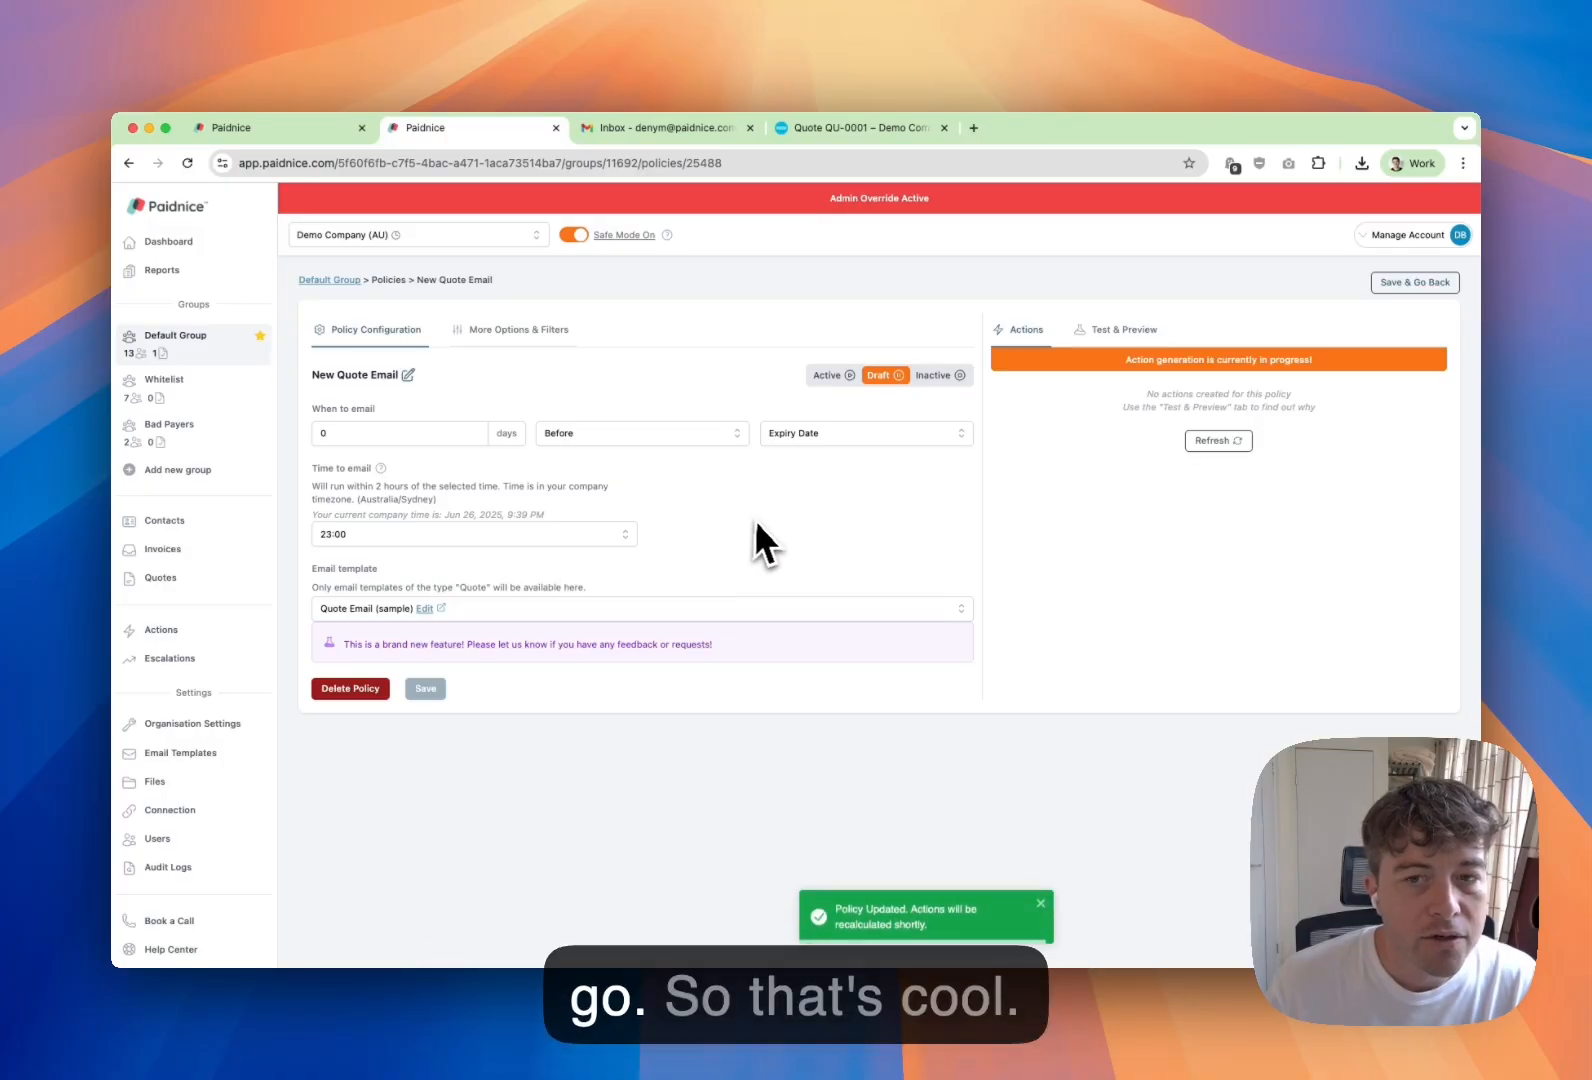
left_click(408, 375)
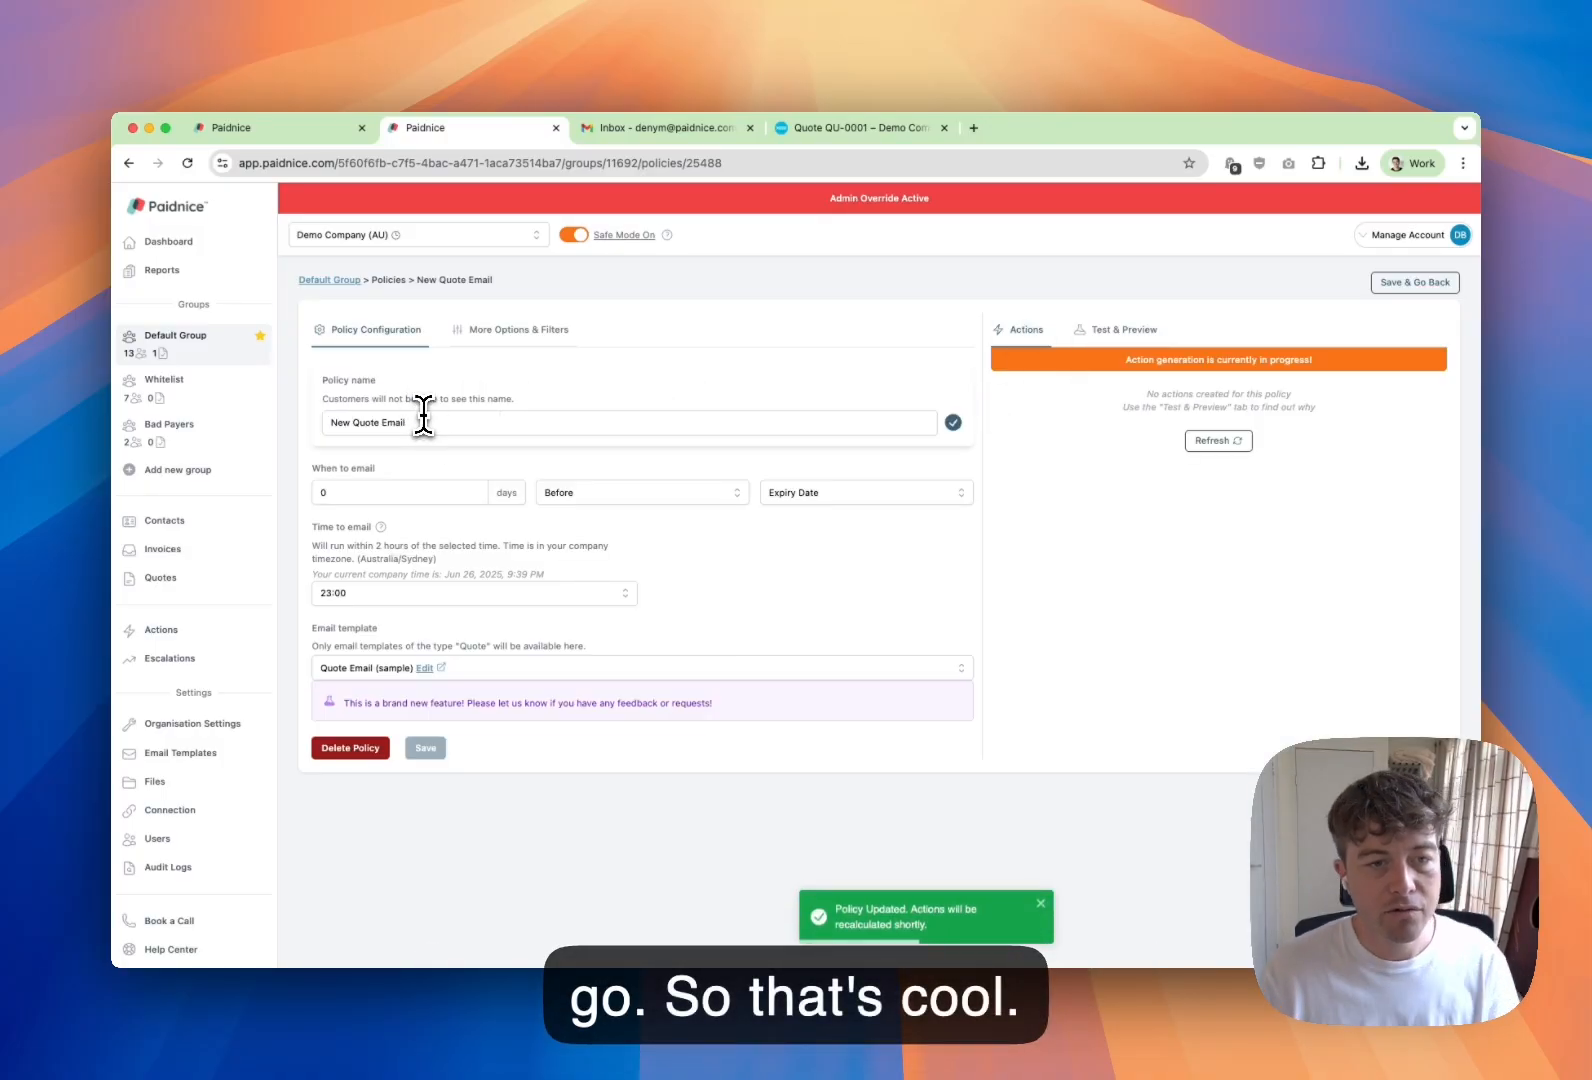
triple_click(426, 420)
type("Quote Exiry Reminder")
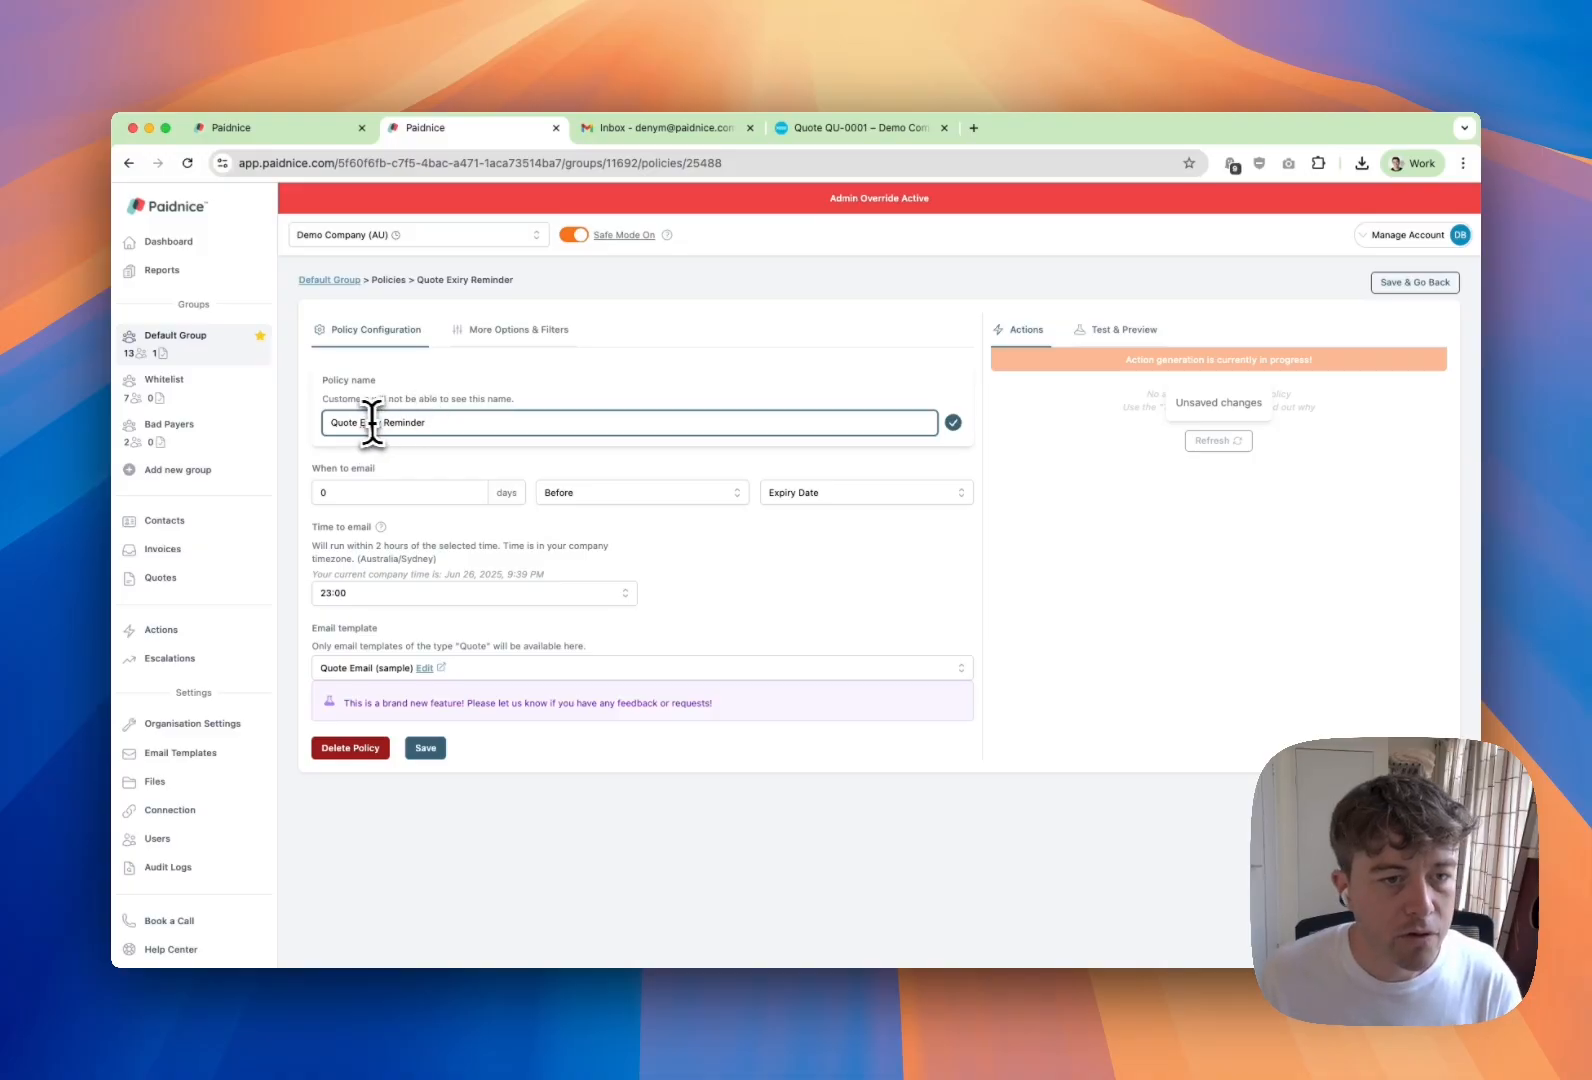
right_click(372, 422)
left_click(395, 444)
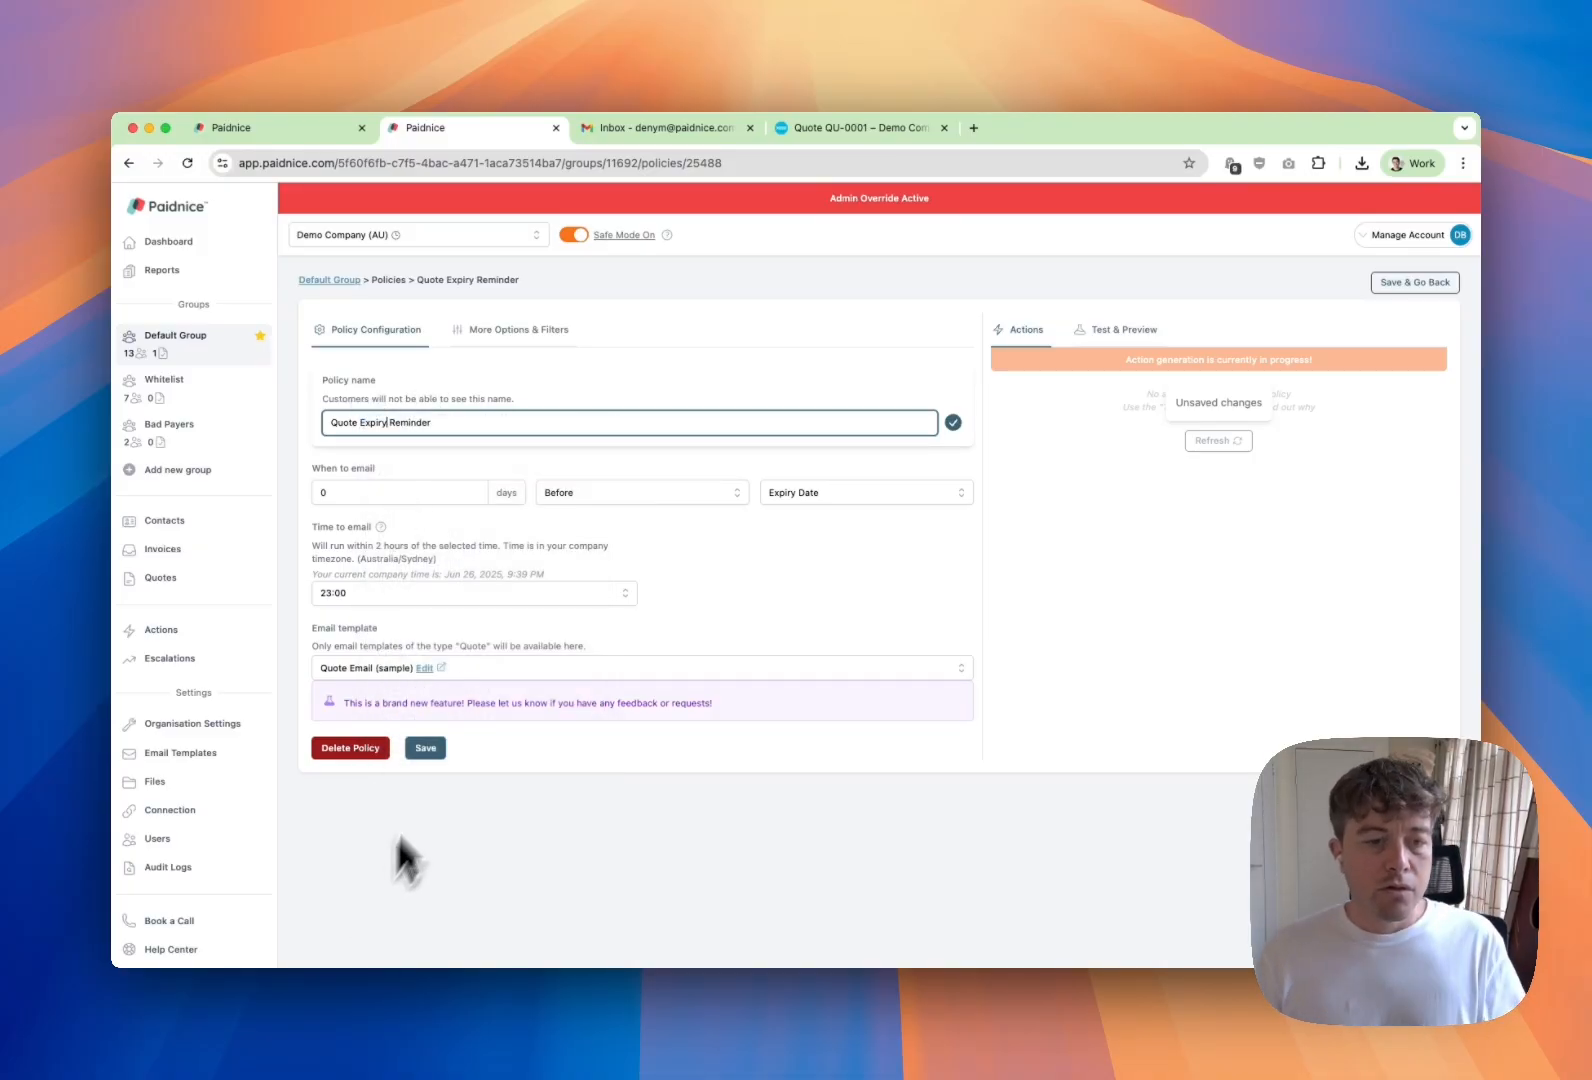
left_click(427, 749)
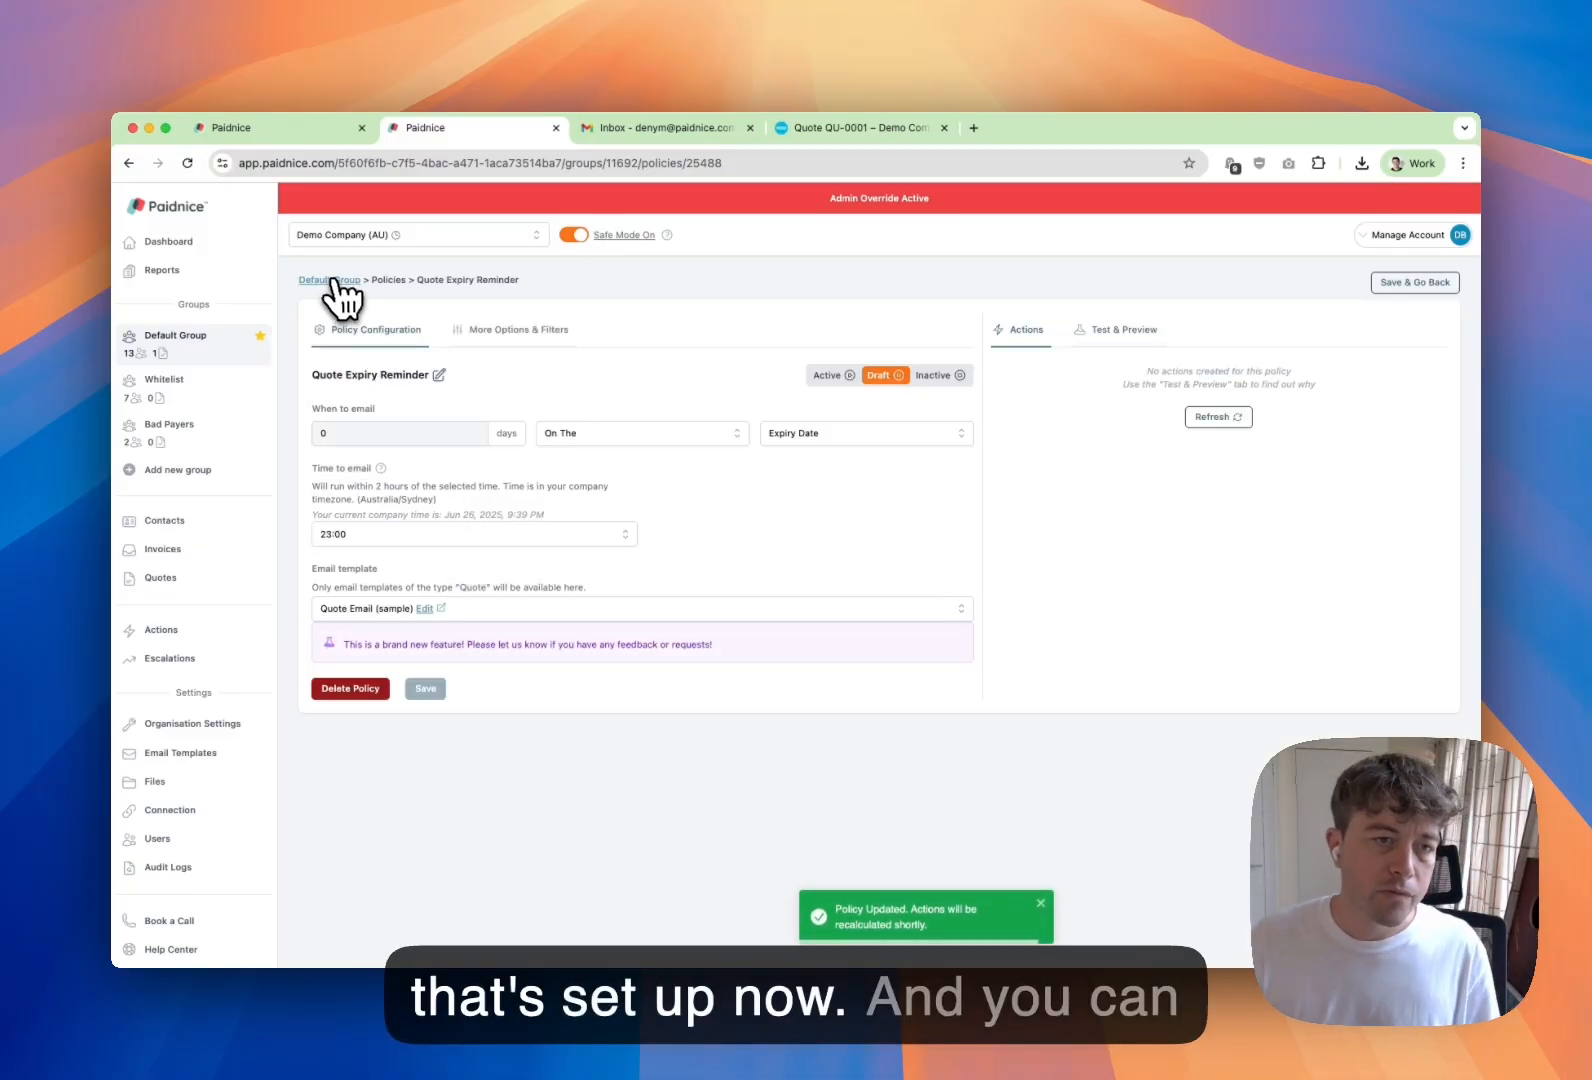
left_click(333, 281)
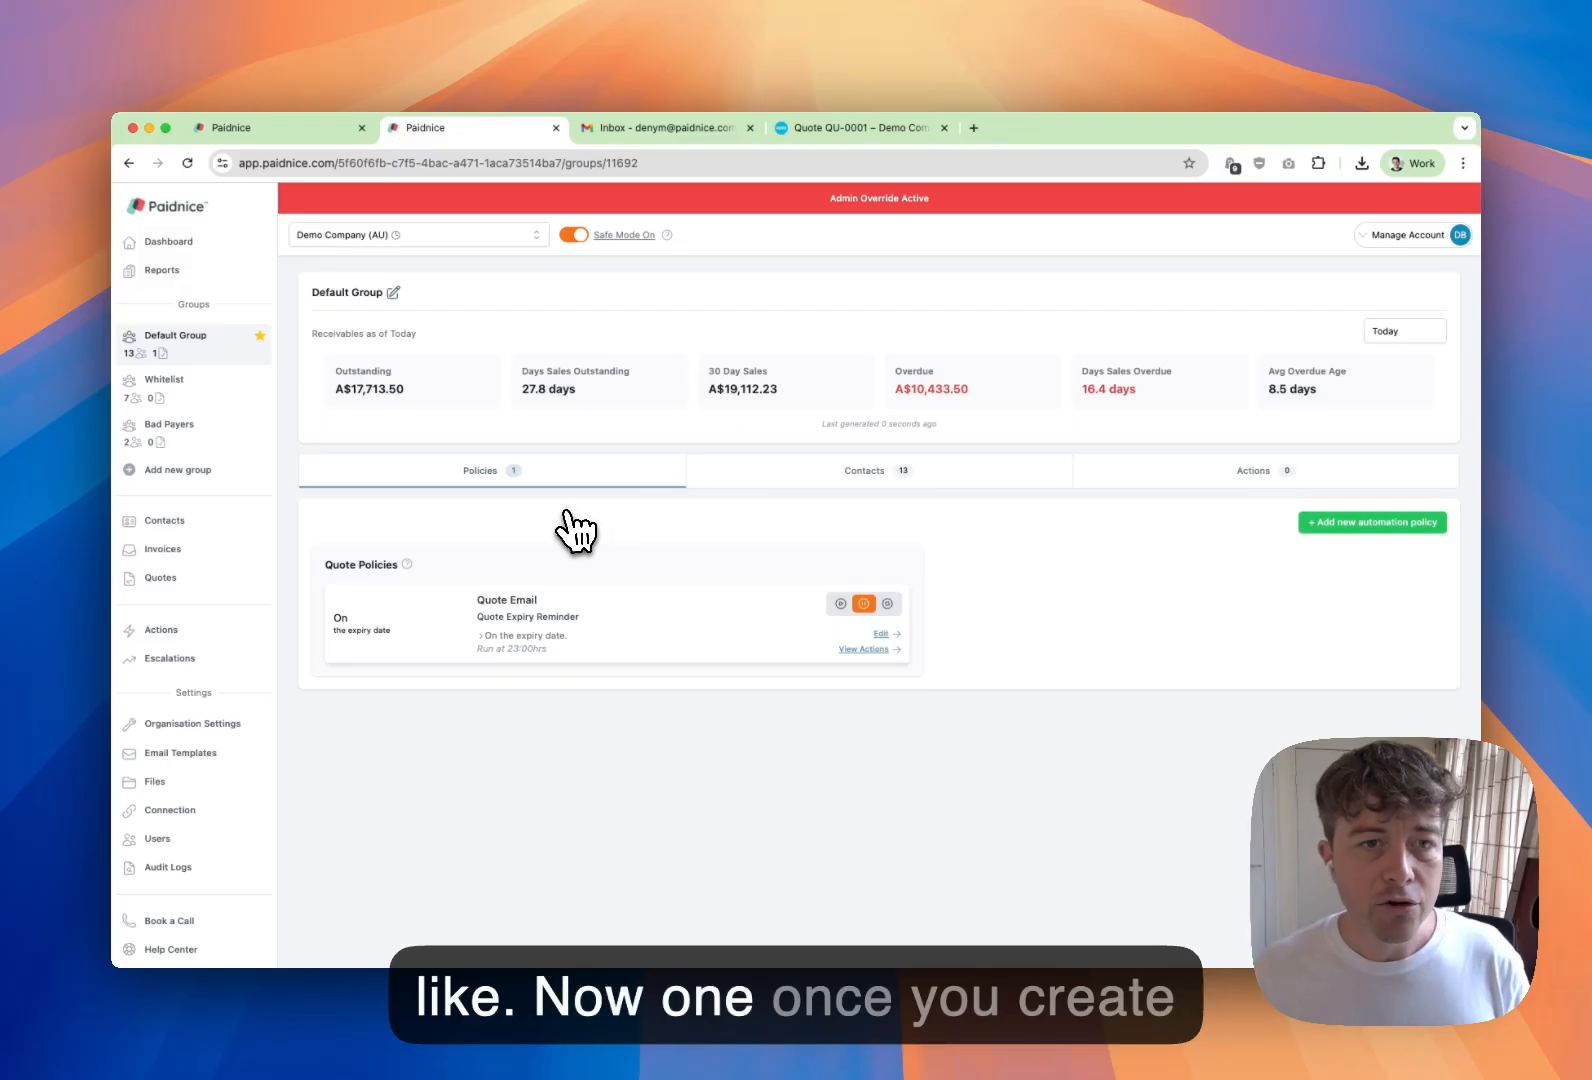
- Switch to Xero and revise the open sent quote so that it expires in 14 days, on 10 Jul 2025, and update it
left_click(863, 127)
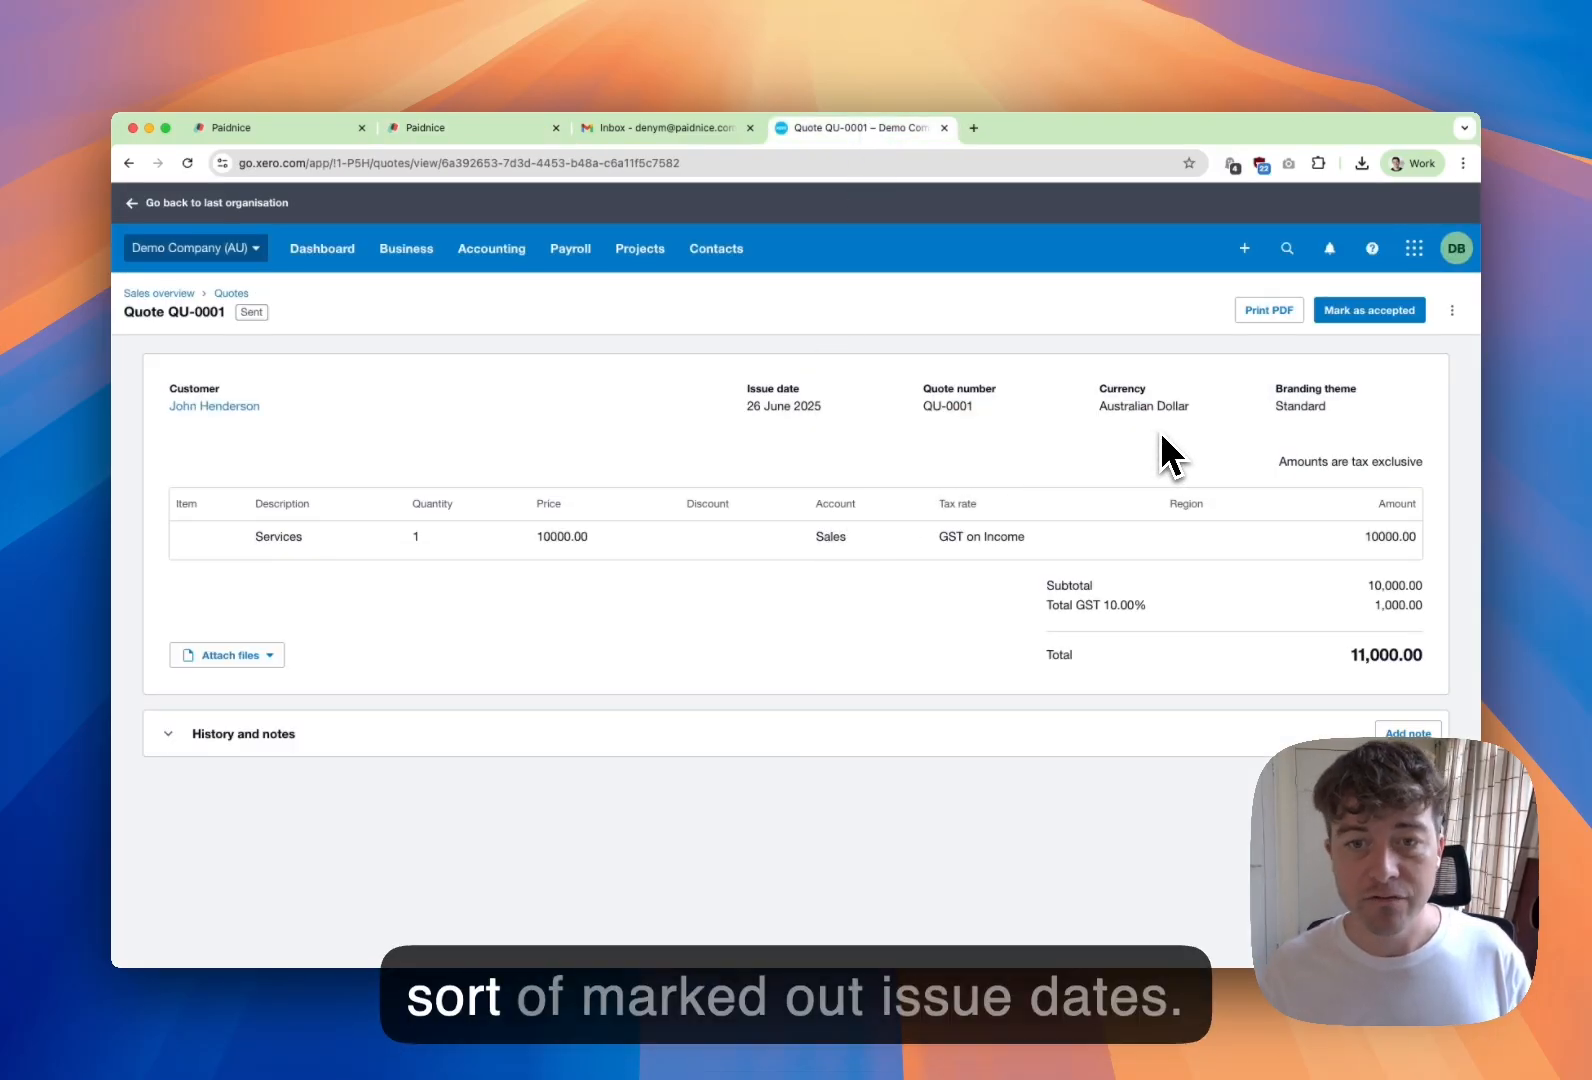
left_click_drag(745, 386, 879, 422)
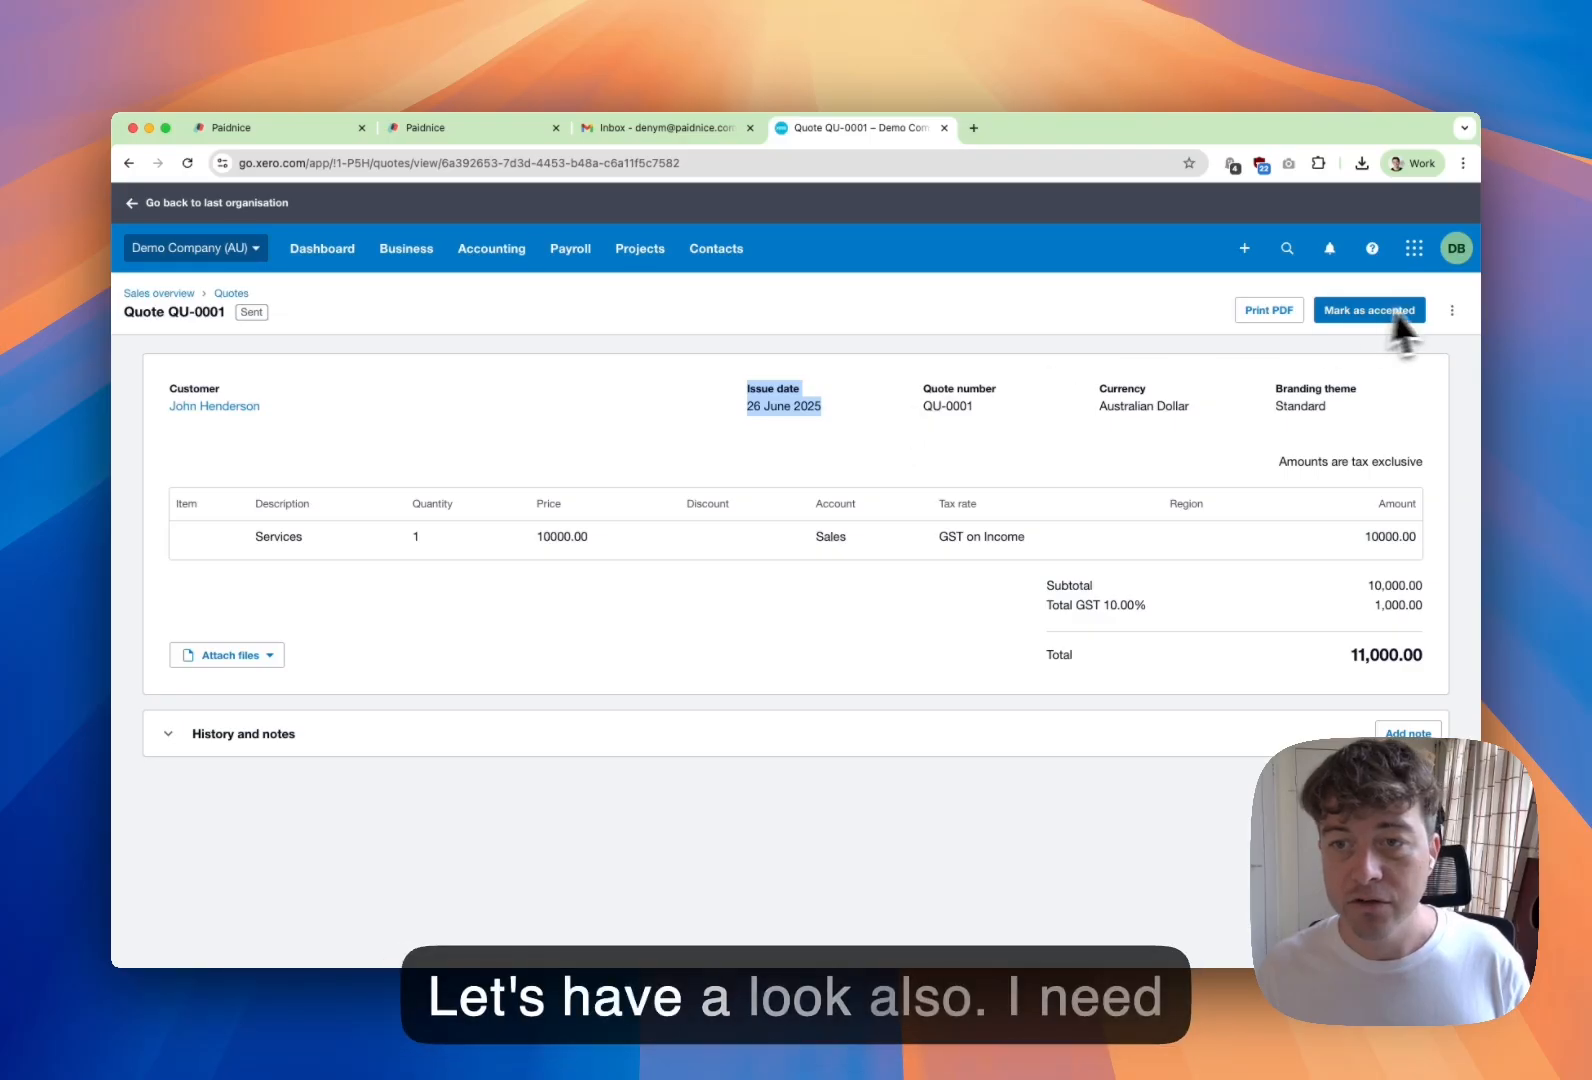
left_click(1452, 310)
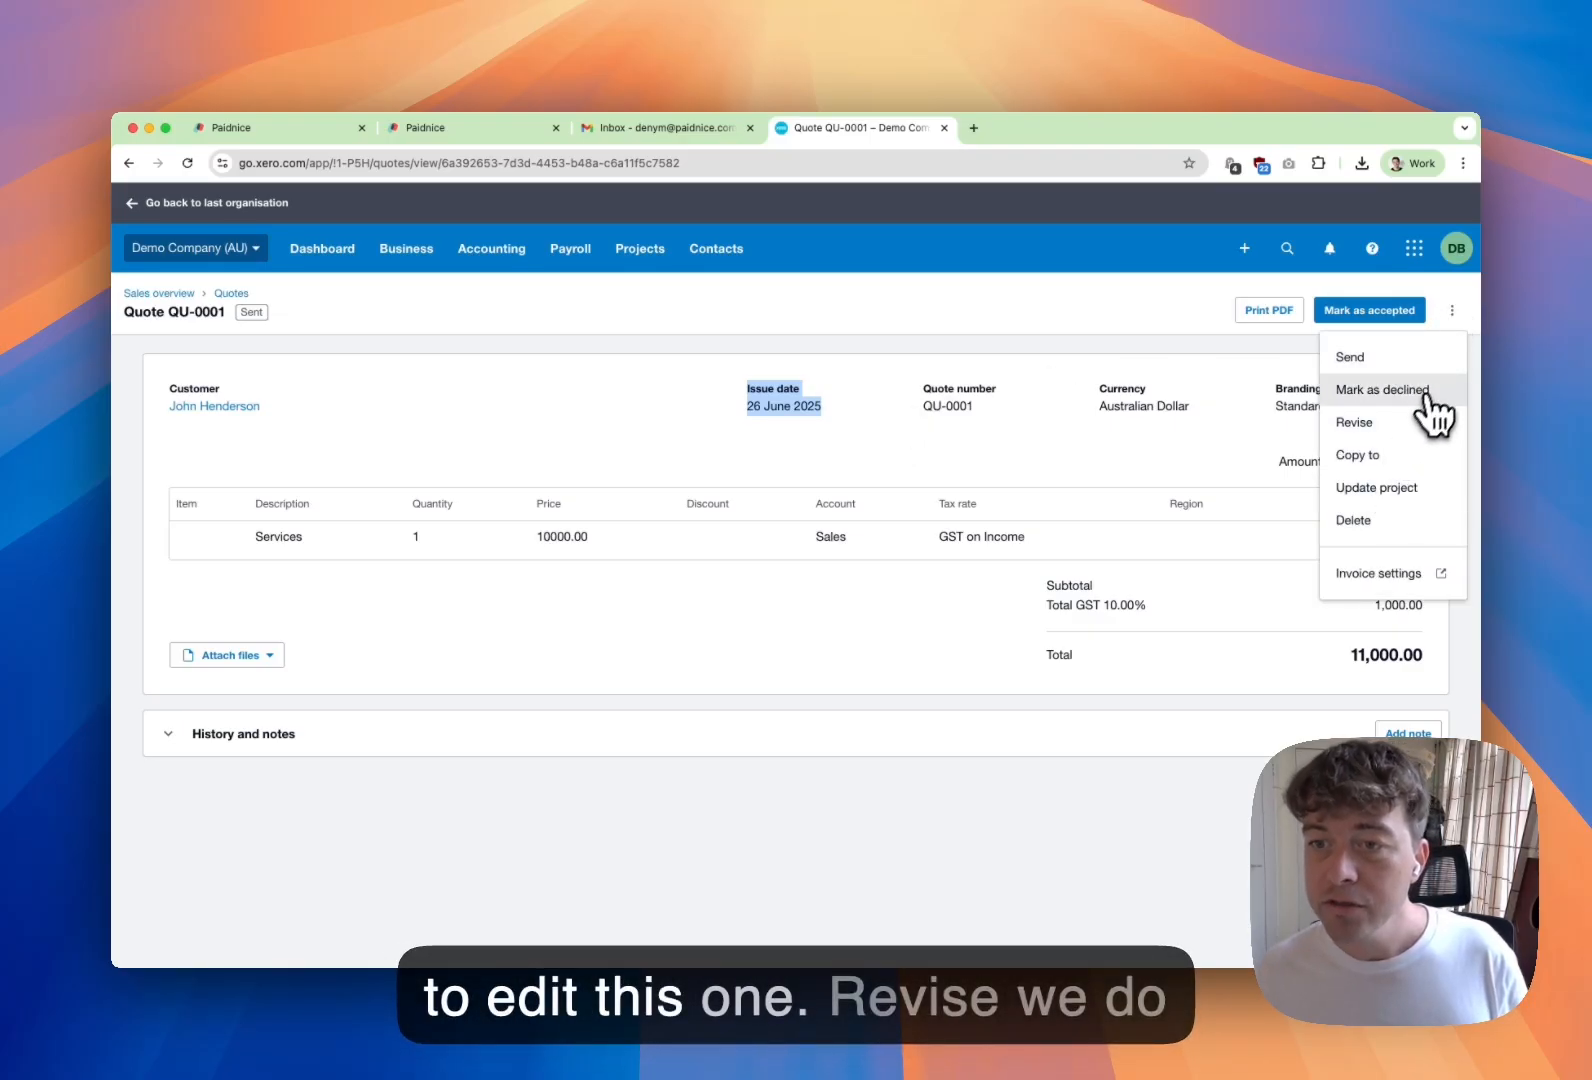
left_click(1395, 425)
left_click(1040, 416)
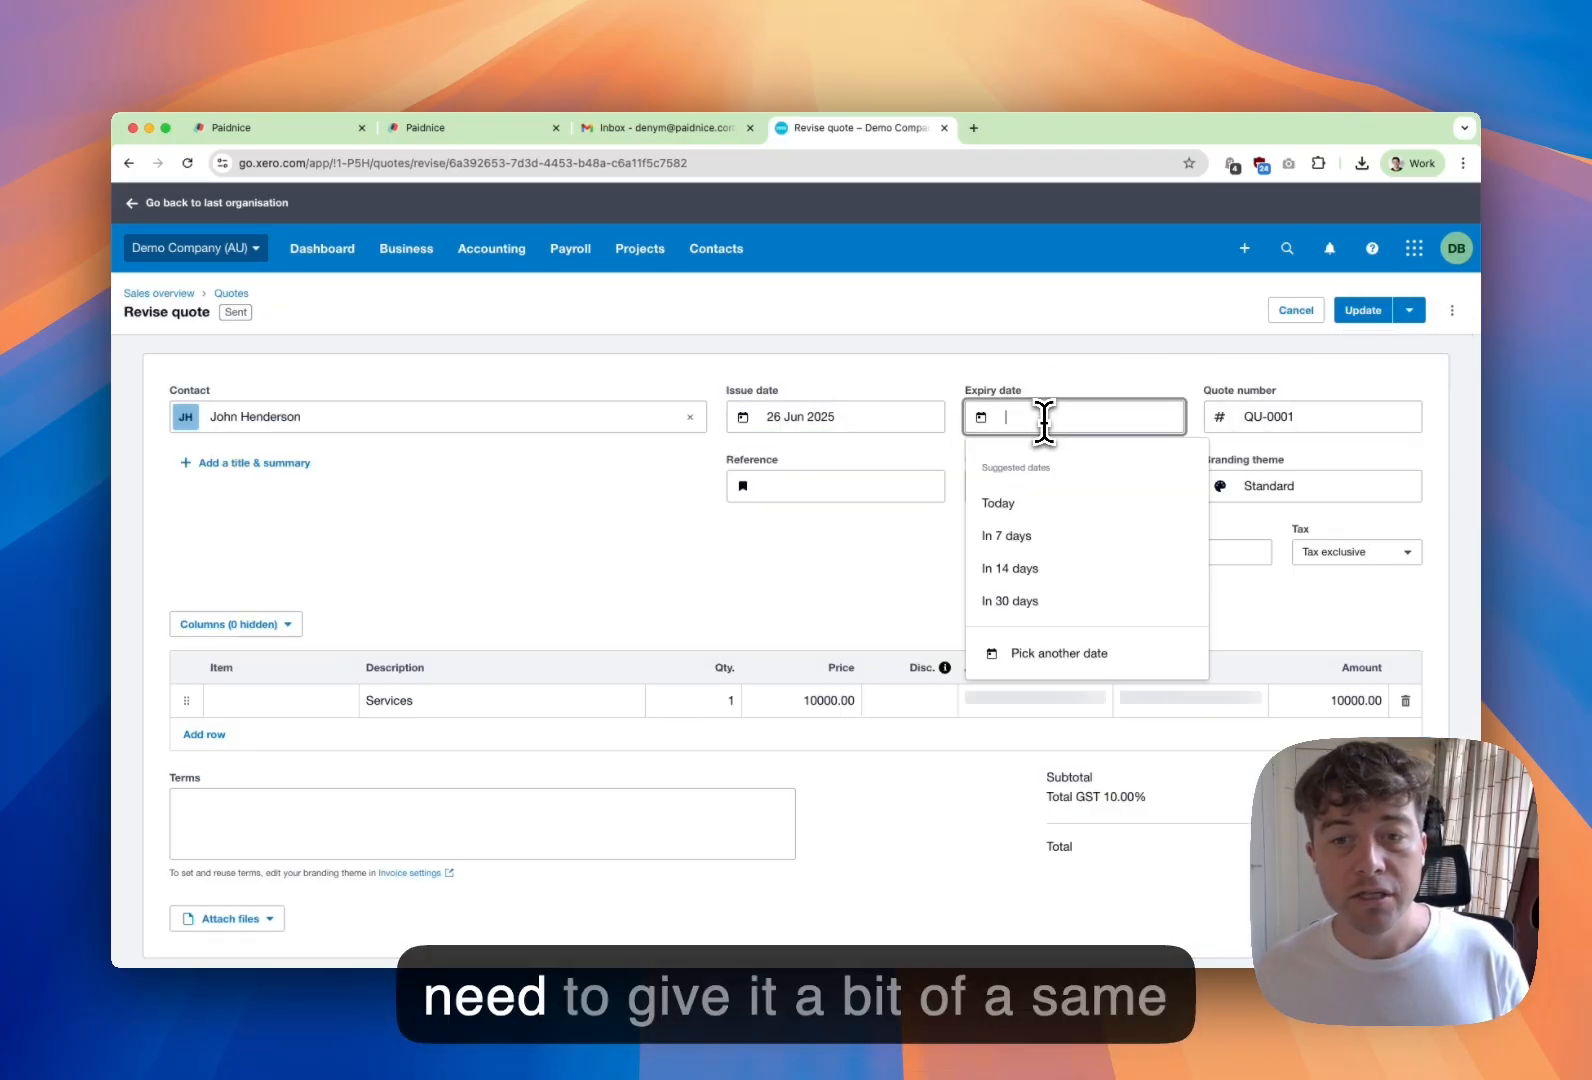
left_click(1028, 567)
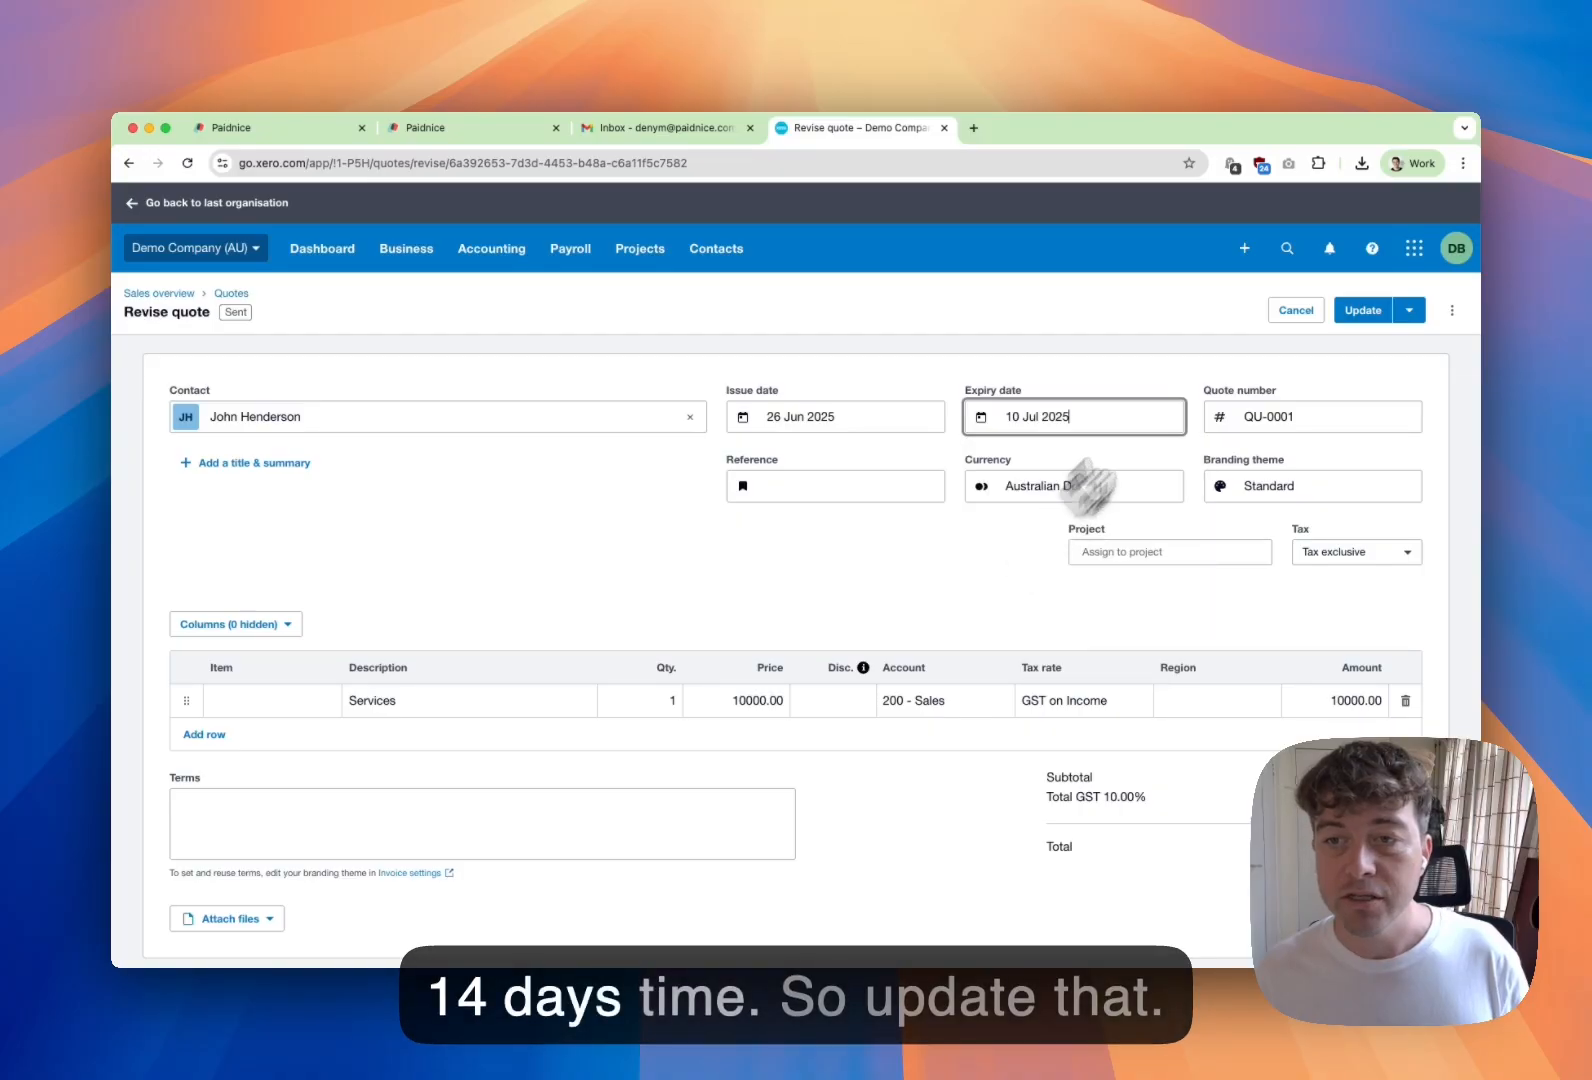
left_click(1368, 313)
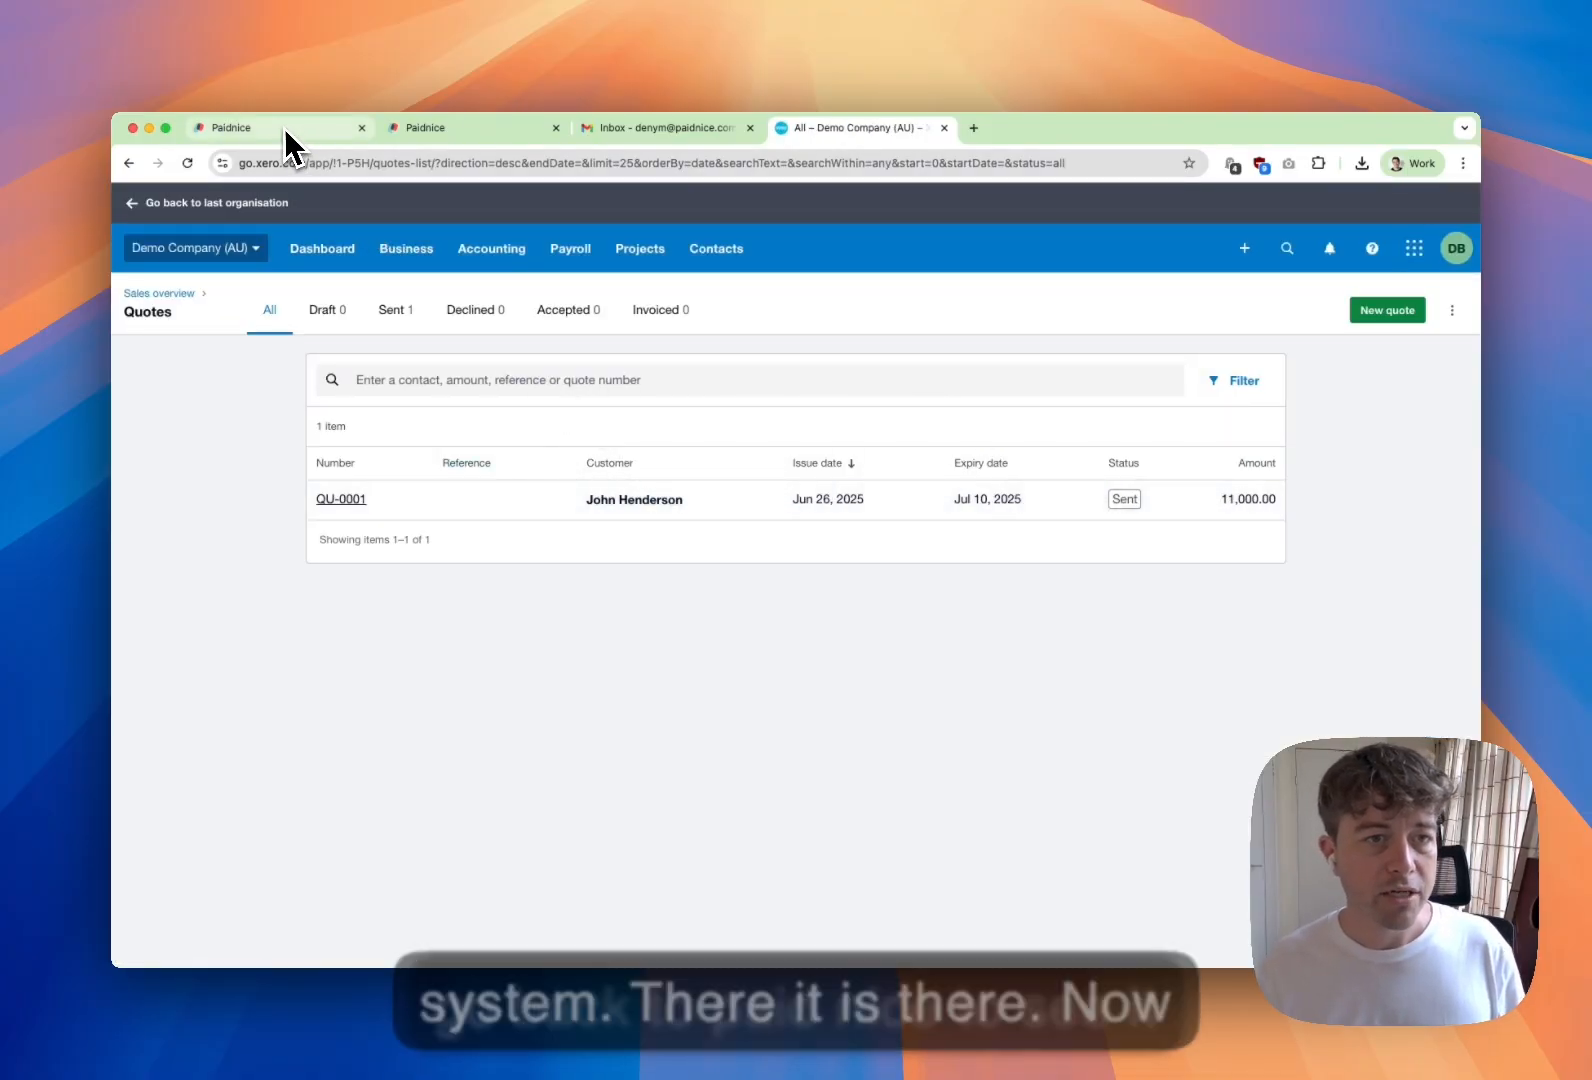
- Close the duplicate Paidnice page, switch to the remaining one and refresh the actions of the Default Group's quote email policy
left_click(512, 132)
left_click(555, 127)
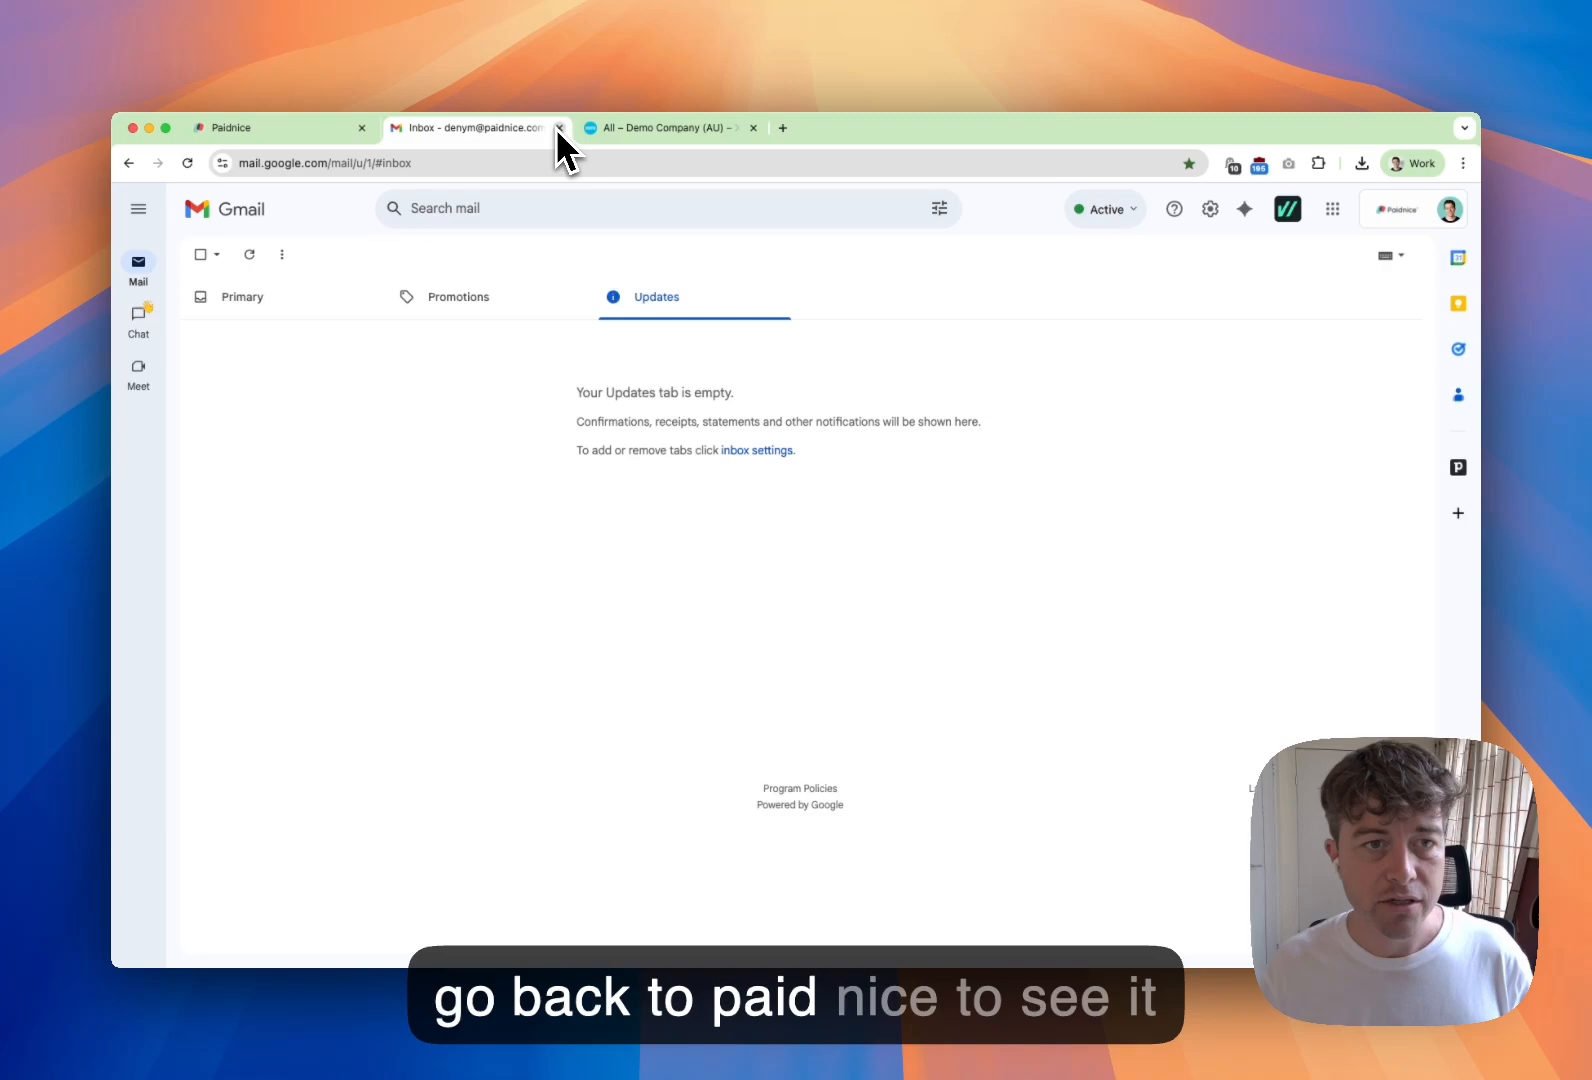
left_click(272, 130)
left_click(176, 340)
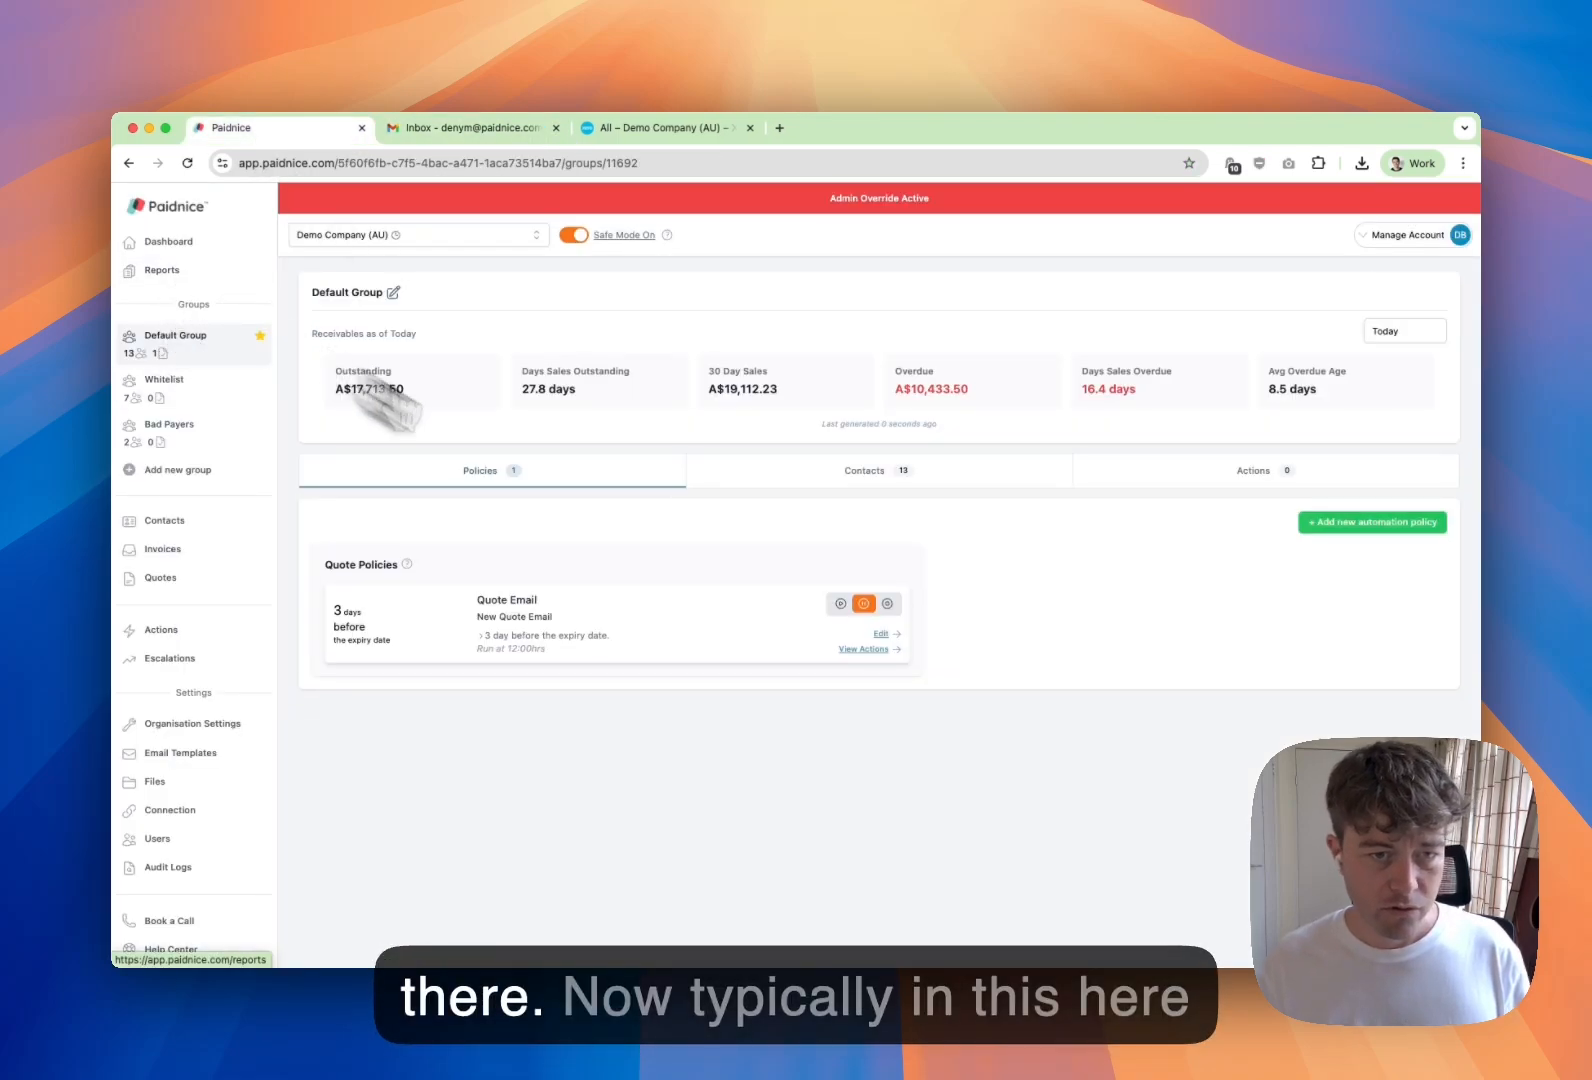
left_click(735, 640)
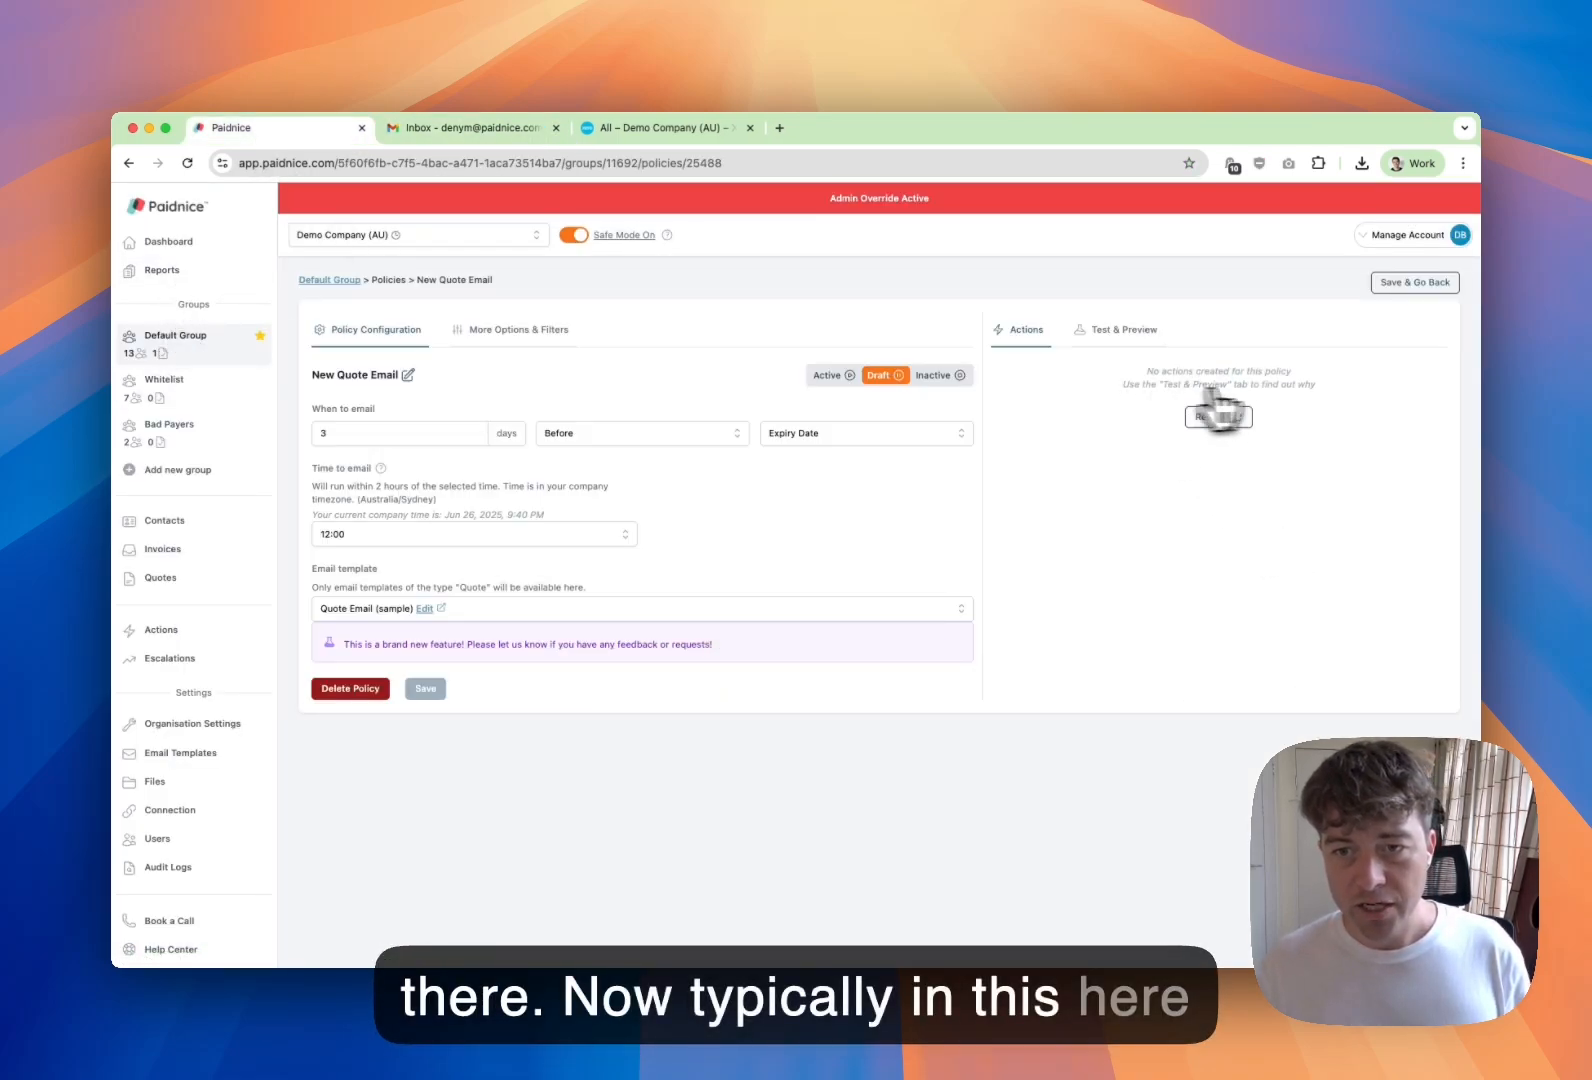
left_click(1225, 420)
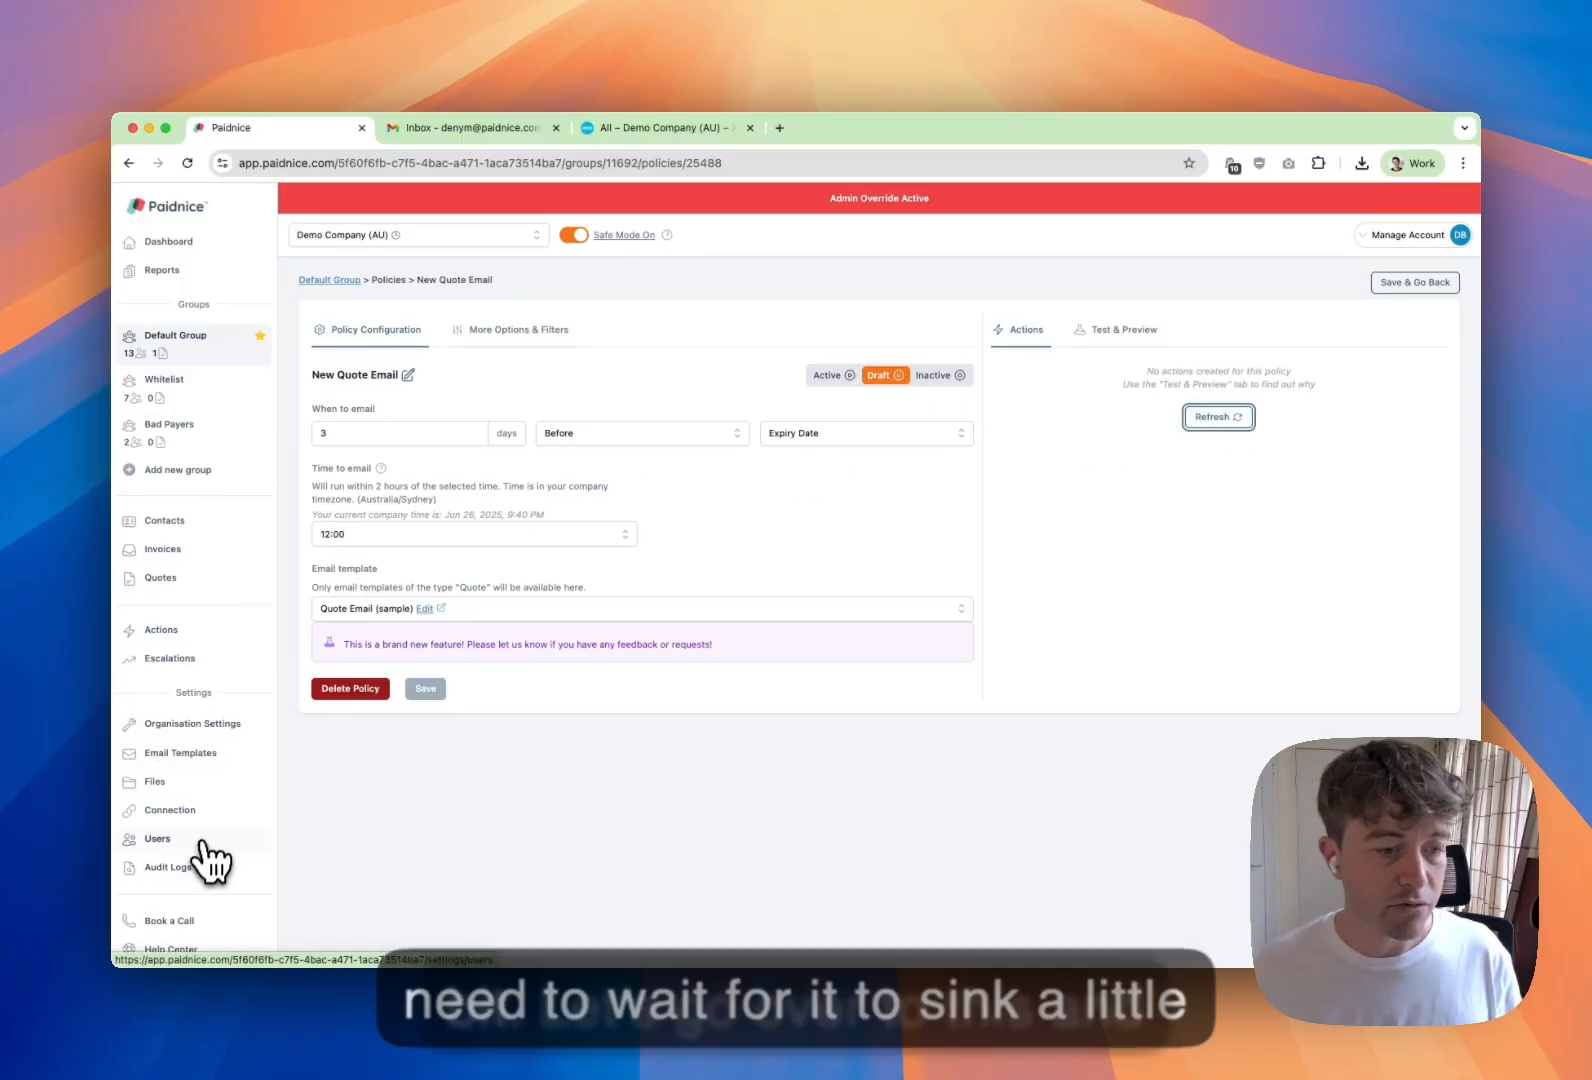
- Sync the Paidnice quotes list immediately and expand the history of the imported sent quote
left_click(171, 578)
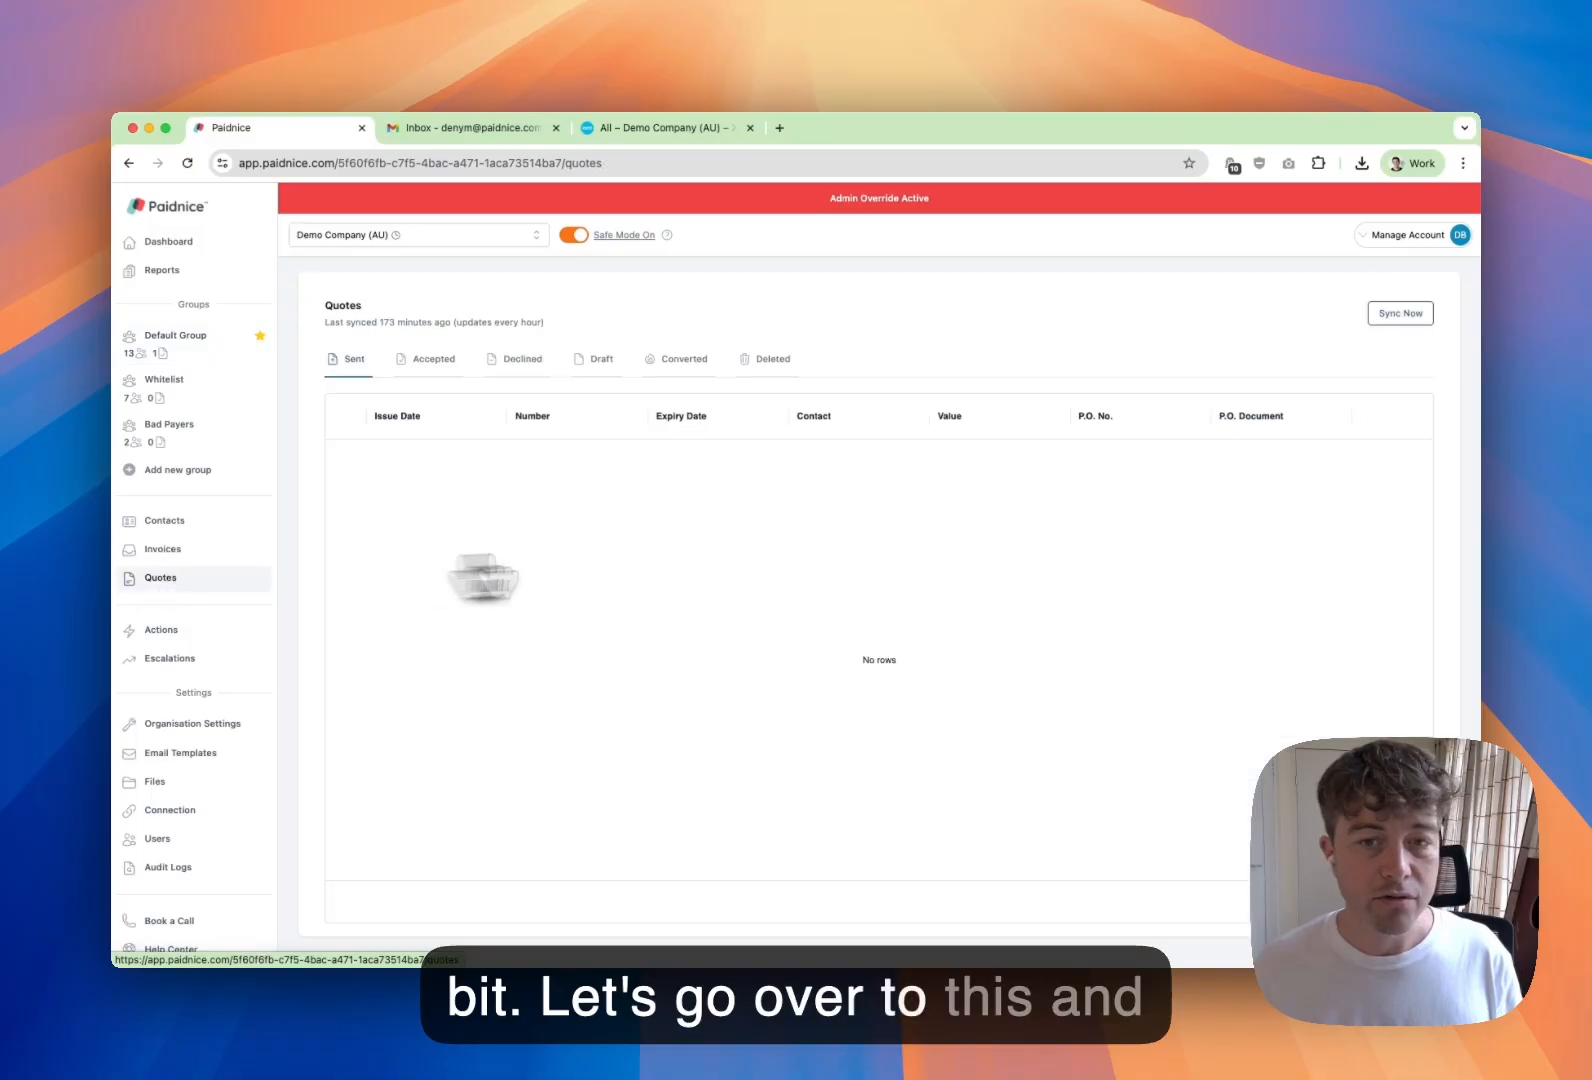
left_click(1412, 314)
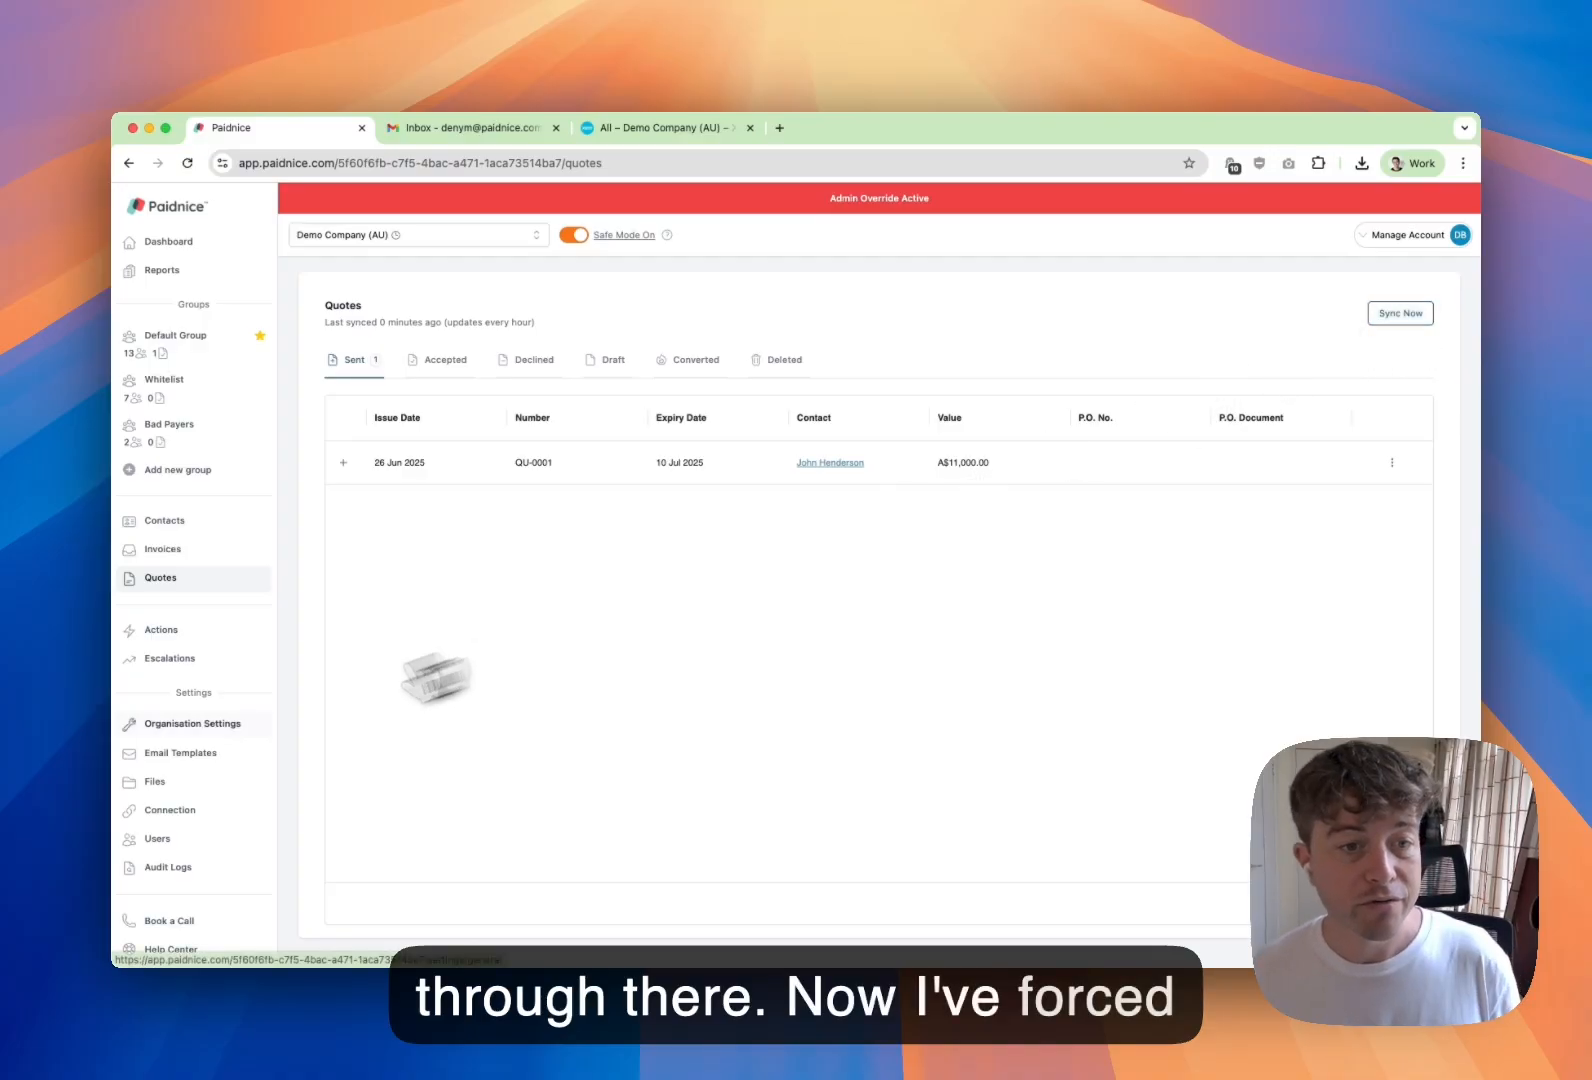
left_click(345, 463)
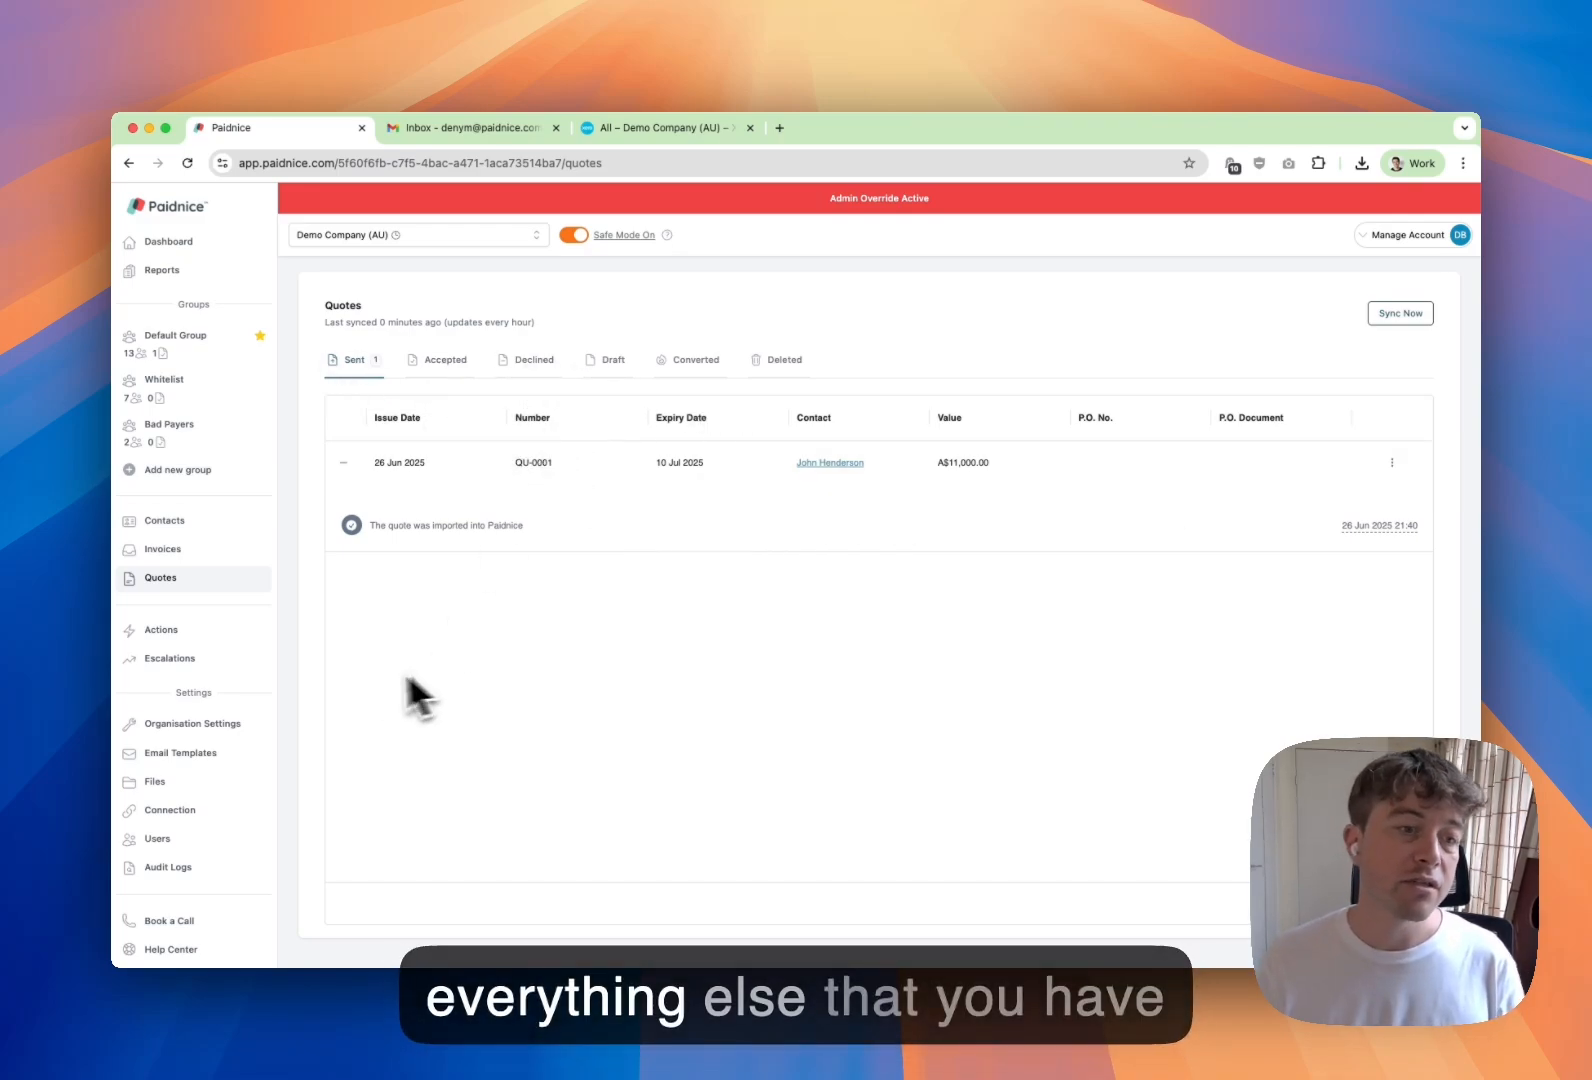
- Reopen the New Quote Email policy, check again for actions created from the synced quote, and return to the Default Group
left_click(215, 350)
left_click(657, 632)
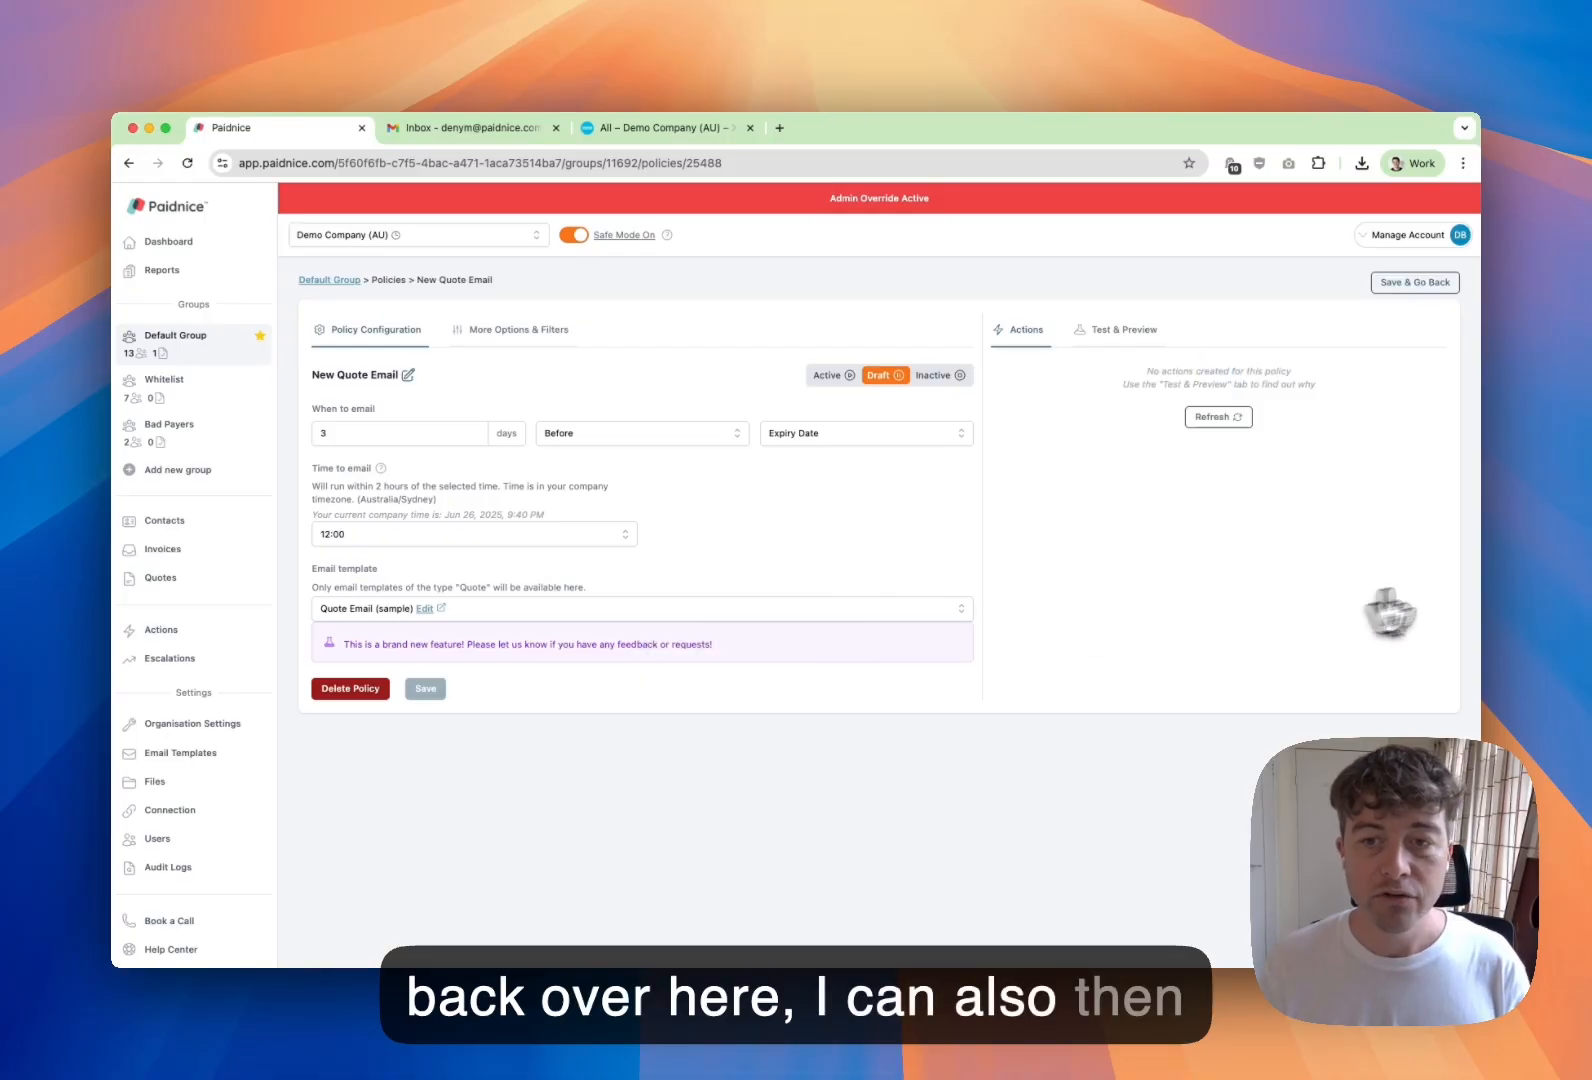
left_click(1218, 417)
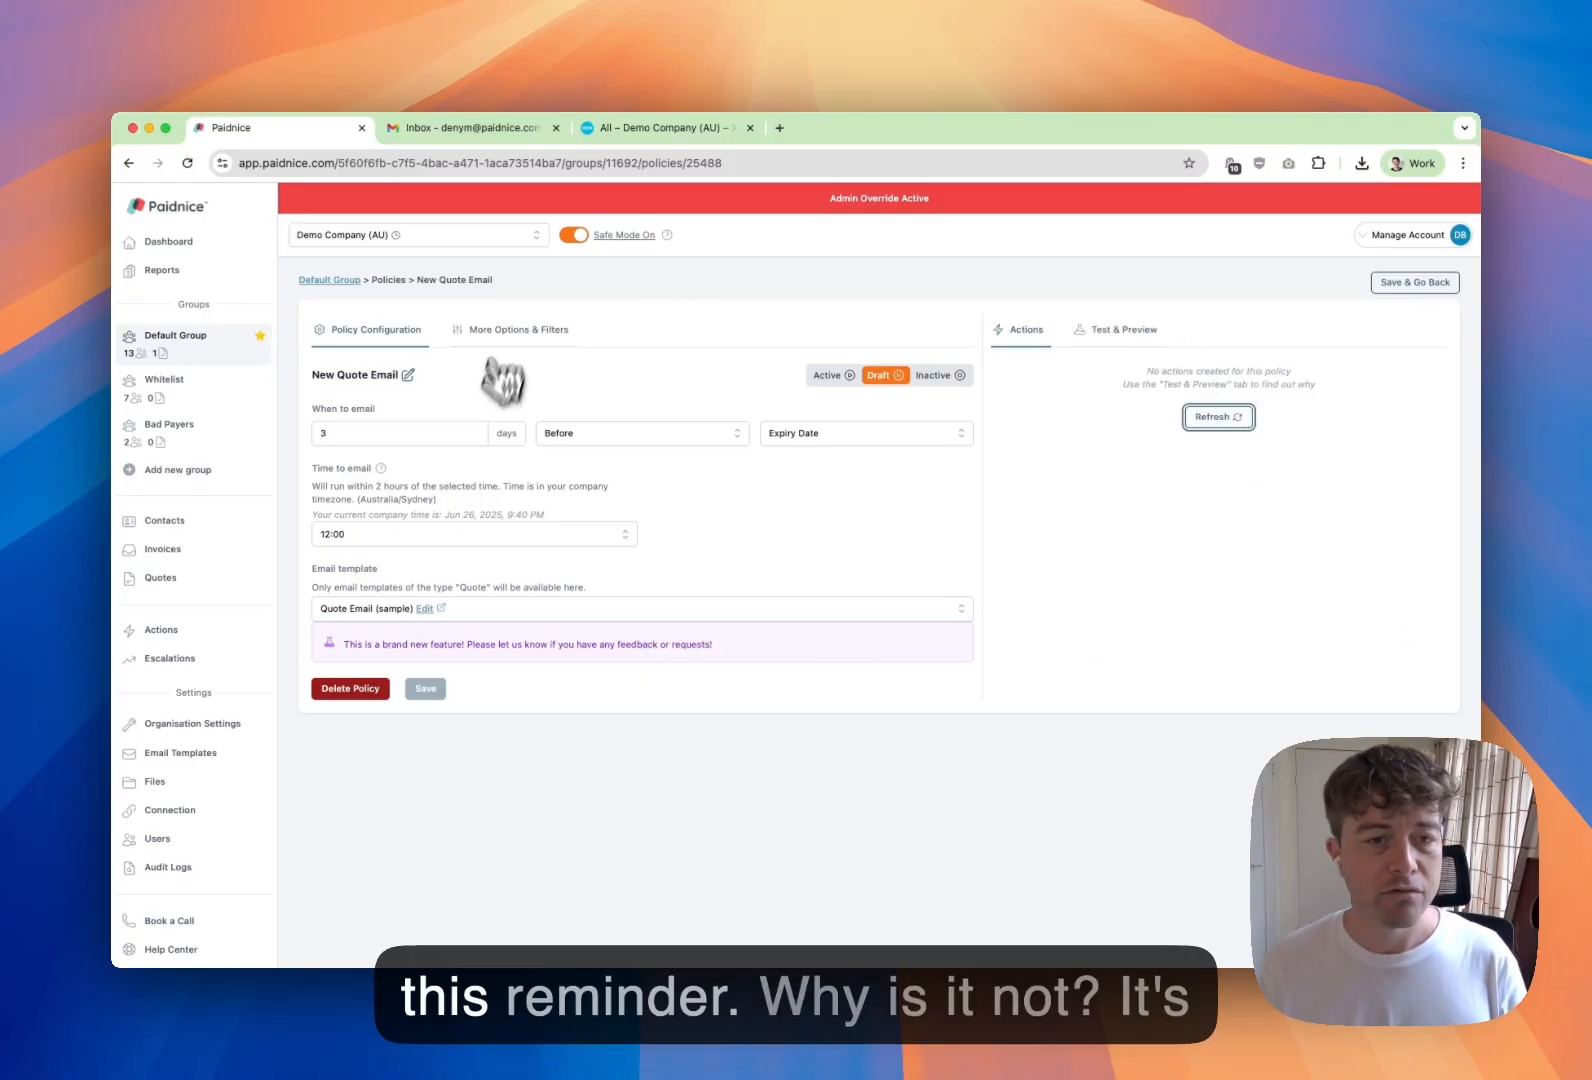
left_click(408, 374)
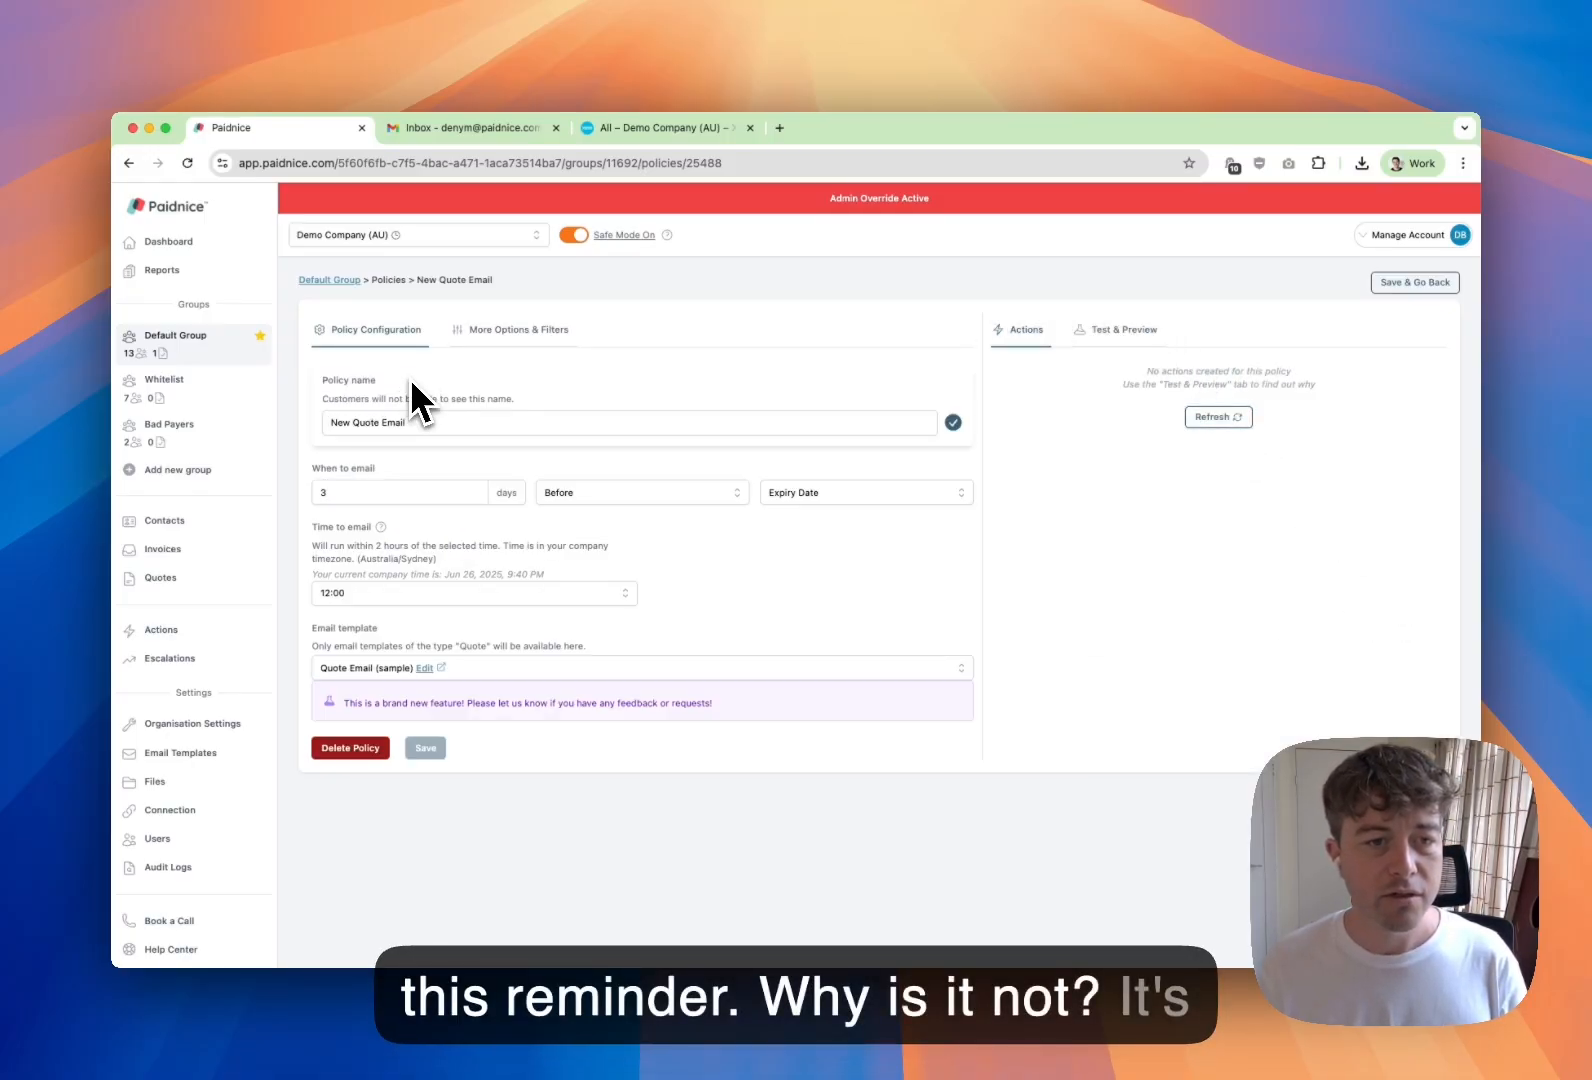
left_click(330, 281)
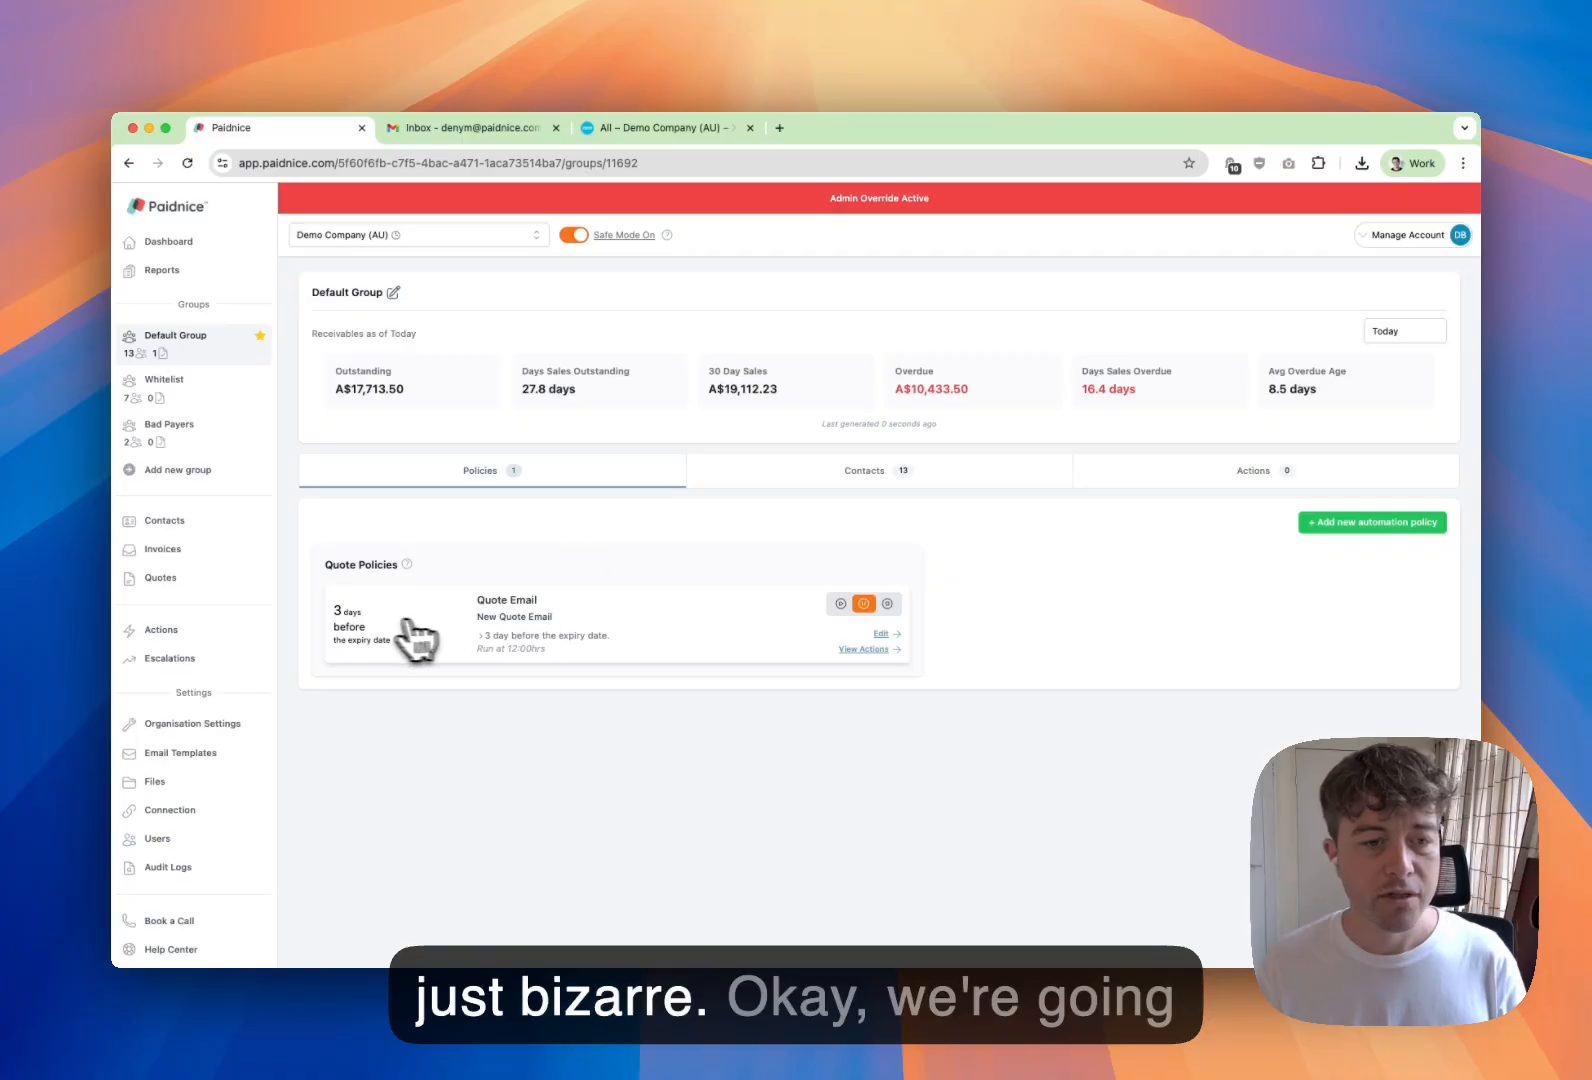
- Add a second Quote Email automation policy to the Default Group and name it Expiry Reminder
left_click(1322, 521)
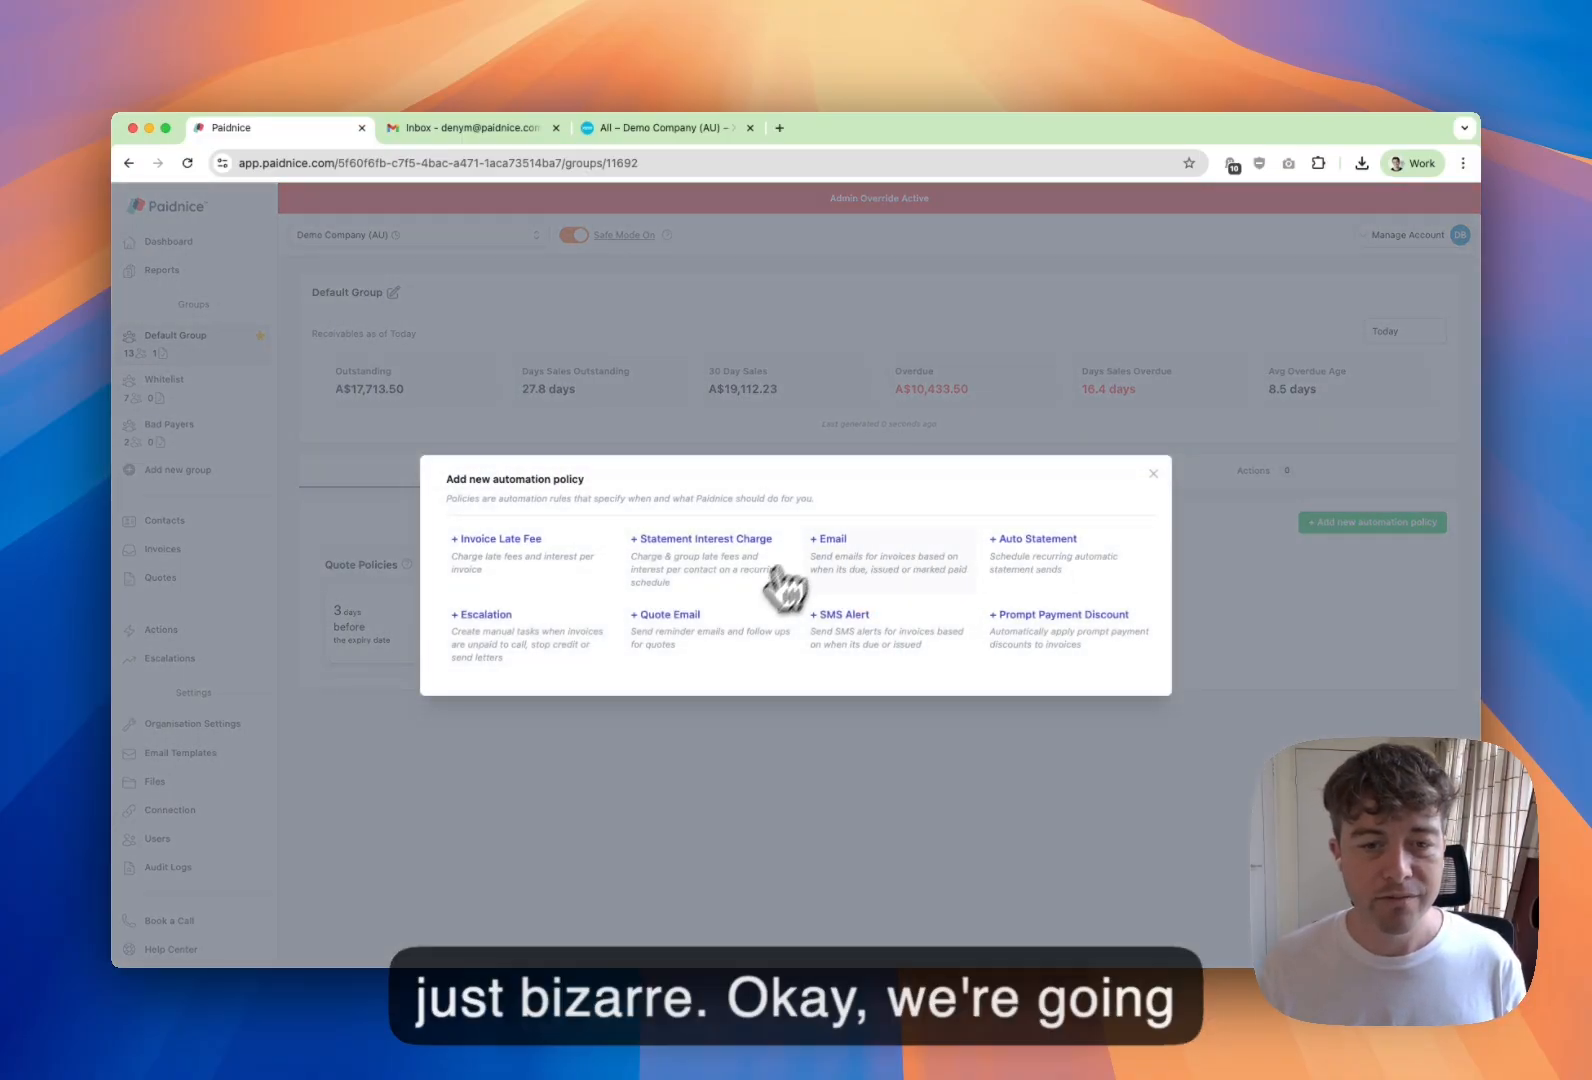
left_click(700, 632)
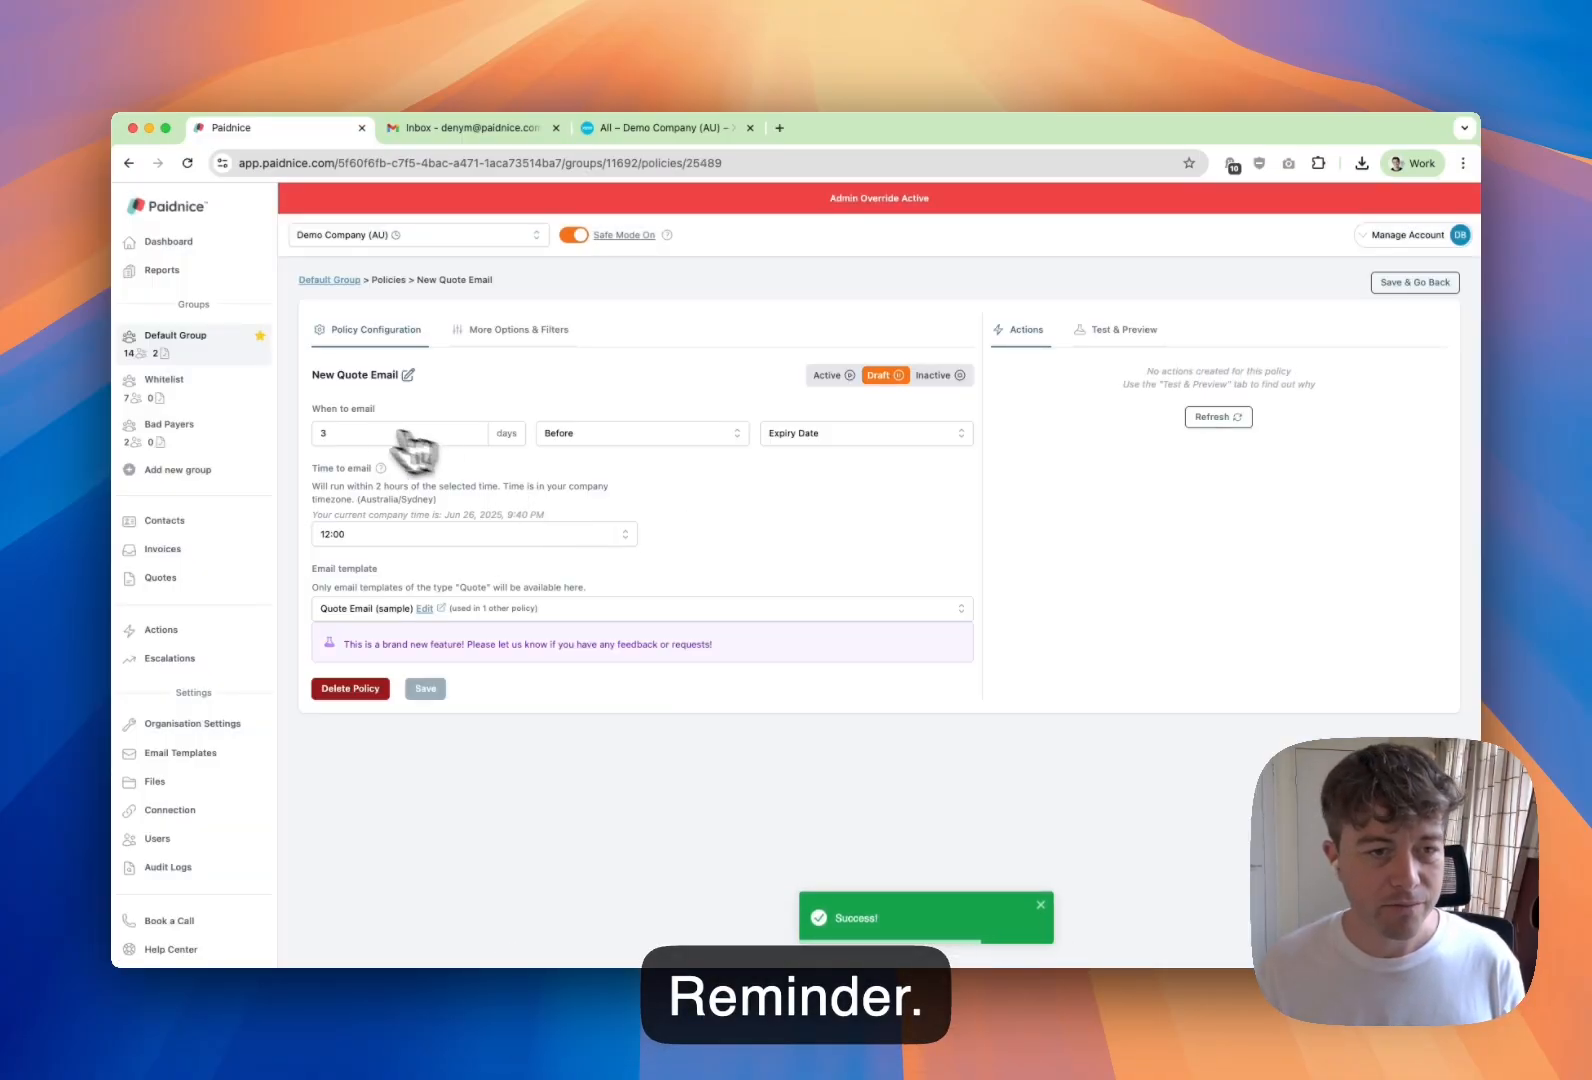
left_click(406, 377)
triple_click(434, 429)
type("Expiry Reminder")
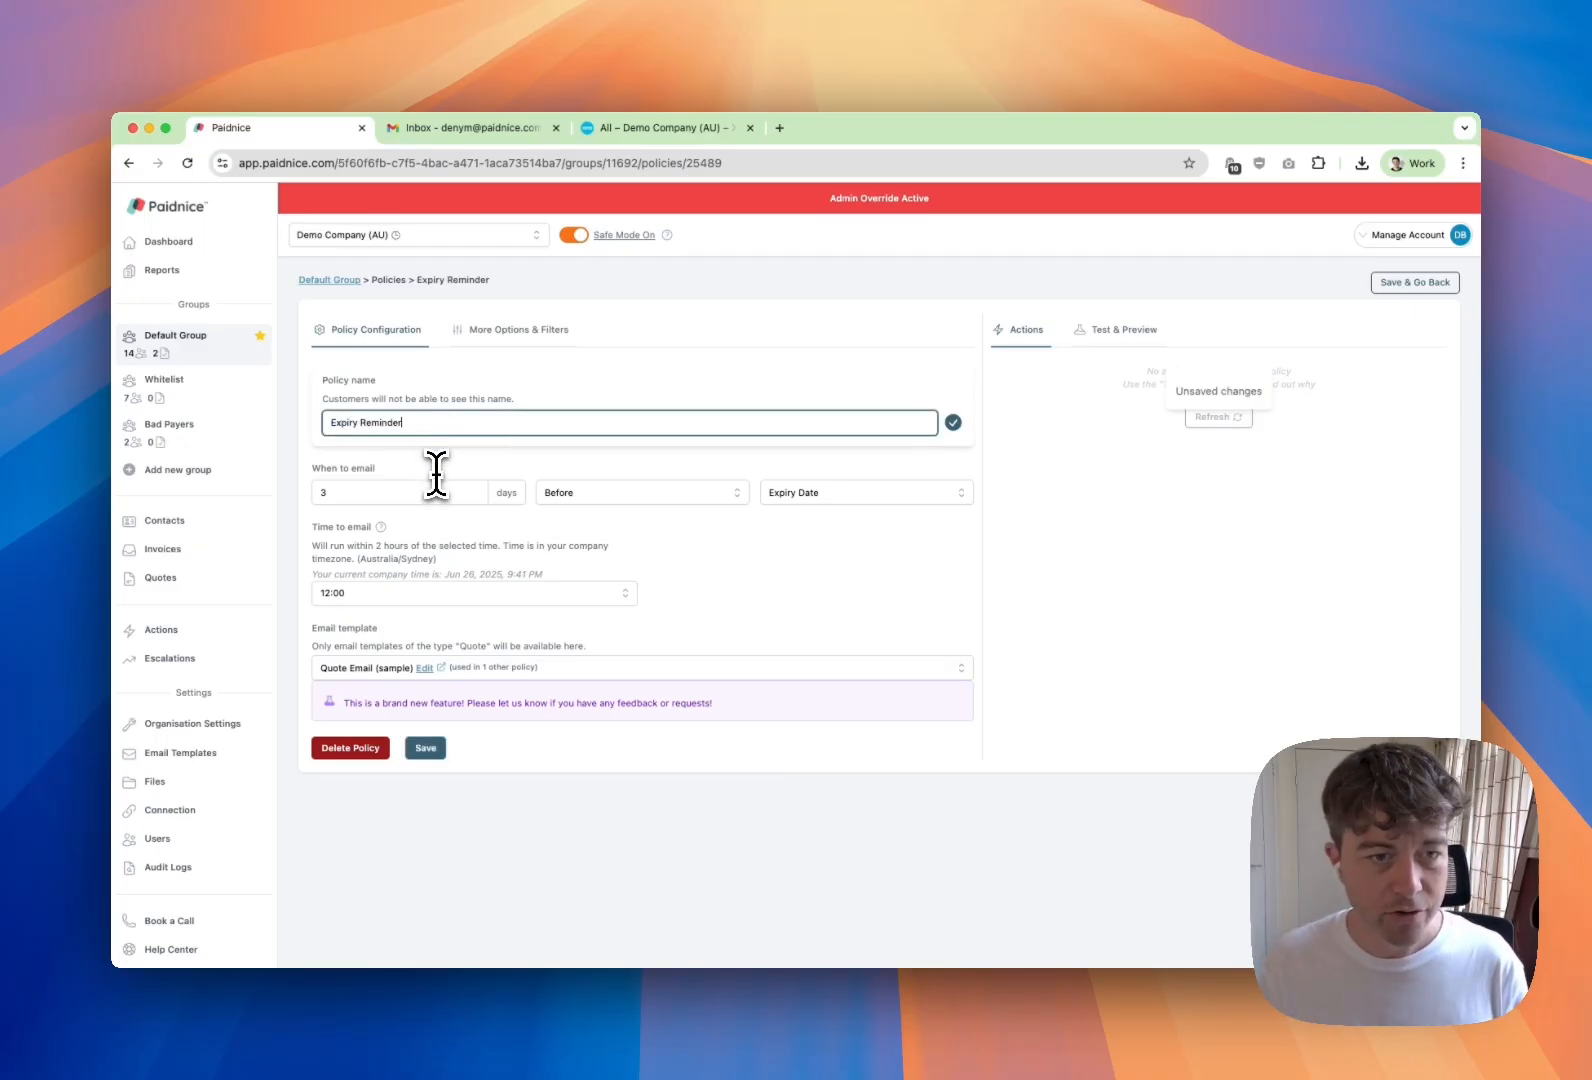
left_click(436, 474)
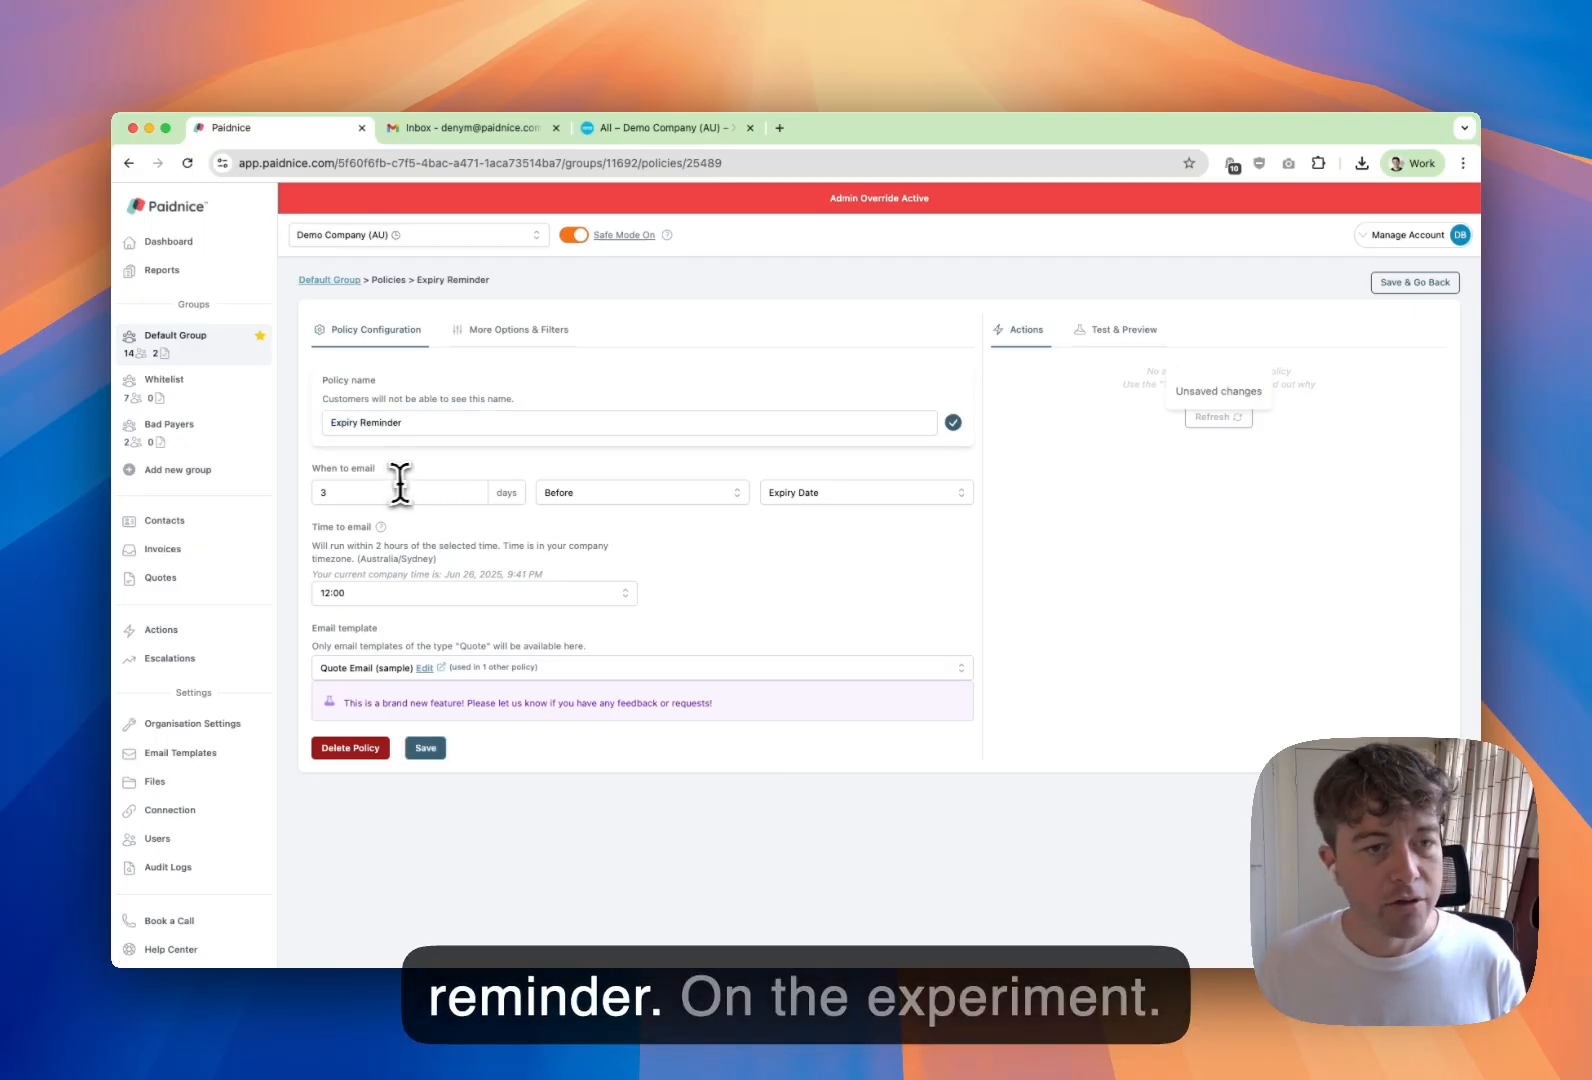
- Set the Expiry Reminder policy to email on the expiry date at 23:00 and save it
left_click(606, 490)
left_click(598, 566)
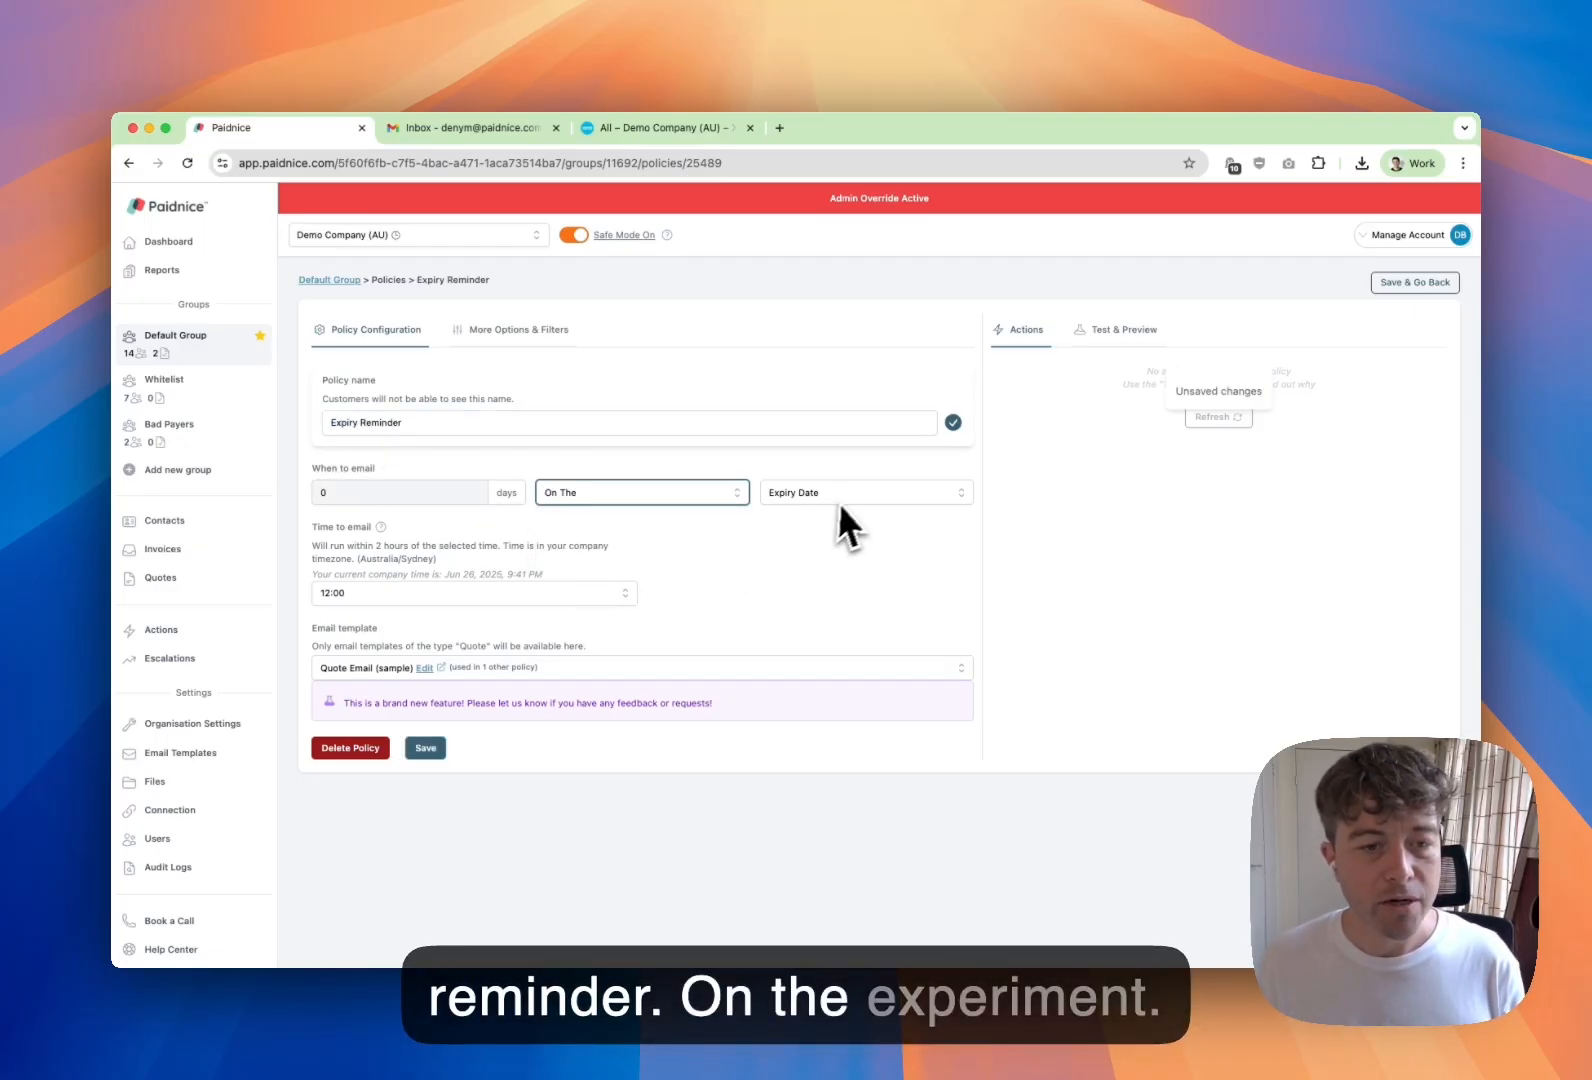
left_click(482, 595)
left_click(419, 753)
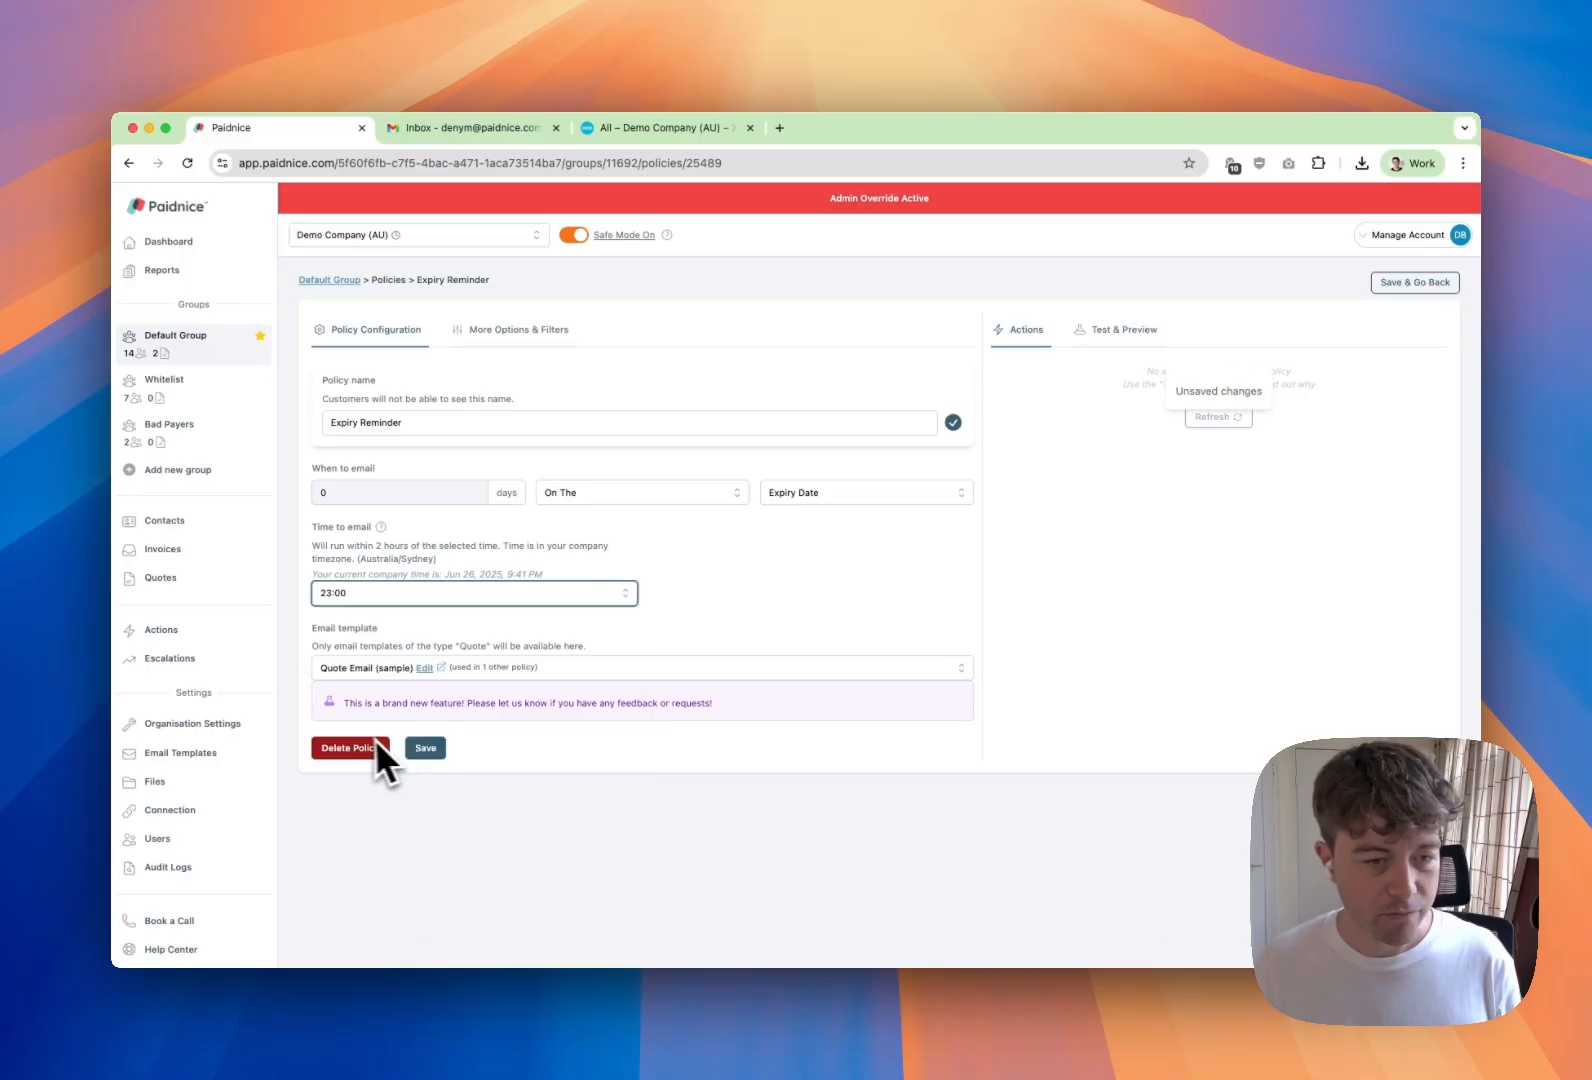
left_click(426, 750)
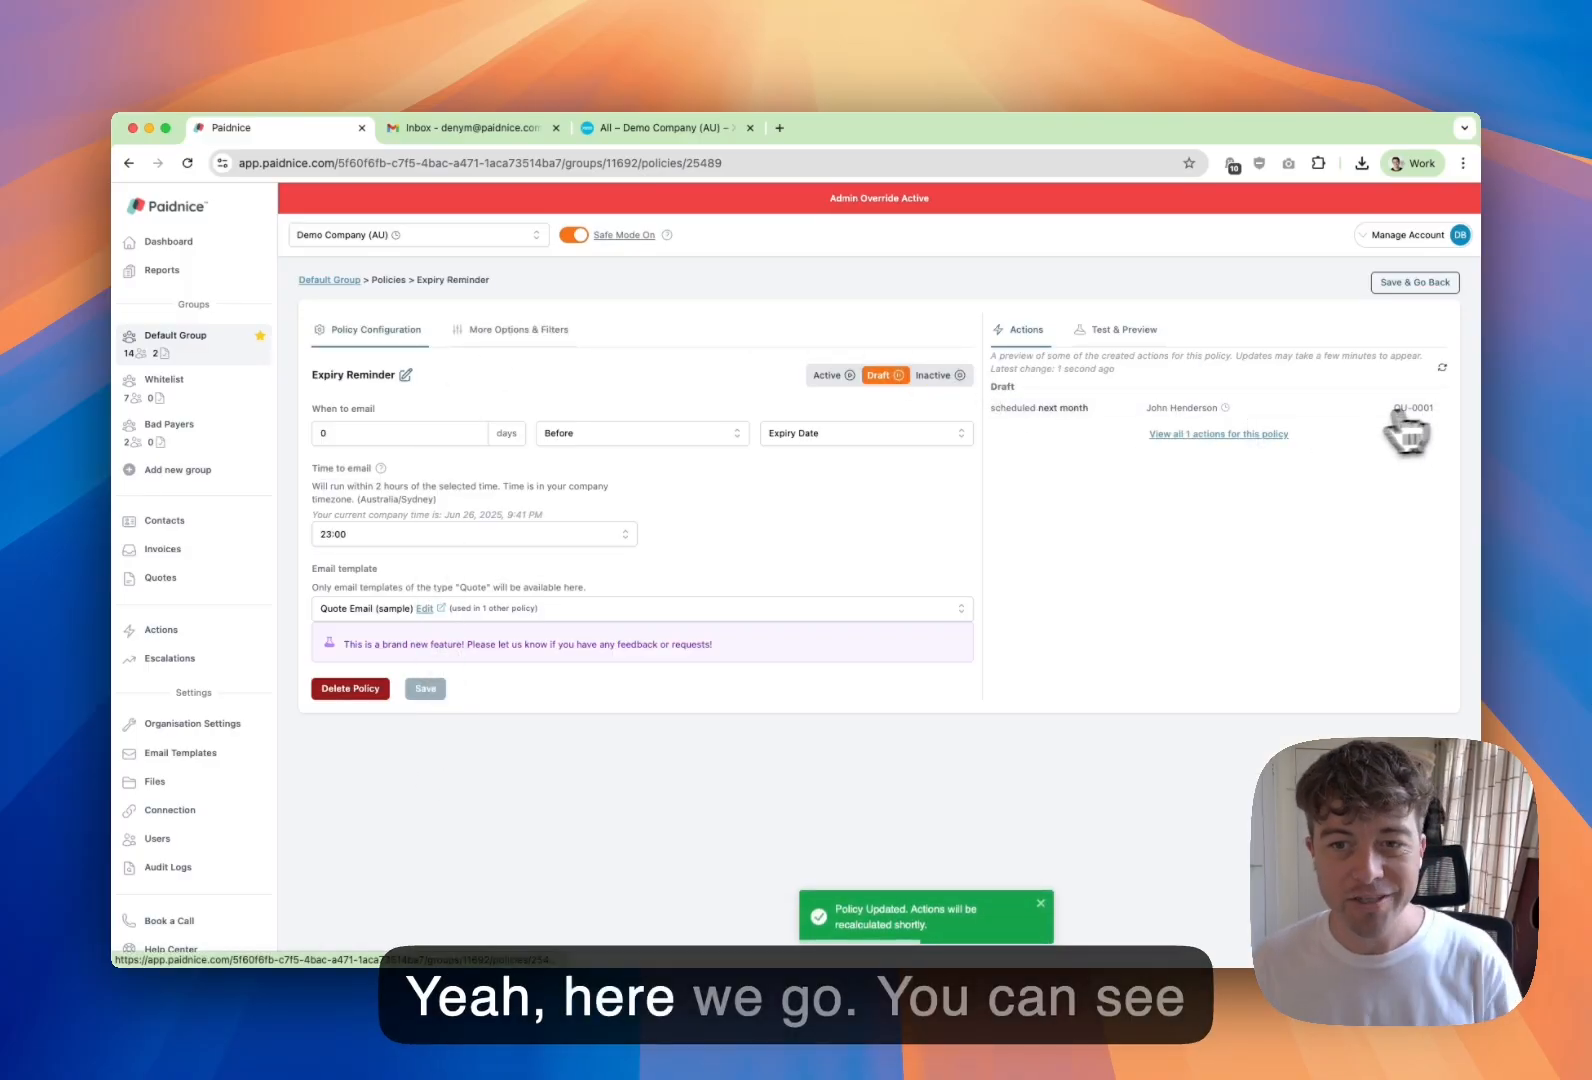
- Check the new policy's scheduled action, list the Default Group's draft actions and open the Expiry Reminder action's details
mouse_move(1074, 414)
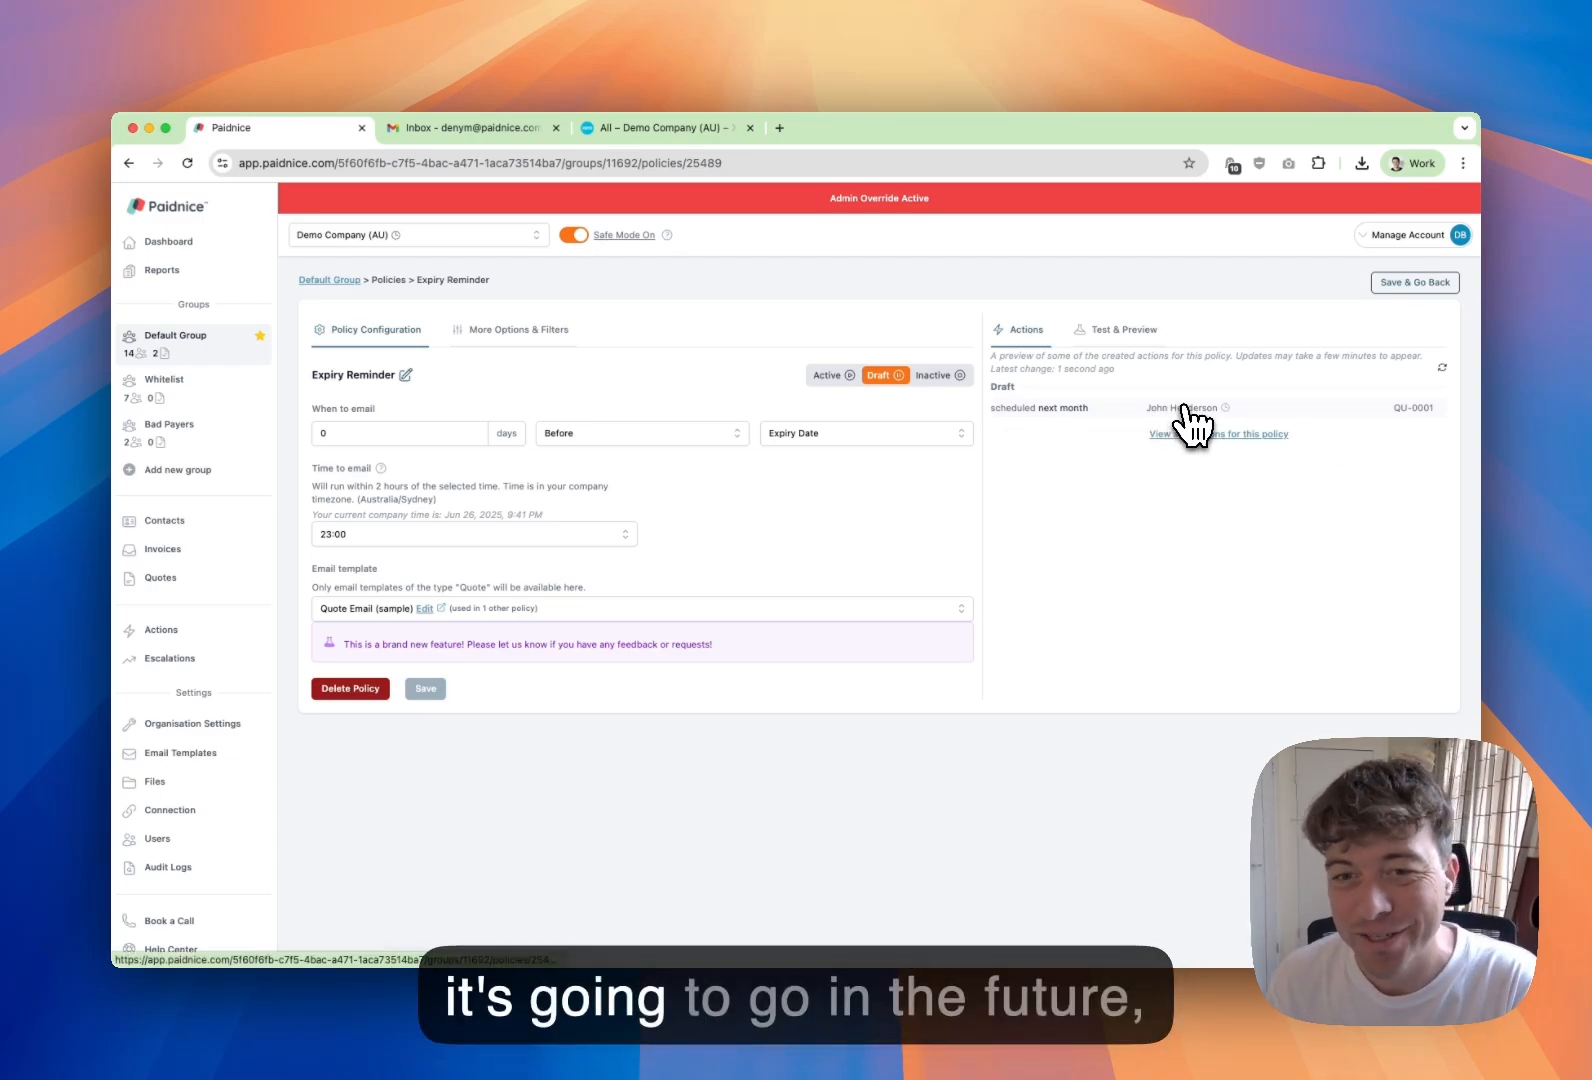
left_click(324, 281)
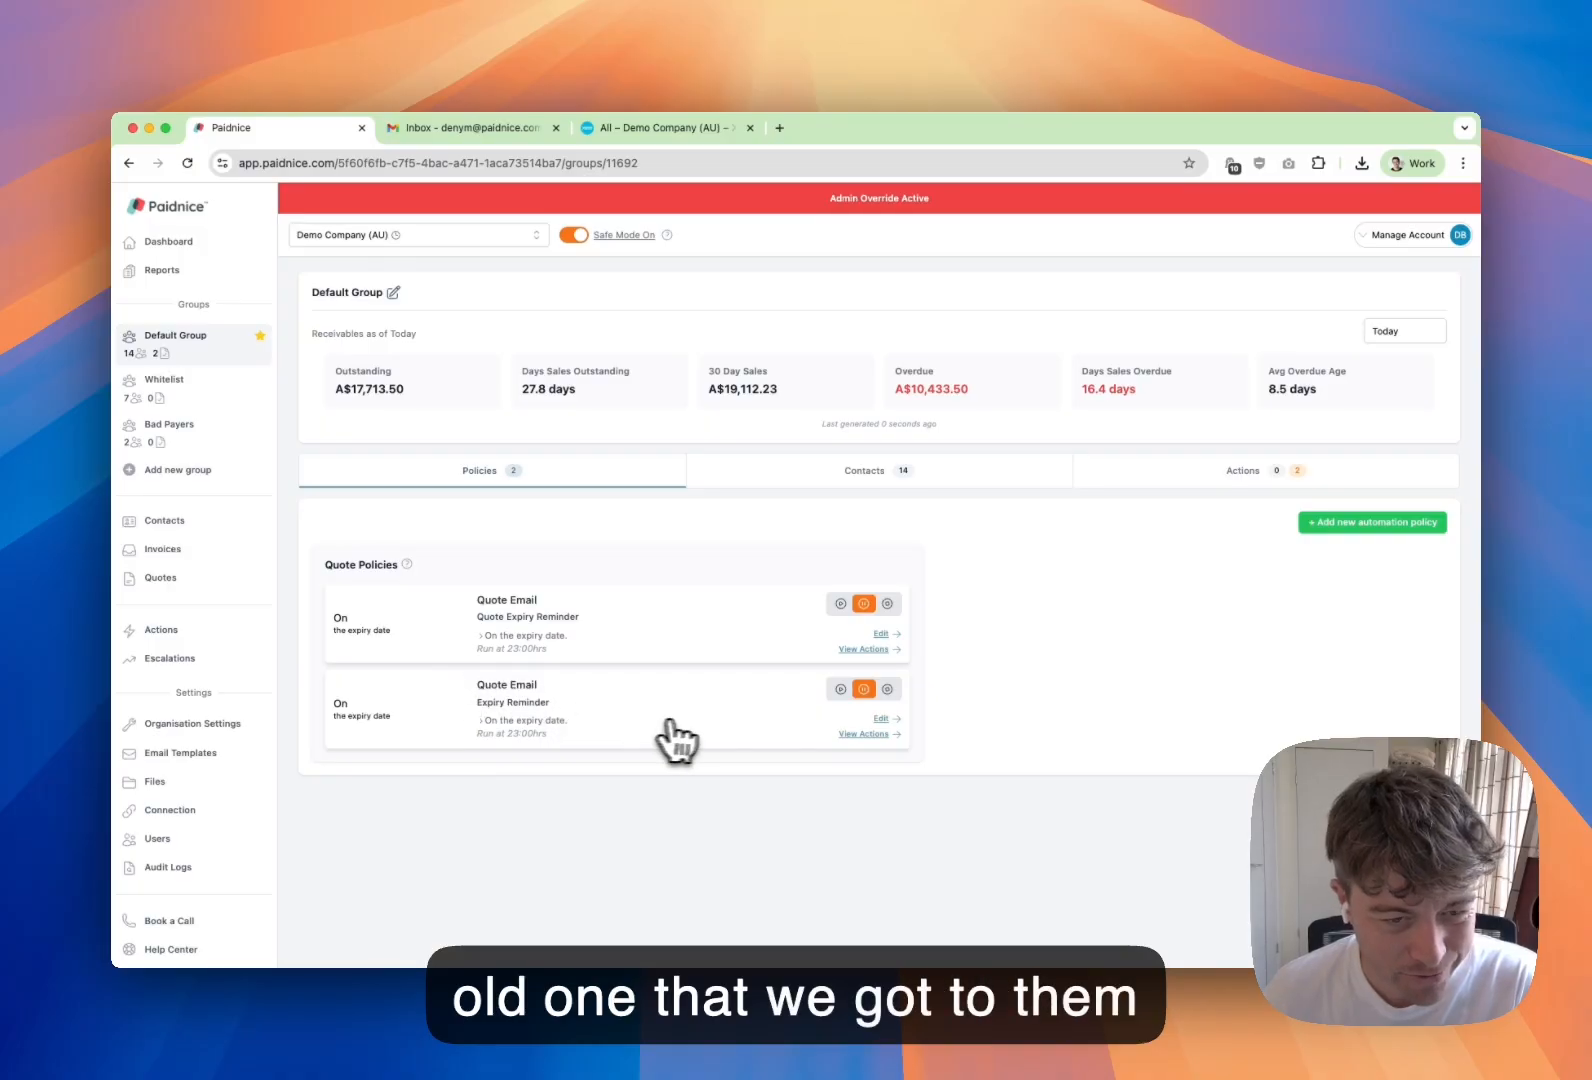
left_click(1172, 476)
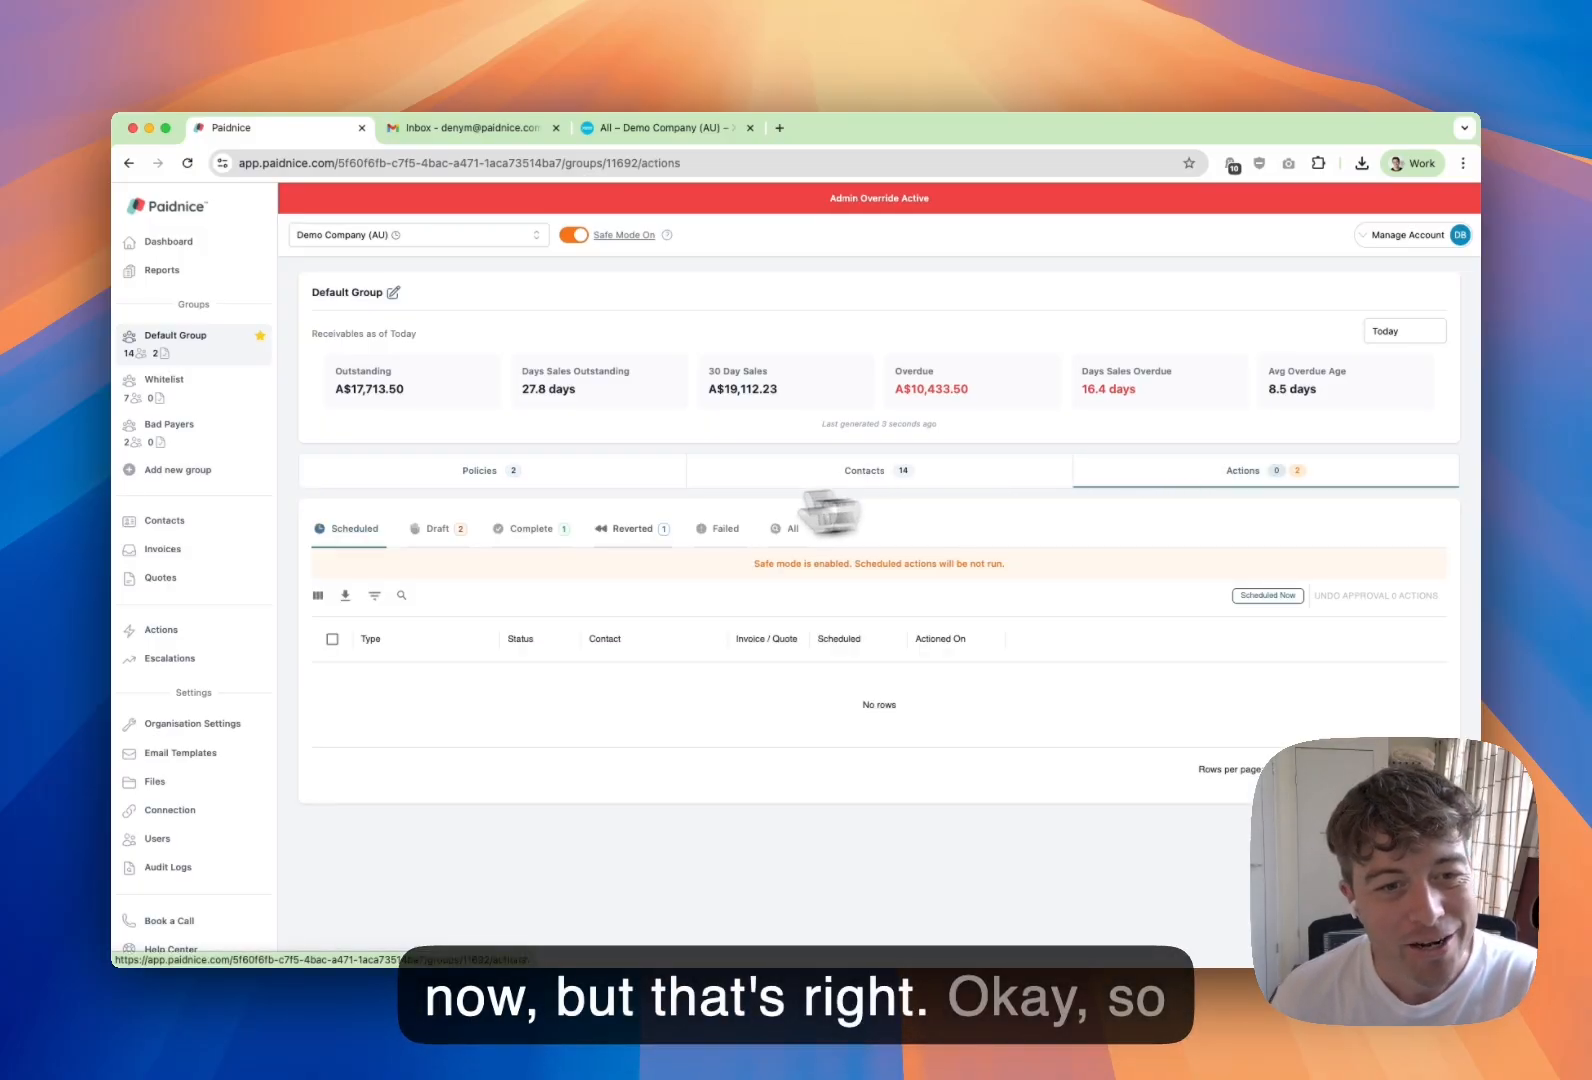
left_click(459, 543)
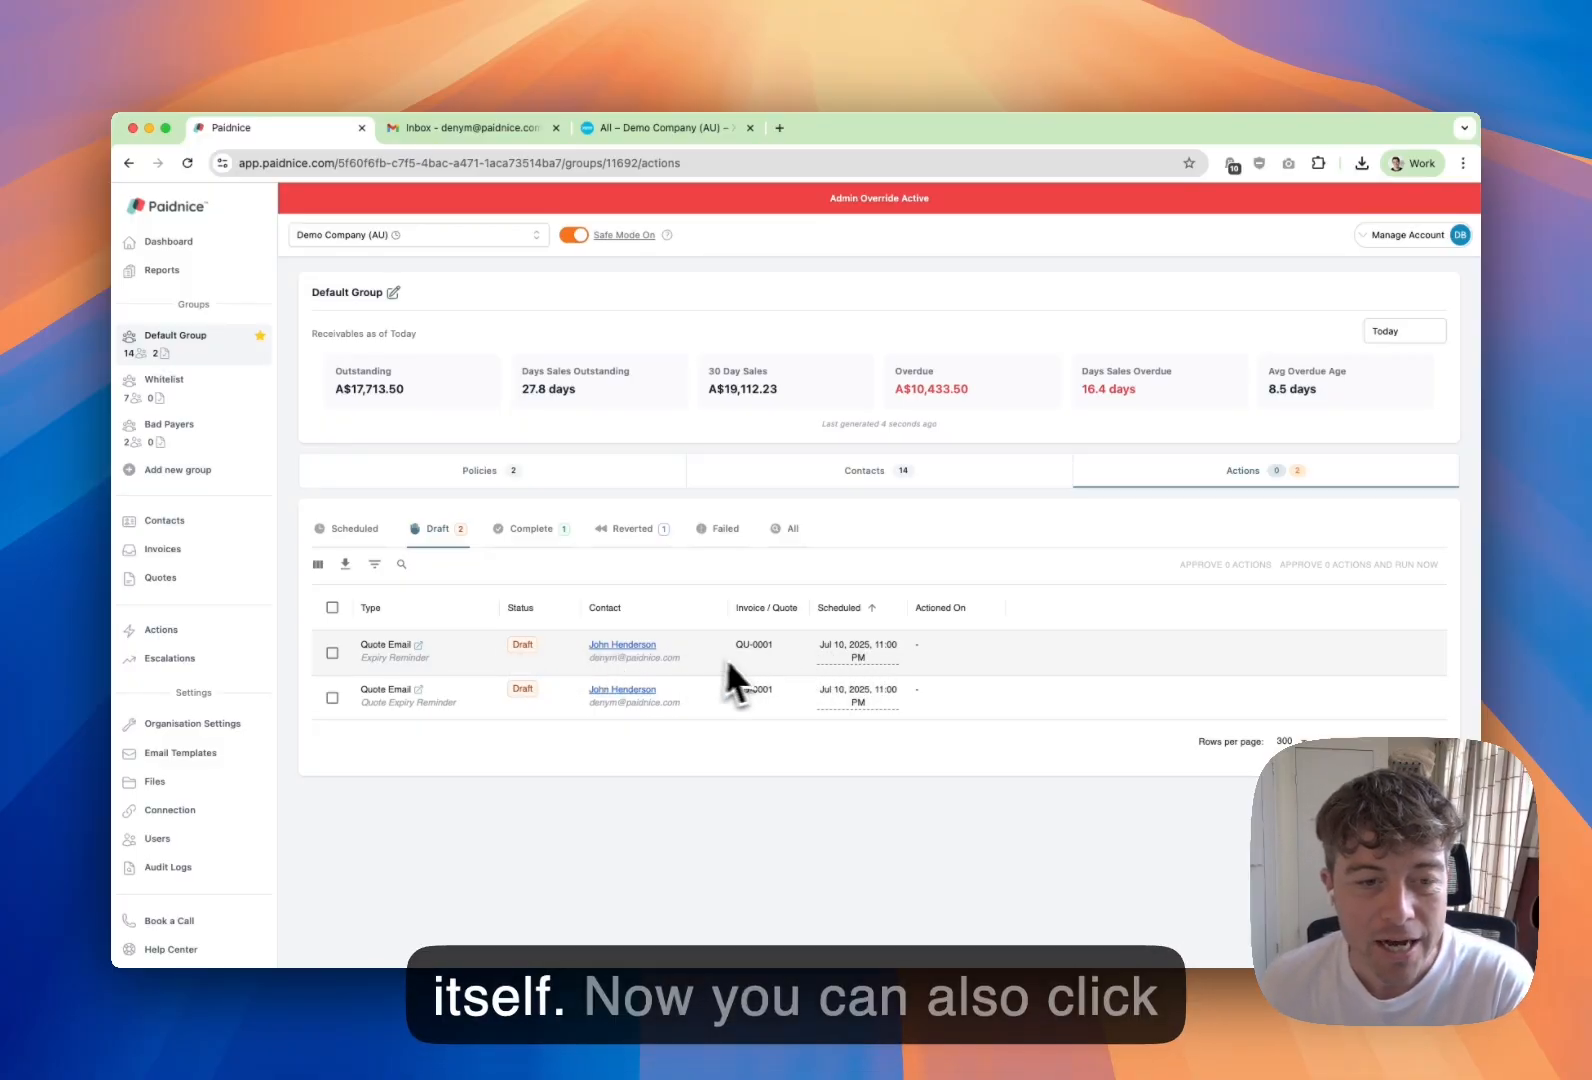
left_click(492, 658)
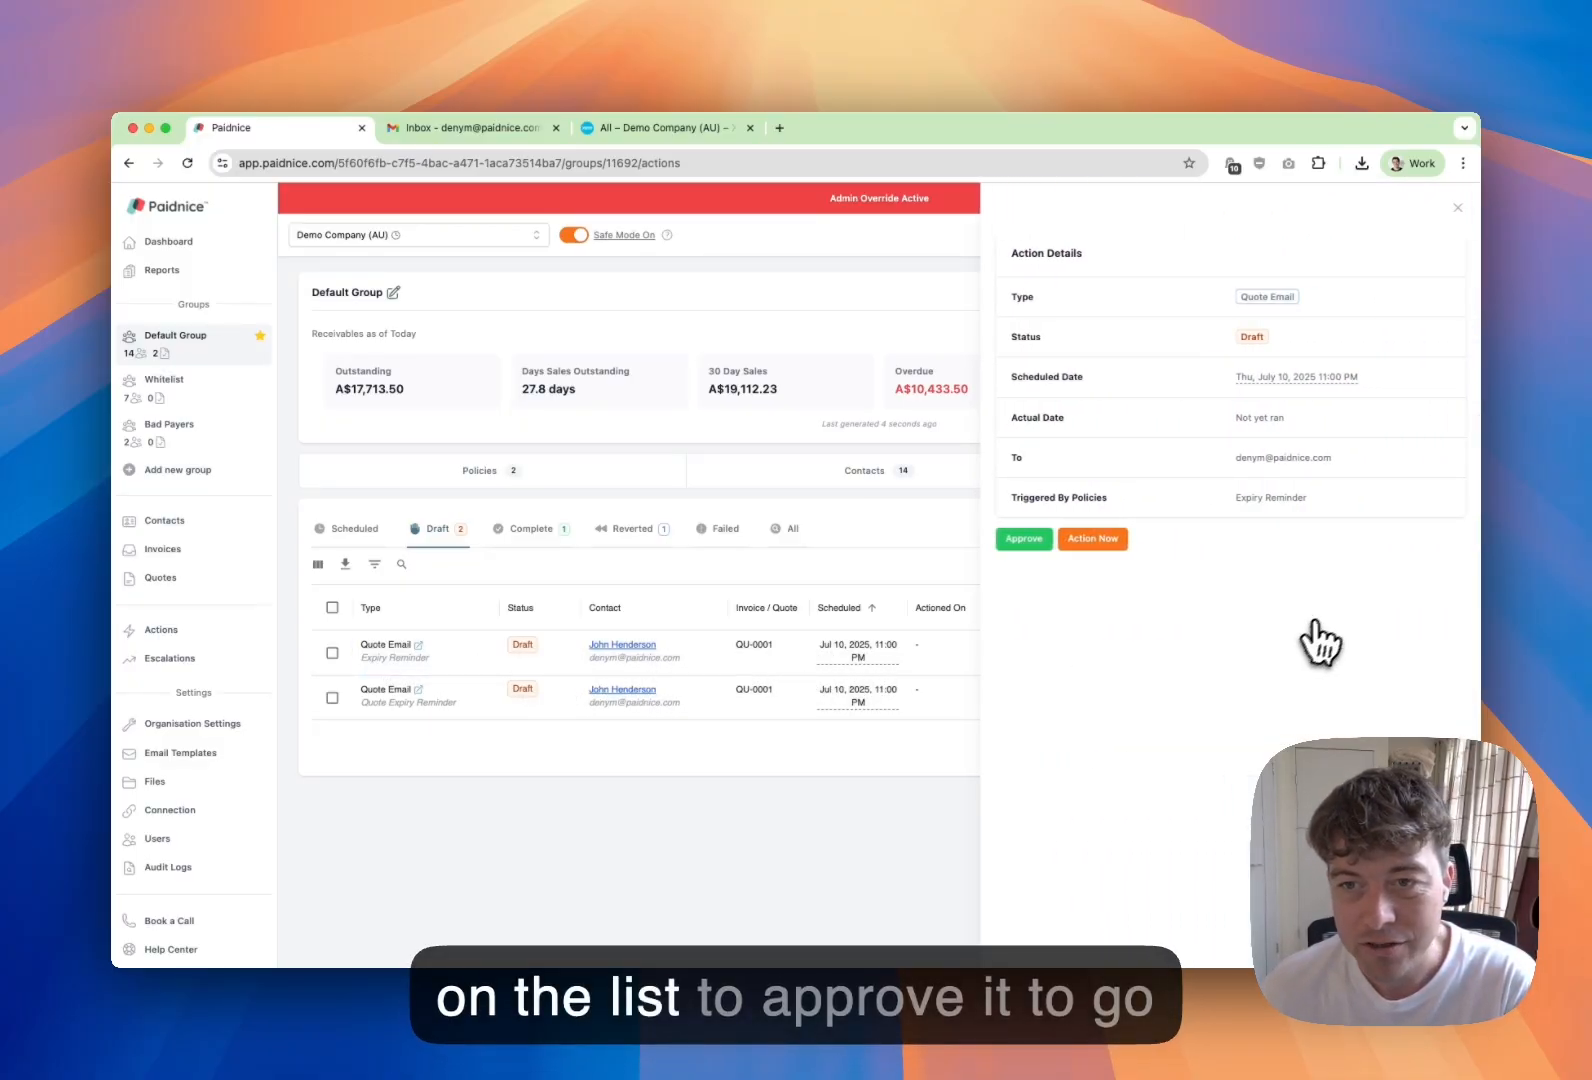
- Close the action details, turn the Quote Expiry Reminder policy fully on, and select the Expiry Reminder action among the group's drafts
left_click(876, 518)
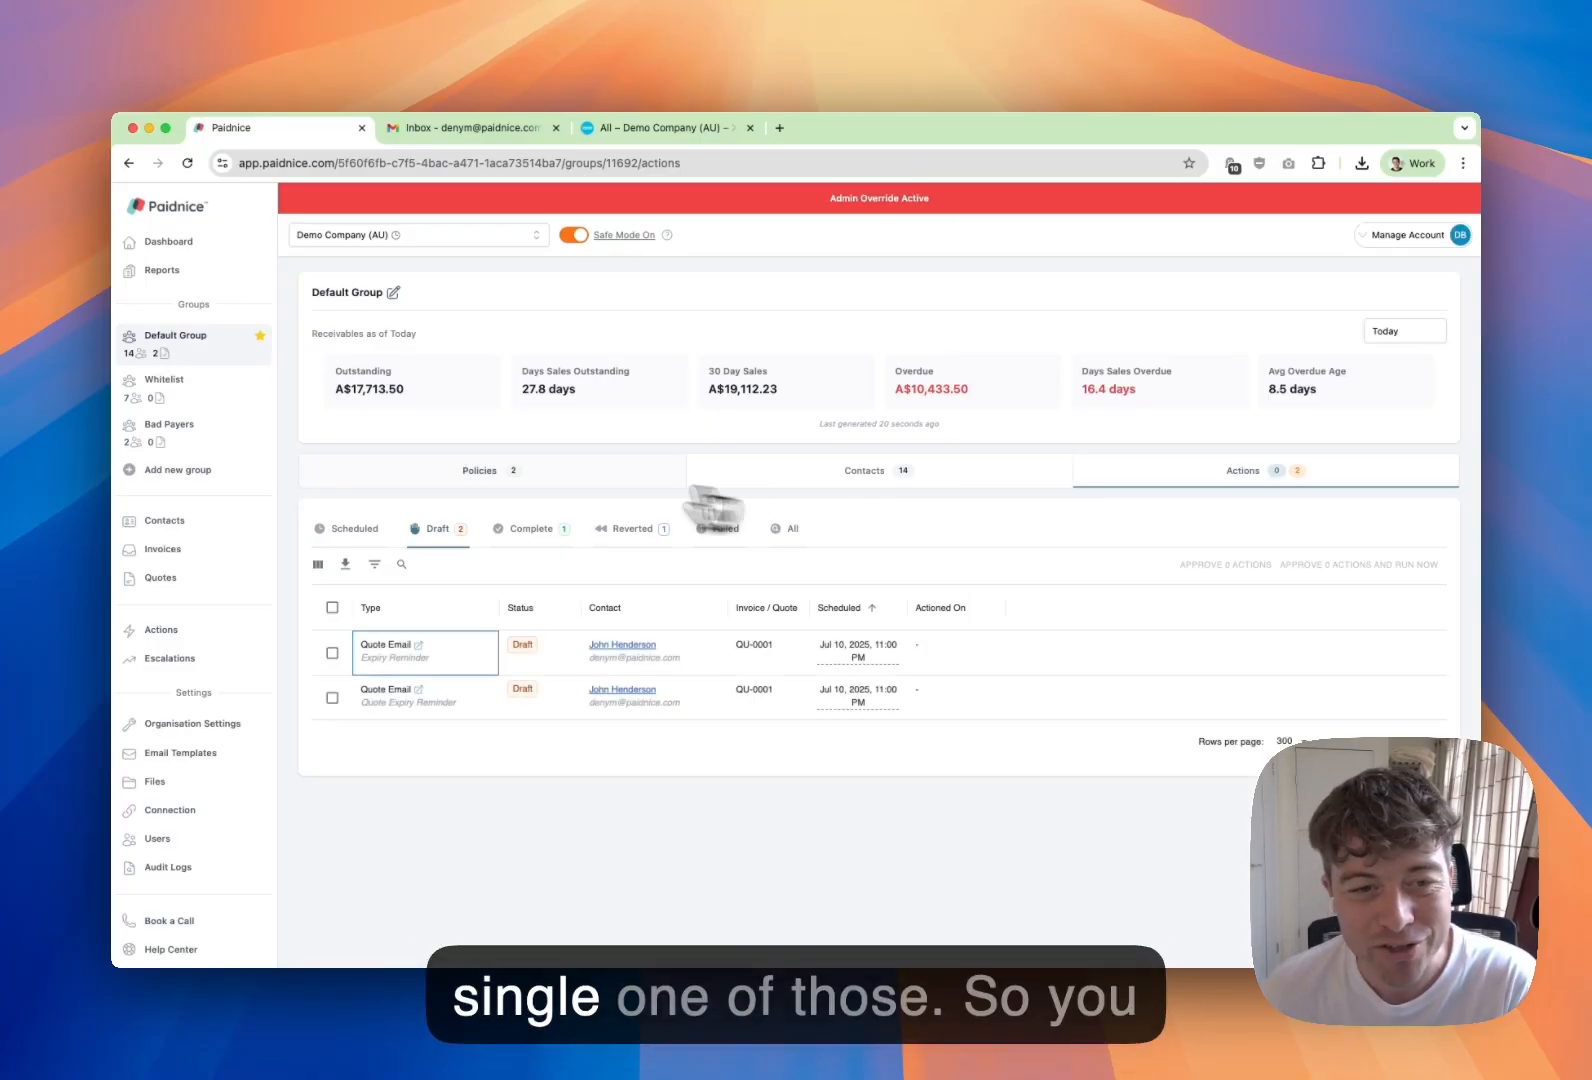
left_click(545, 468)
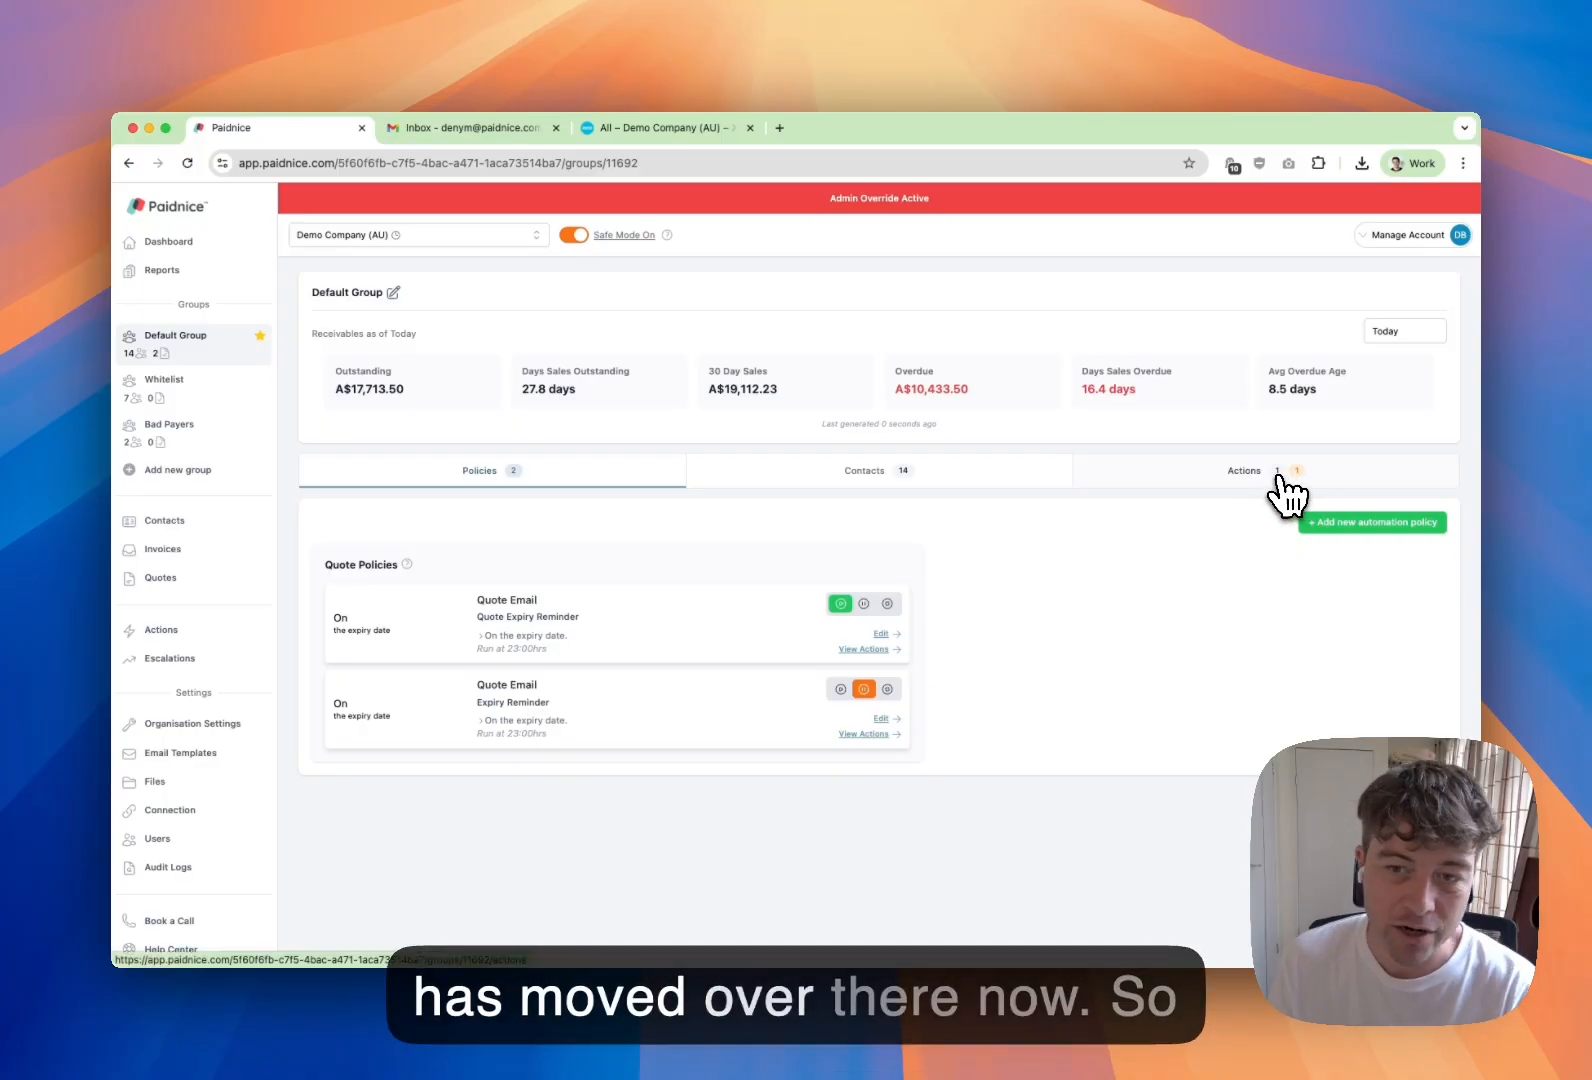
left_click(1287, 478)
left_click(426, 533)
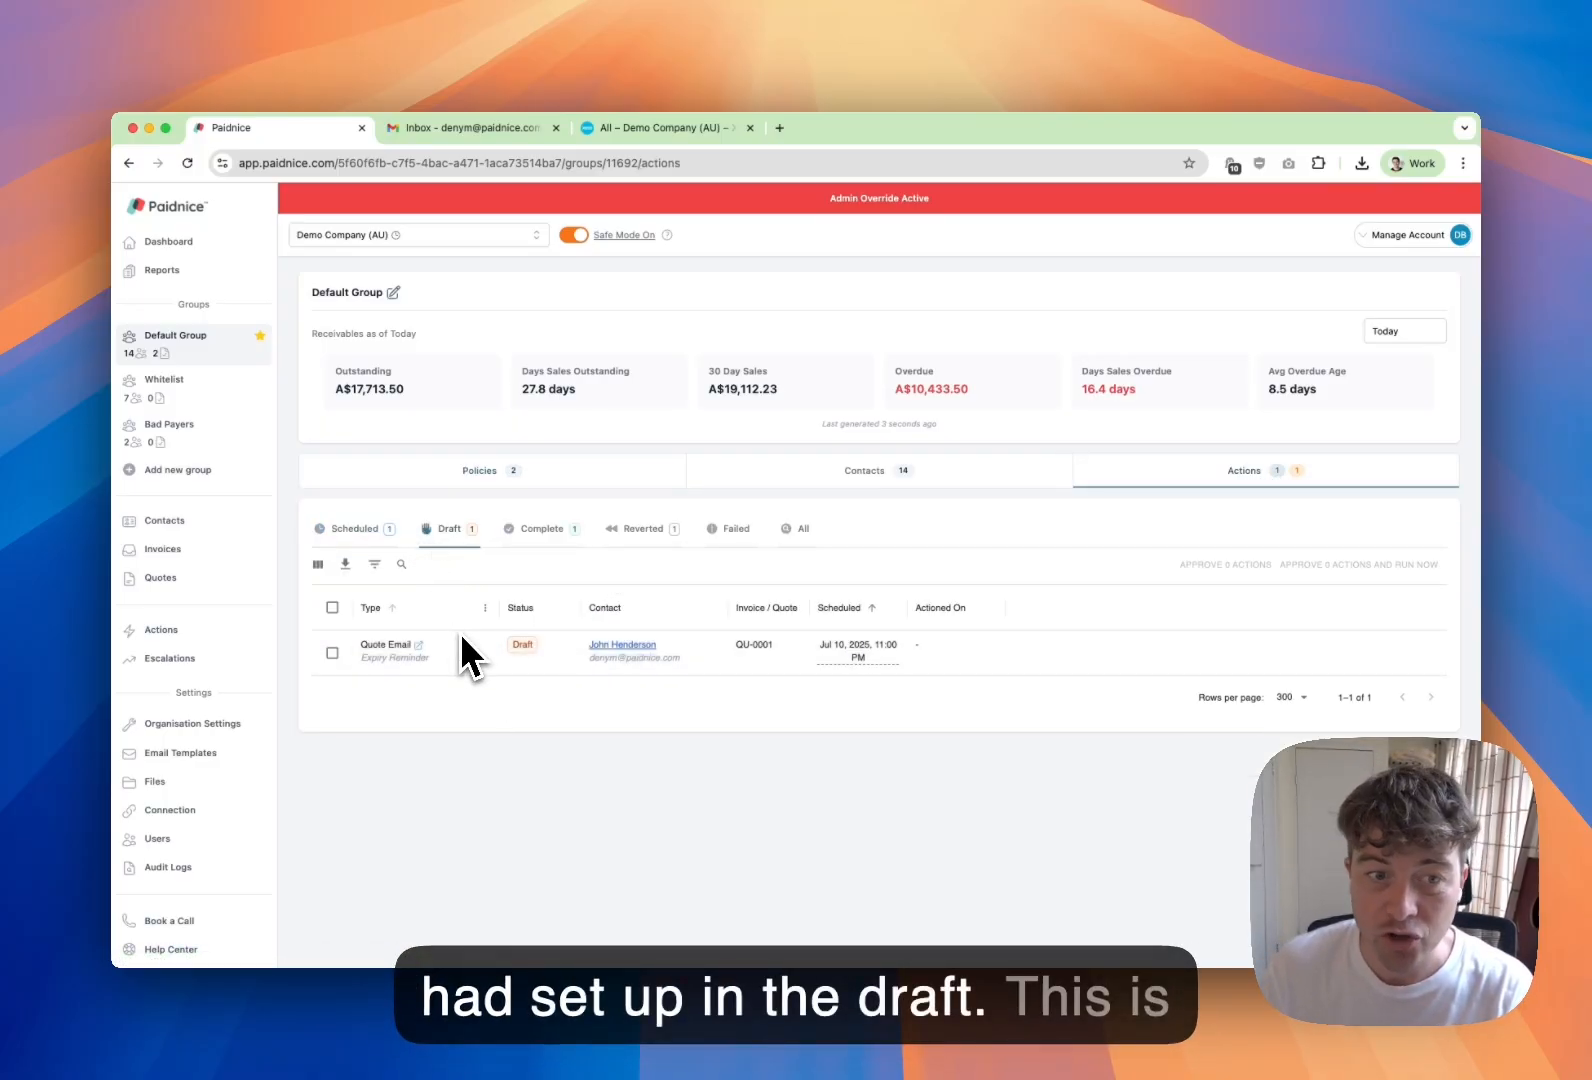
left_click(332, 652)
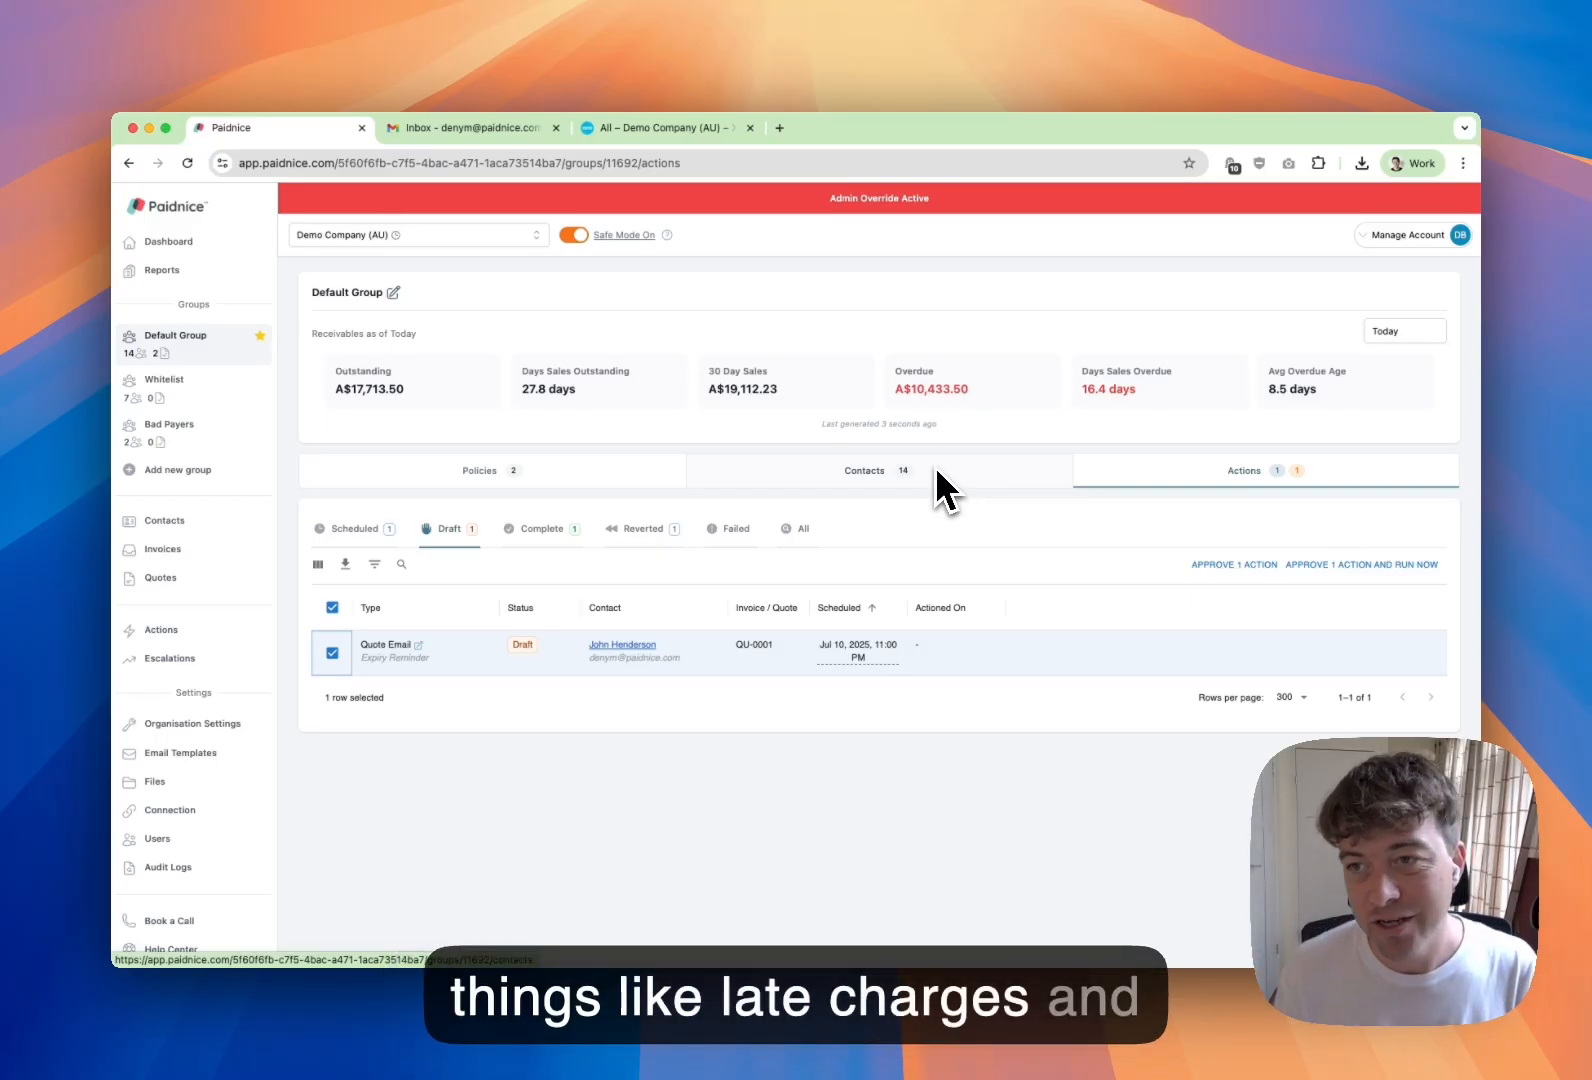
- Process the scheduled Quote Expiry Reminder action immediately and review its delivery details among the completed actions
left_click(350, 530)
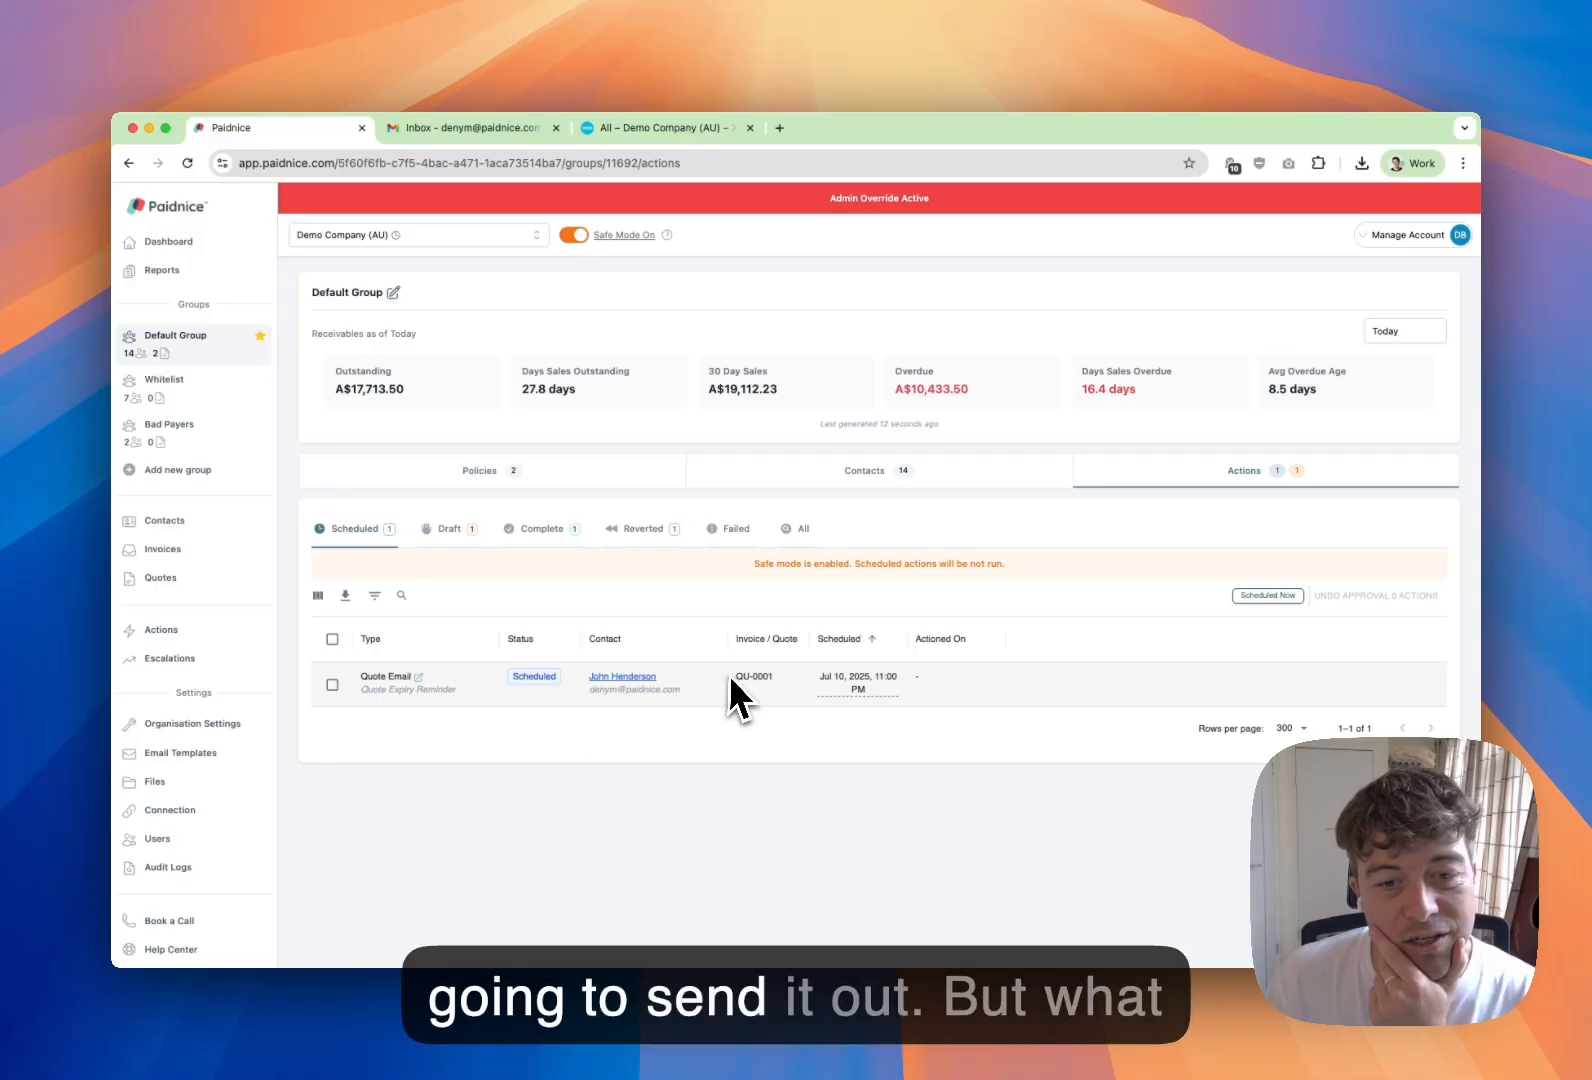
left_click(473, 697)
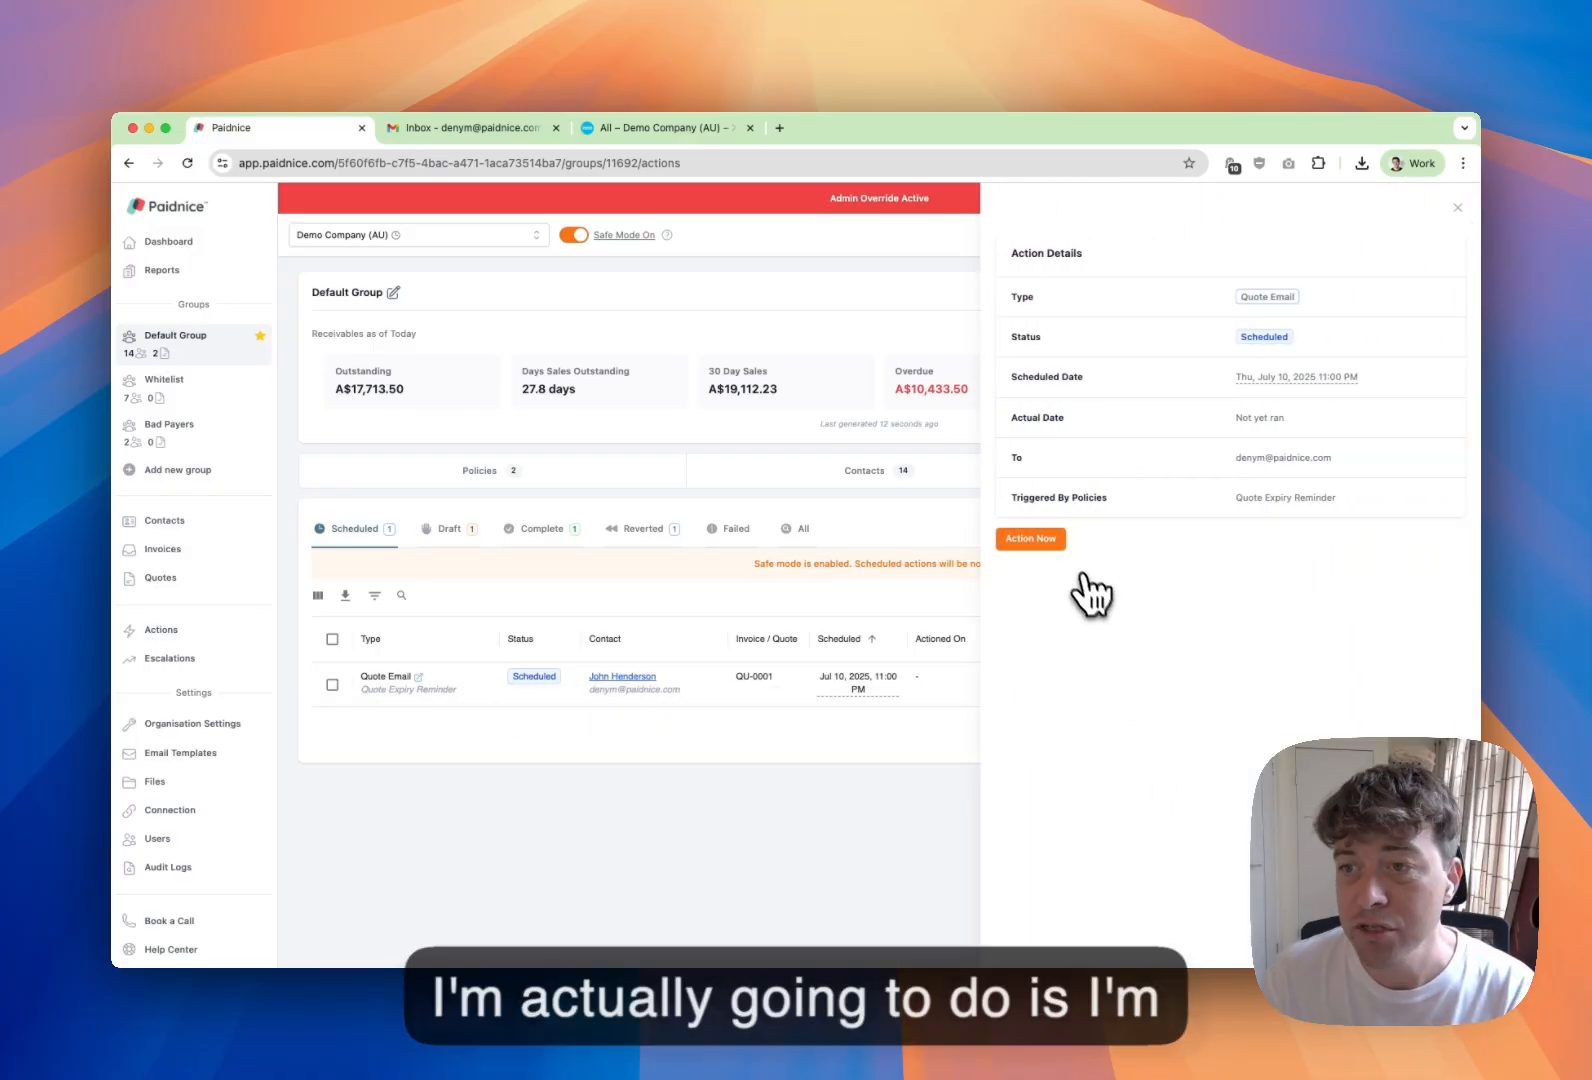
left_click(1031, 543)
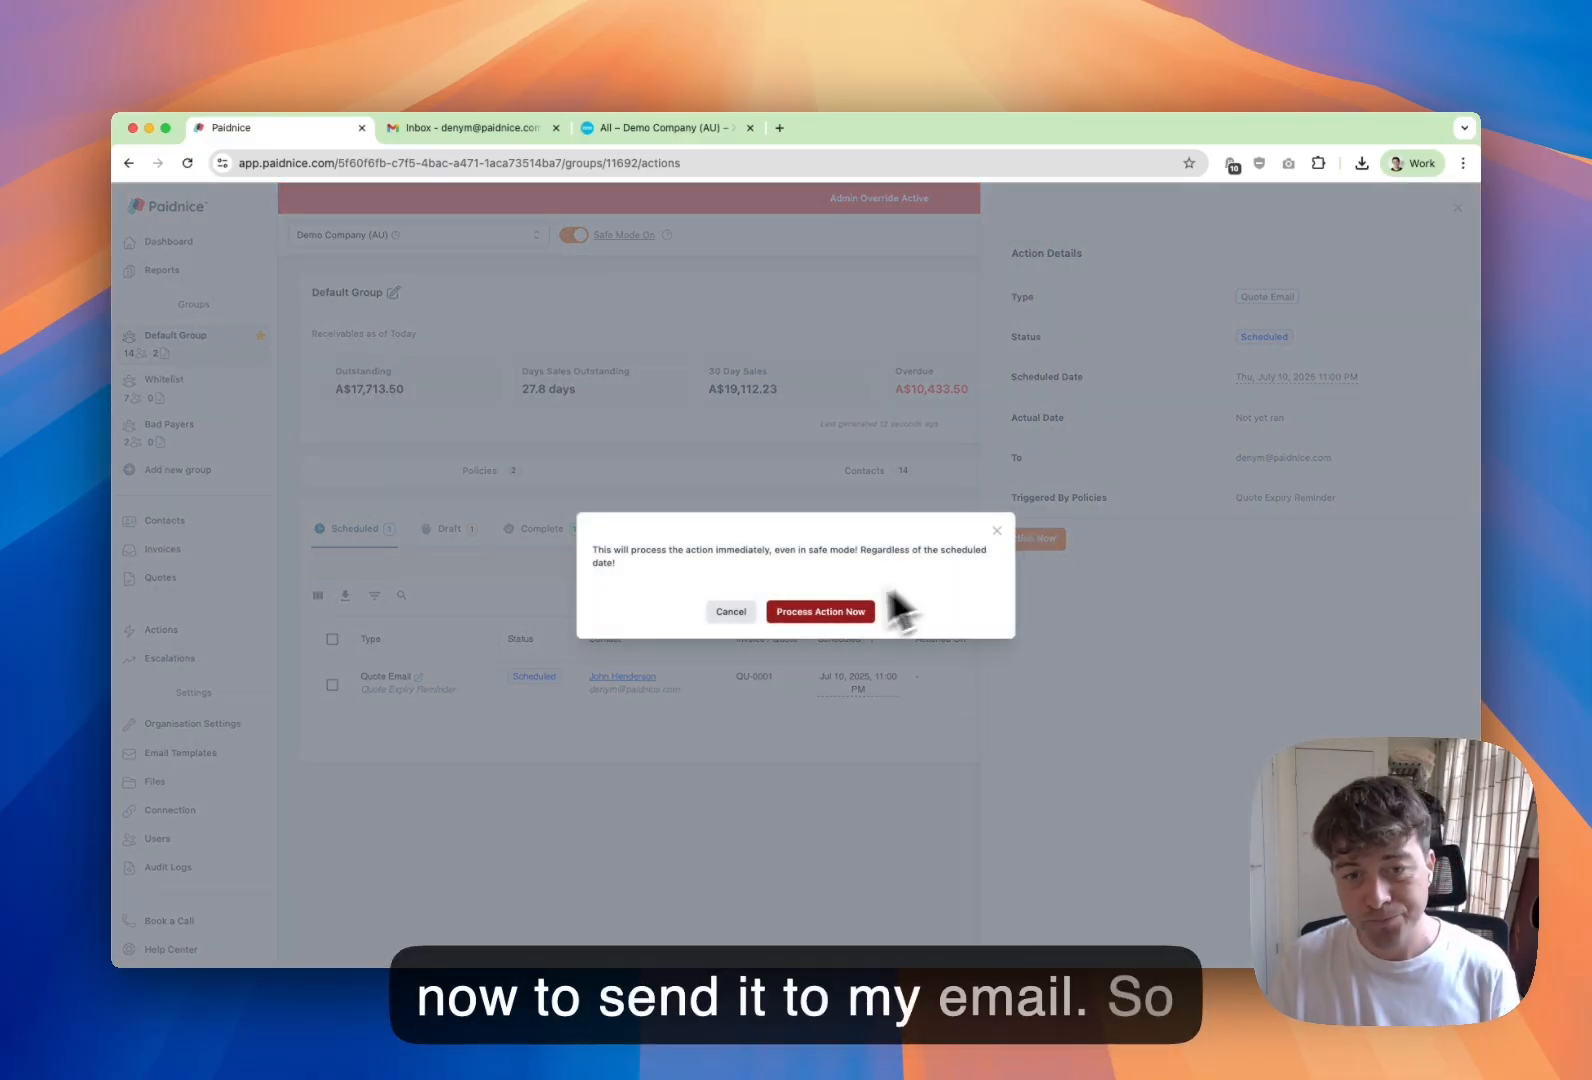
left_click(829, 611)
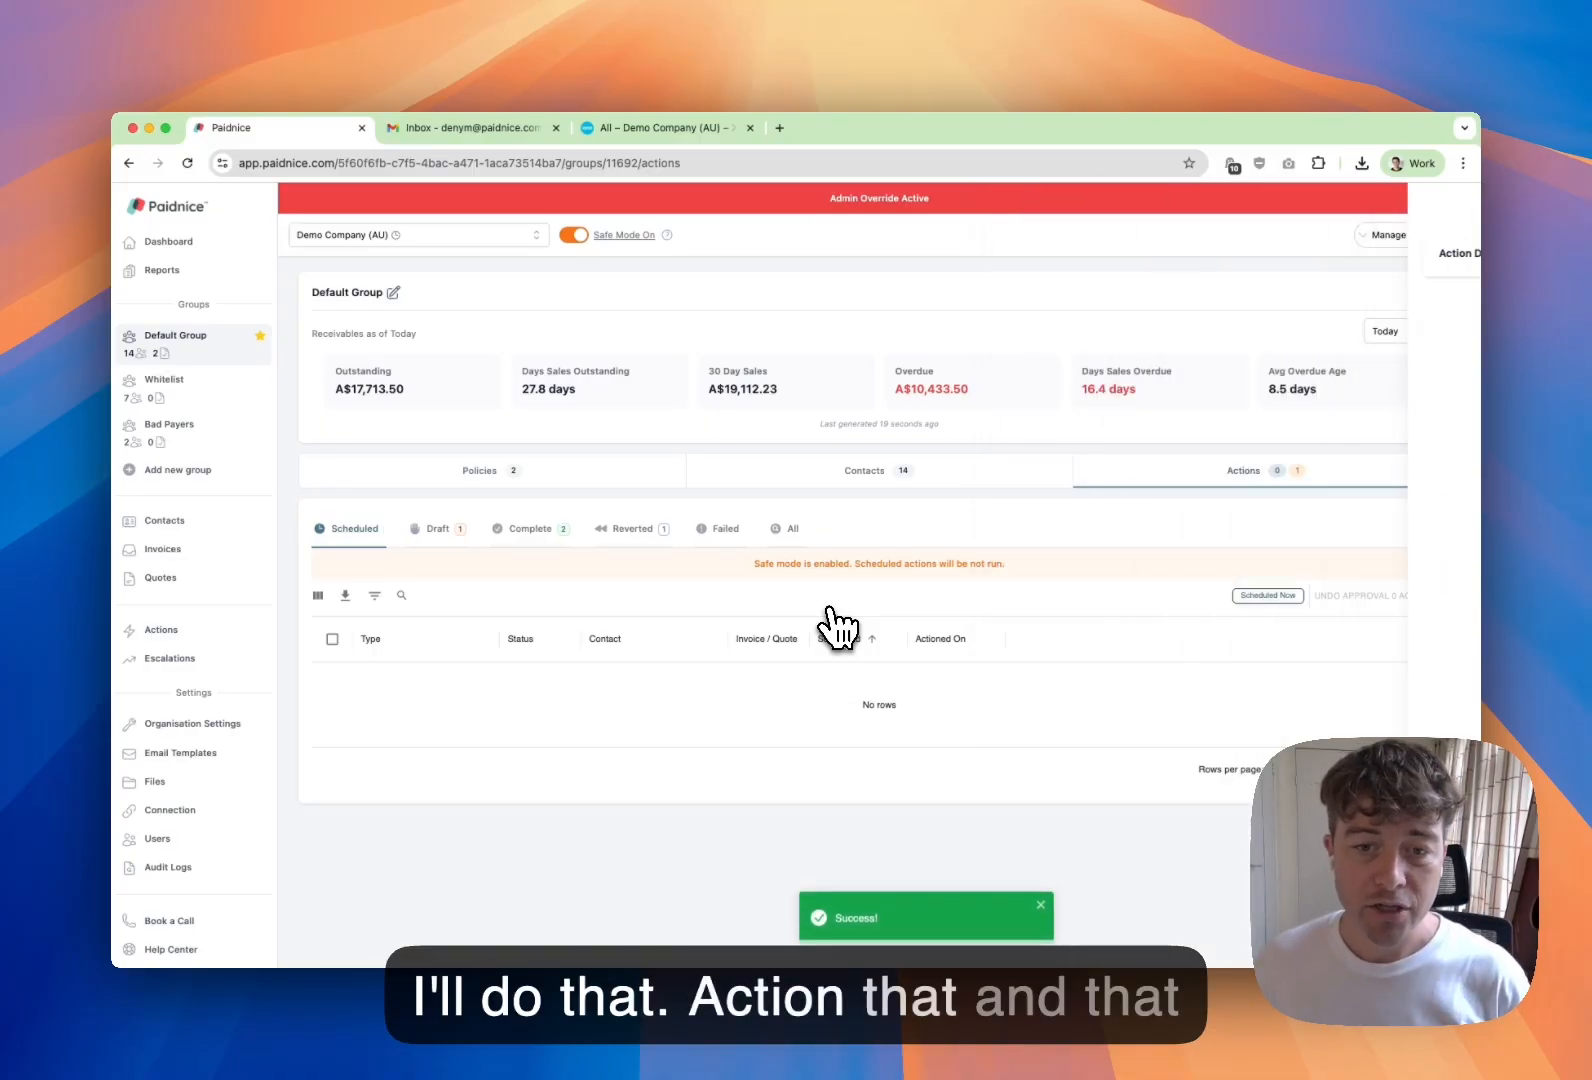
left_click(535, 530)
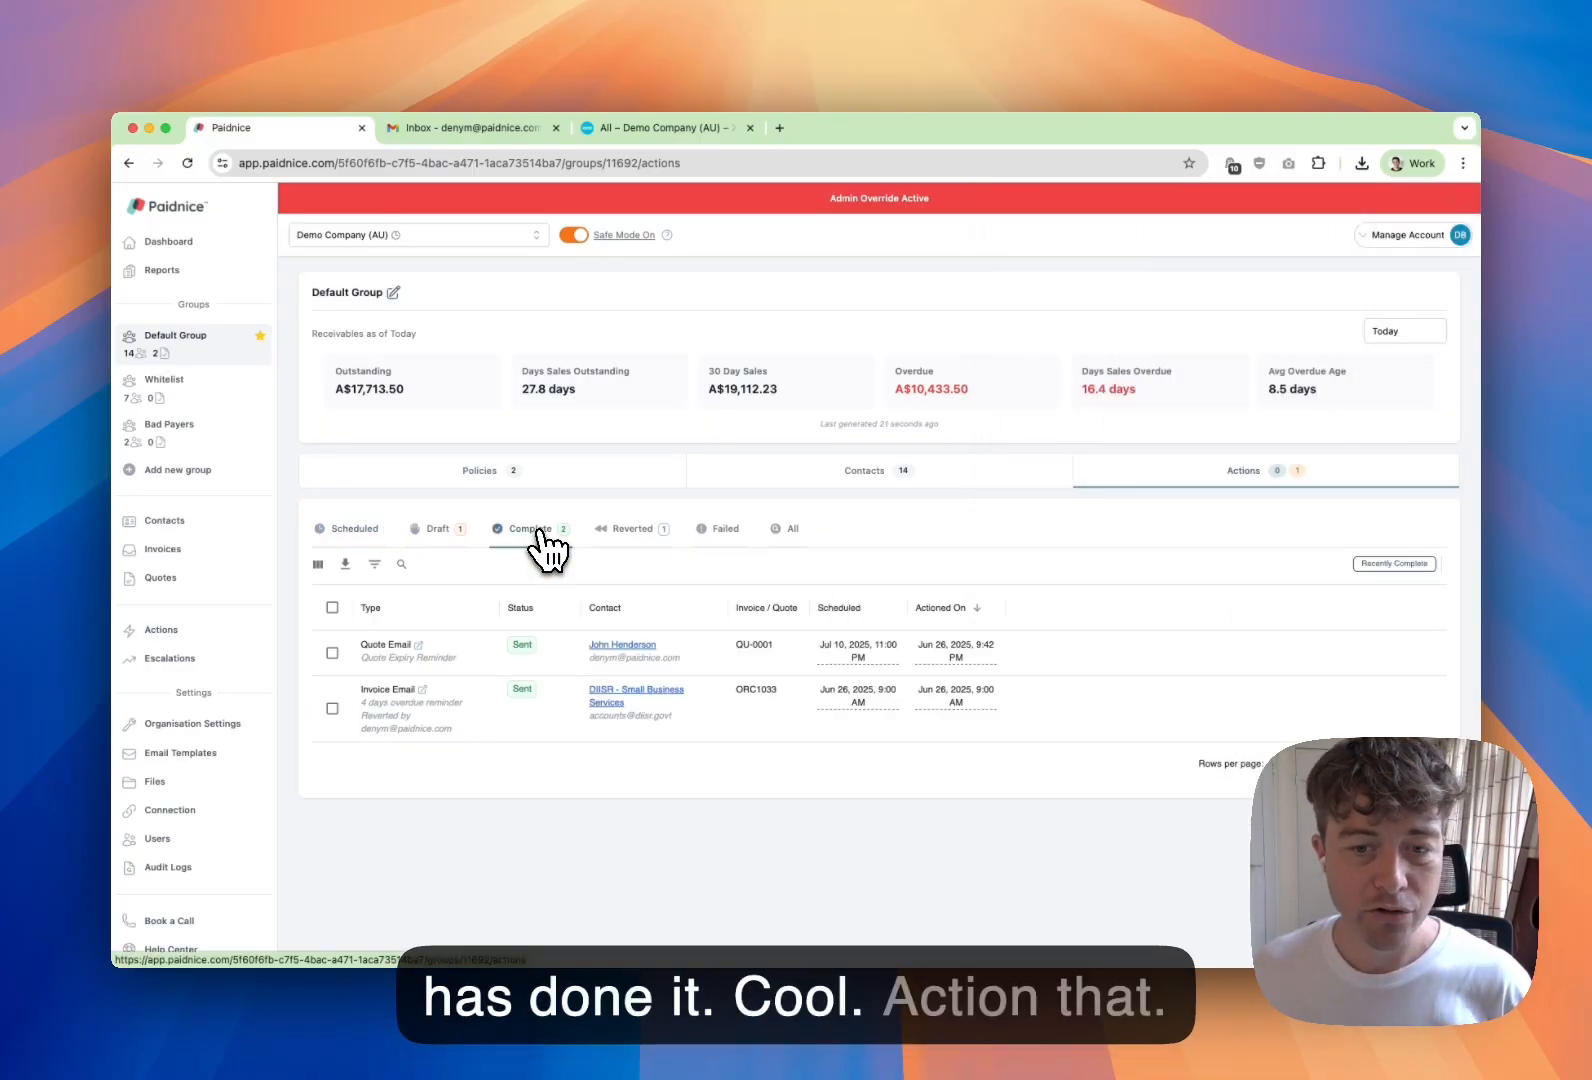
left_click(481, 666)
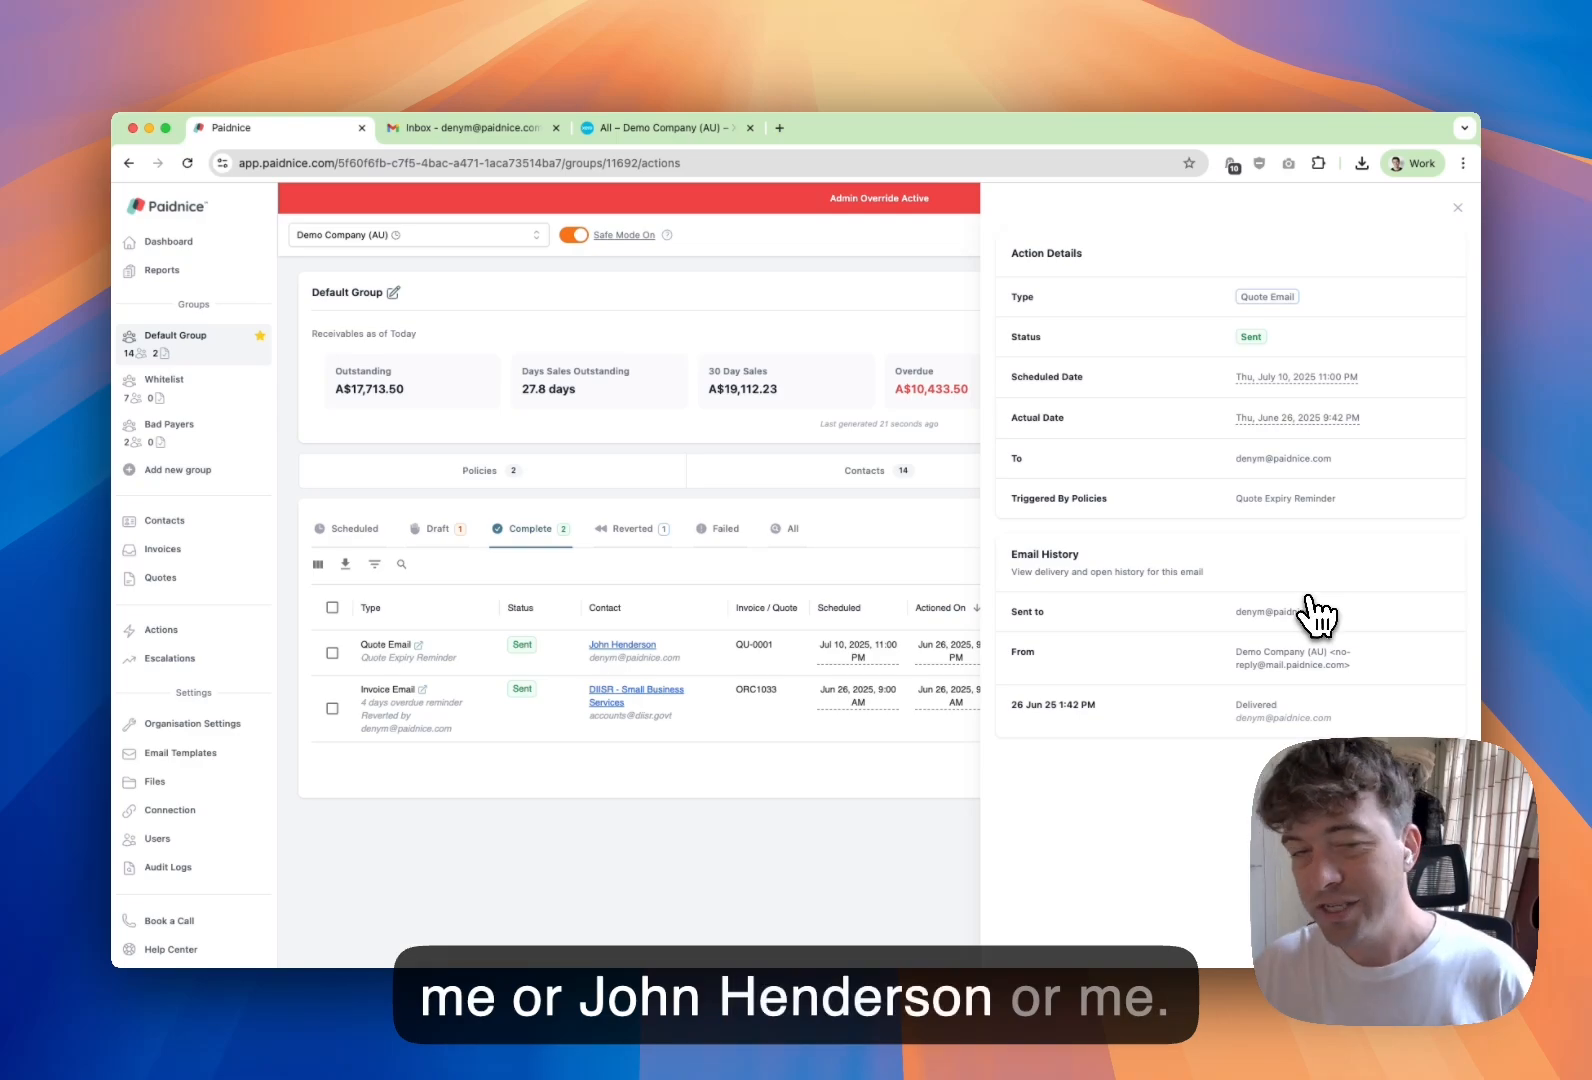
- Switch to Gmail, open the quote expiry email from Demo Company (AU), and accept the quote through its customer portal link
left_click(417, 125)
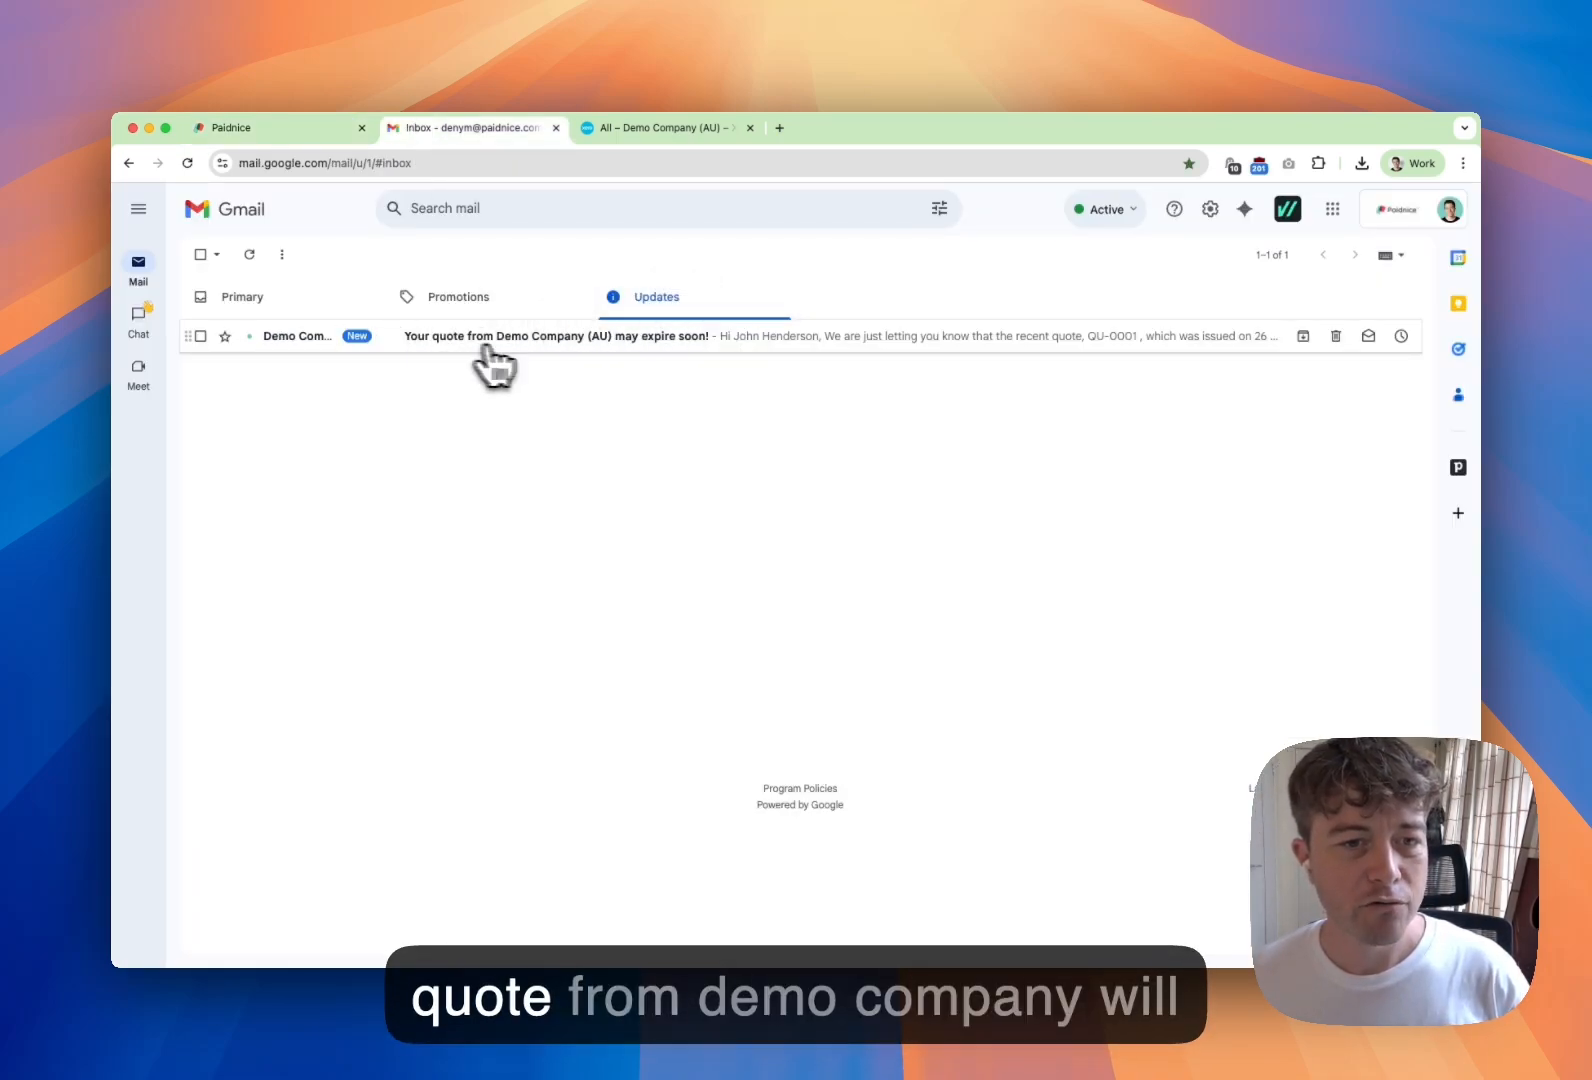
left_click(692, 338)
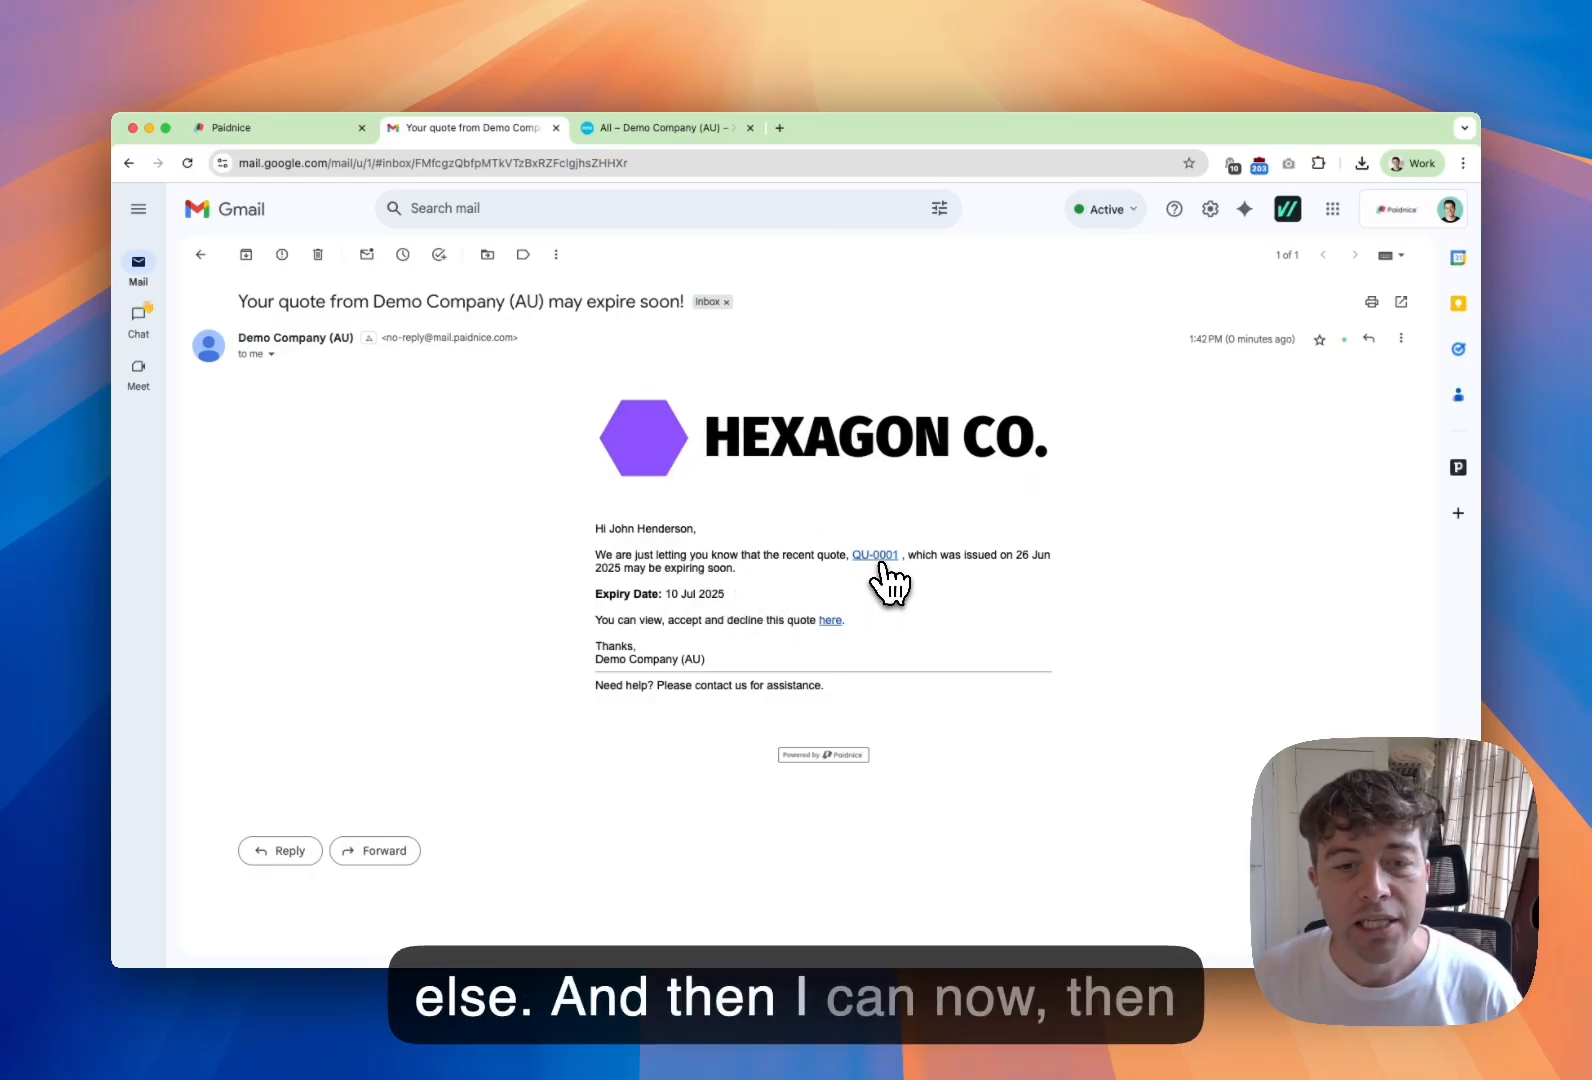
left_click(829, 622)
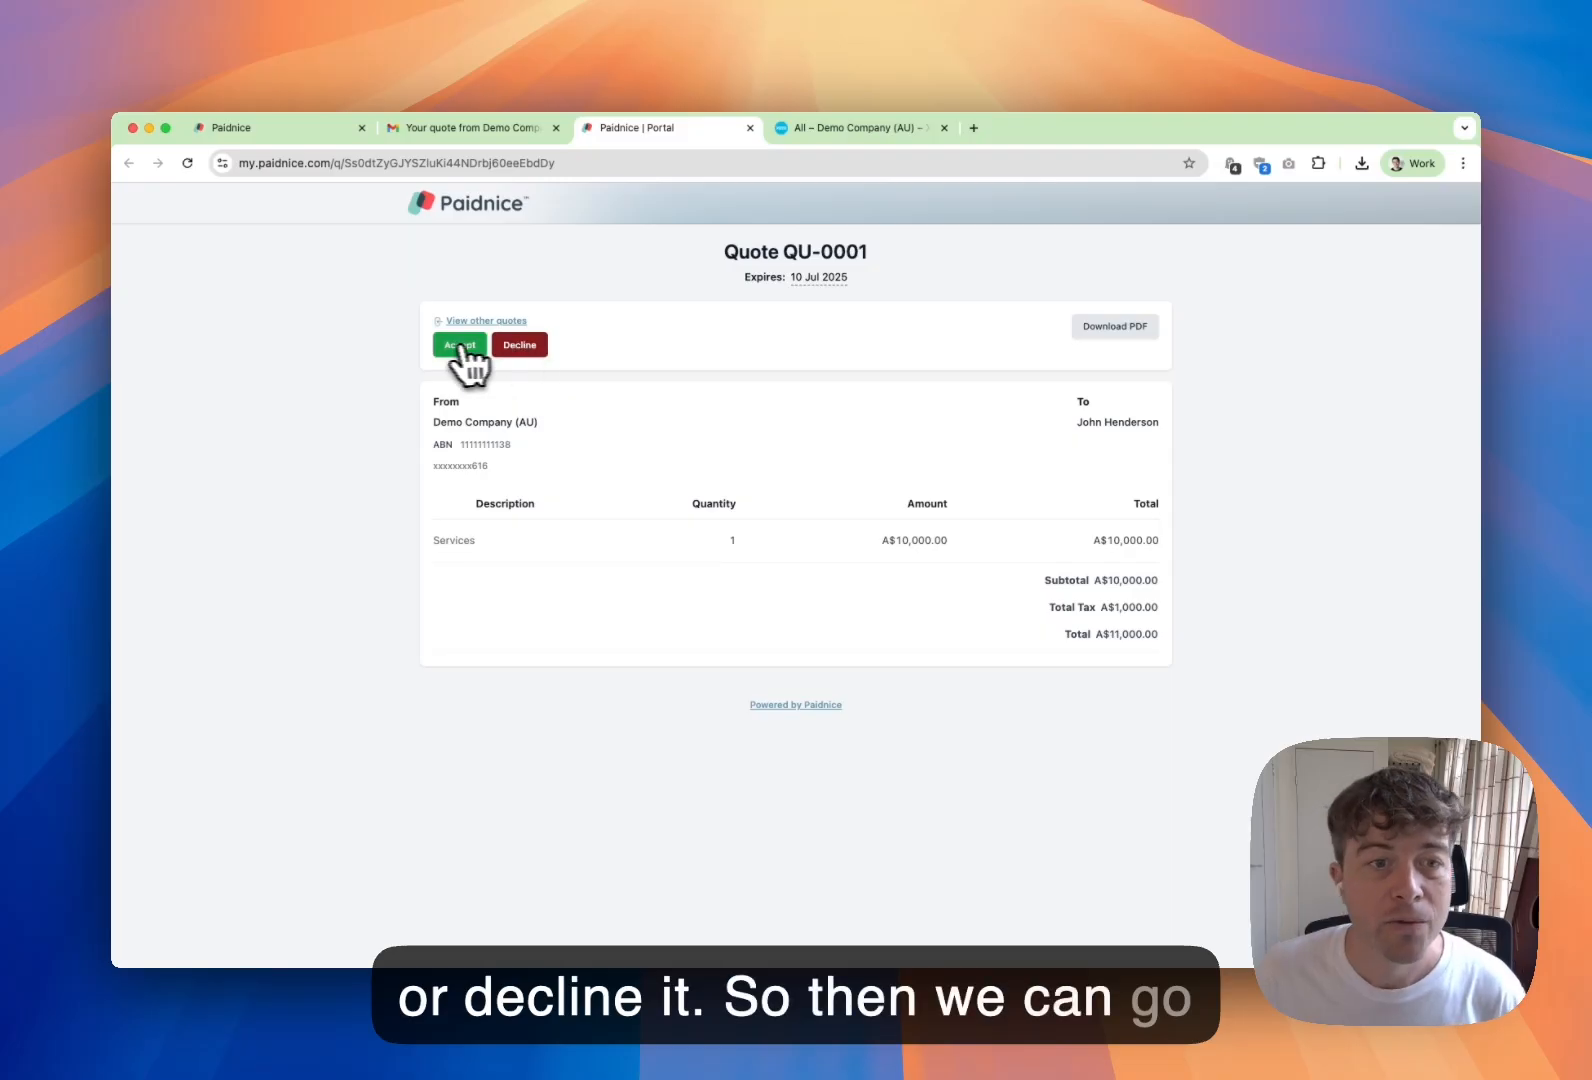
left_click(475, 350)
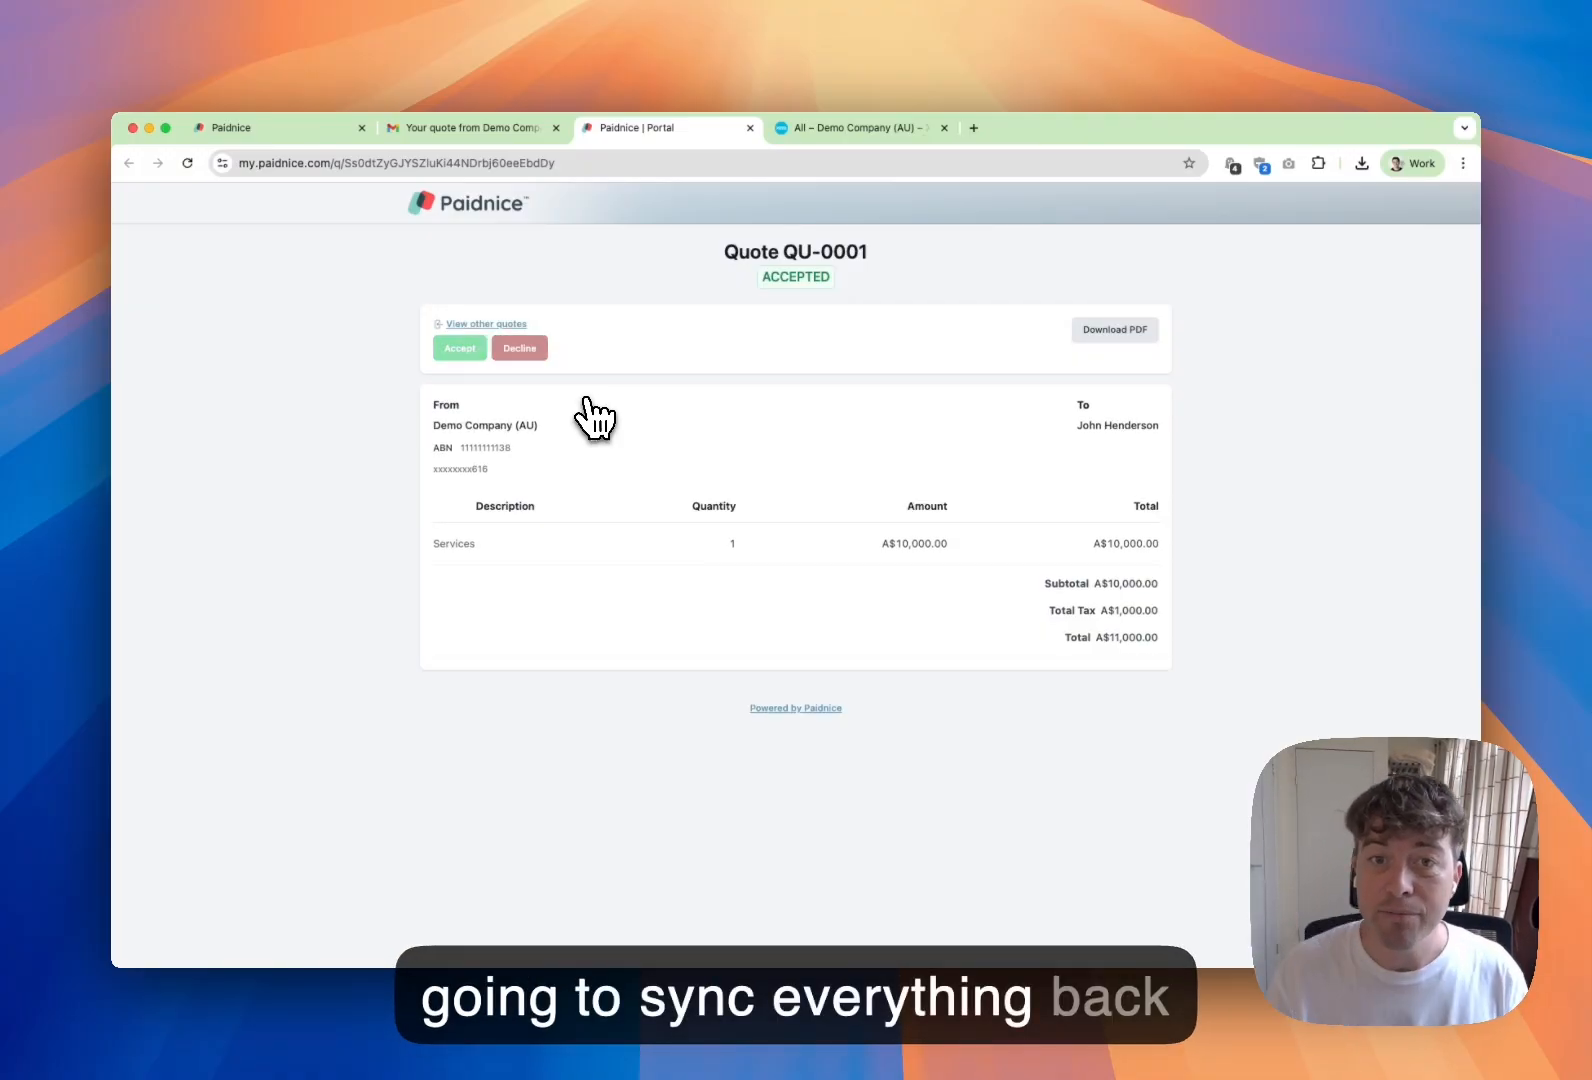
- Switch to Xero and list the accepted quotes to check the quote's status
left_click(867, 126)
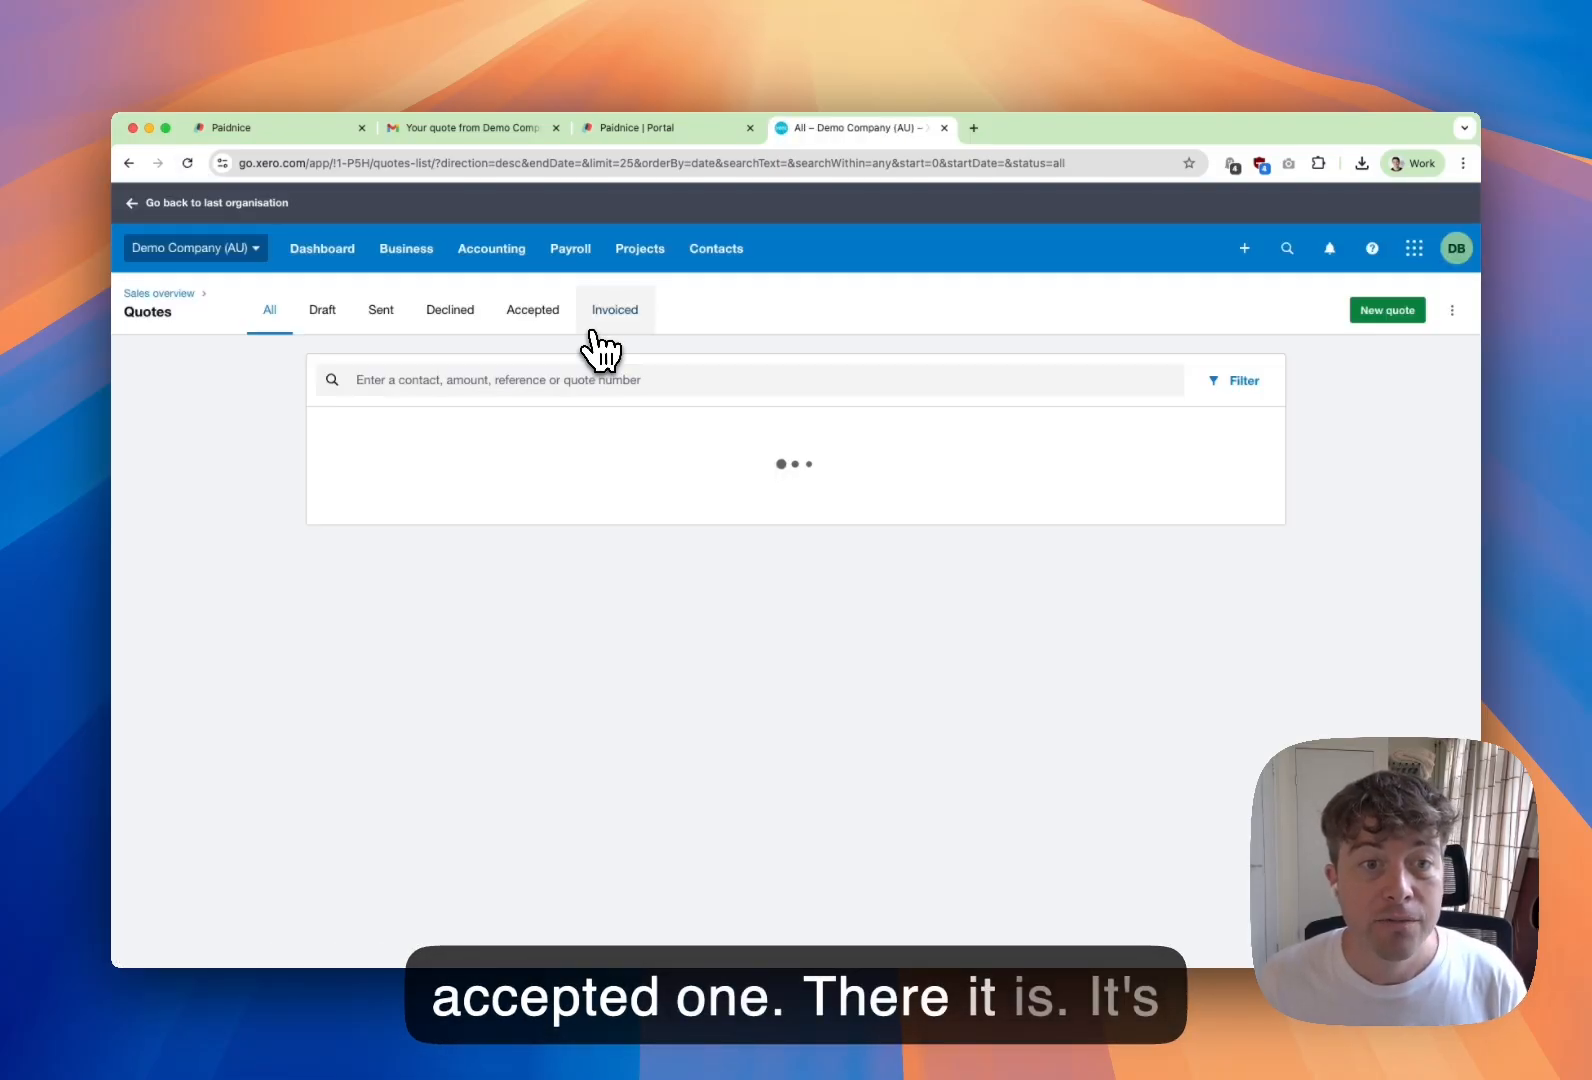
left_click(588, 333)
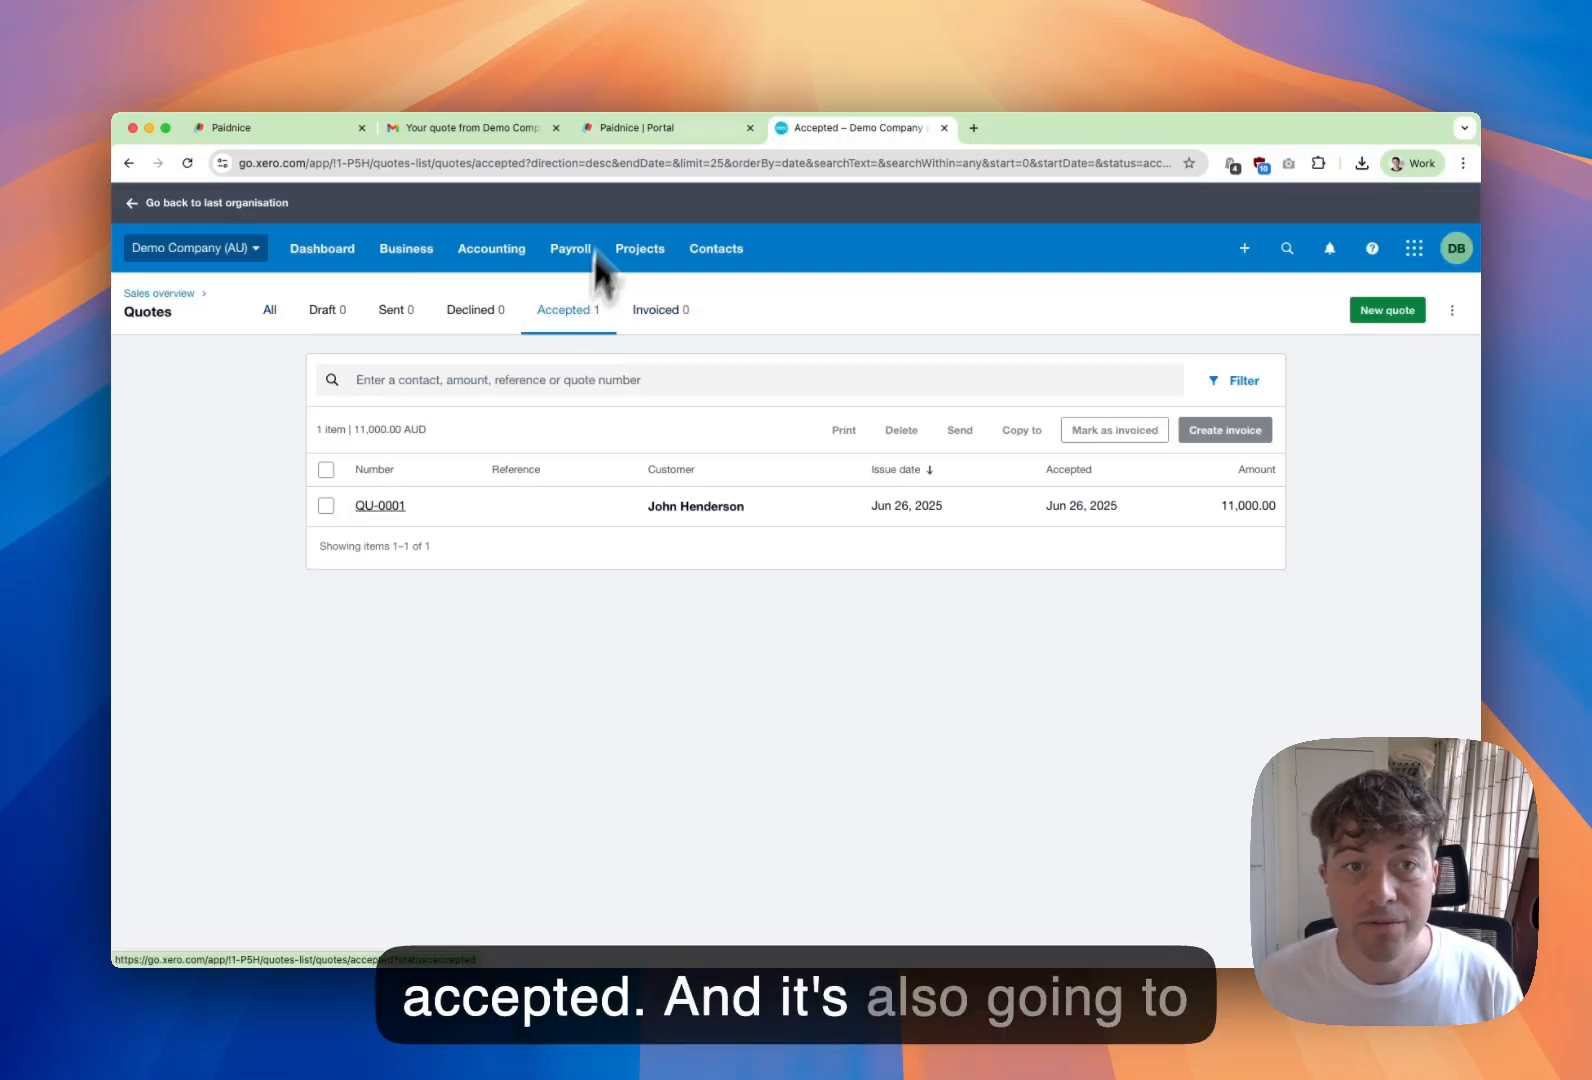
- Switch to Paidnice, examine the accepted quote's history and viewing options, and return to the Default Group
left_click(638, 131)
left_click(318, 136)
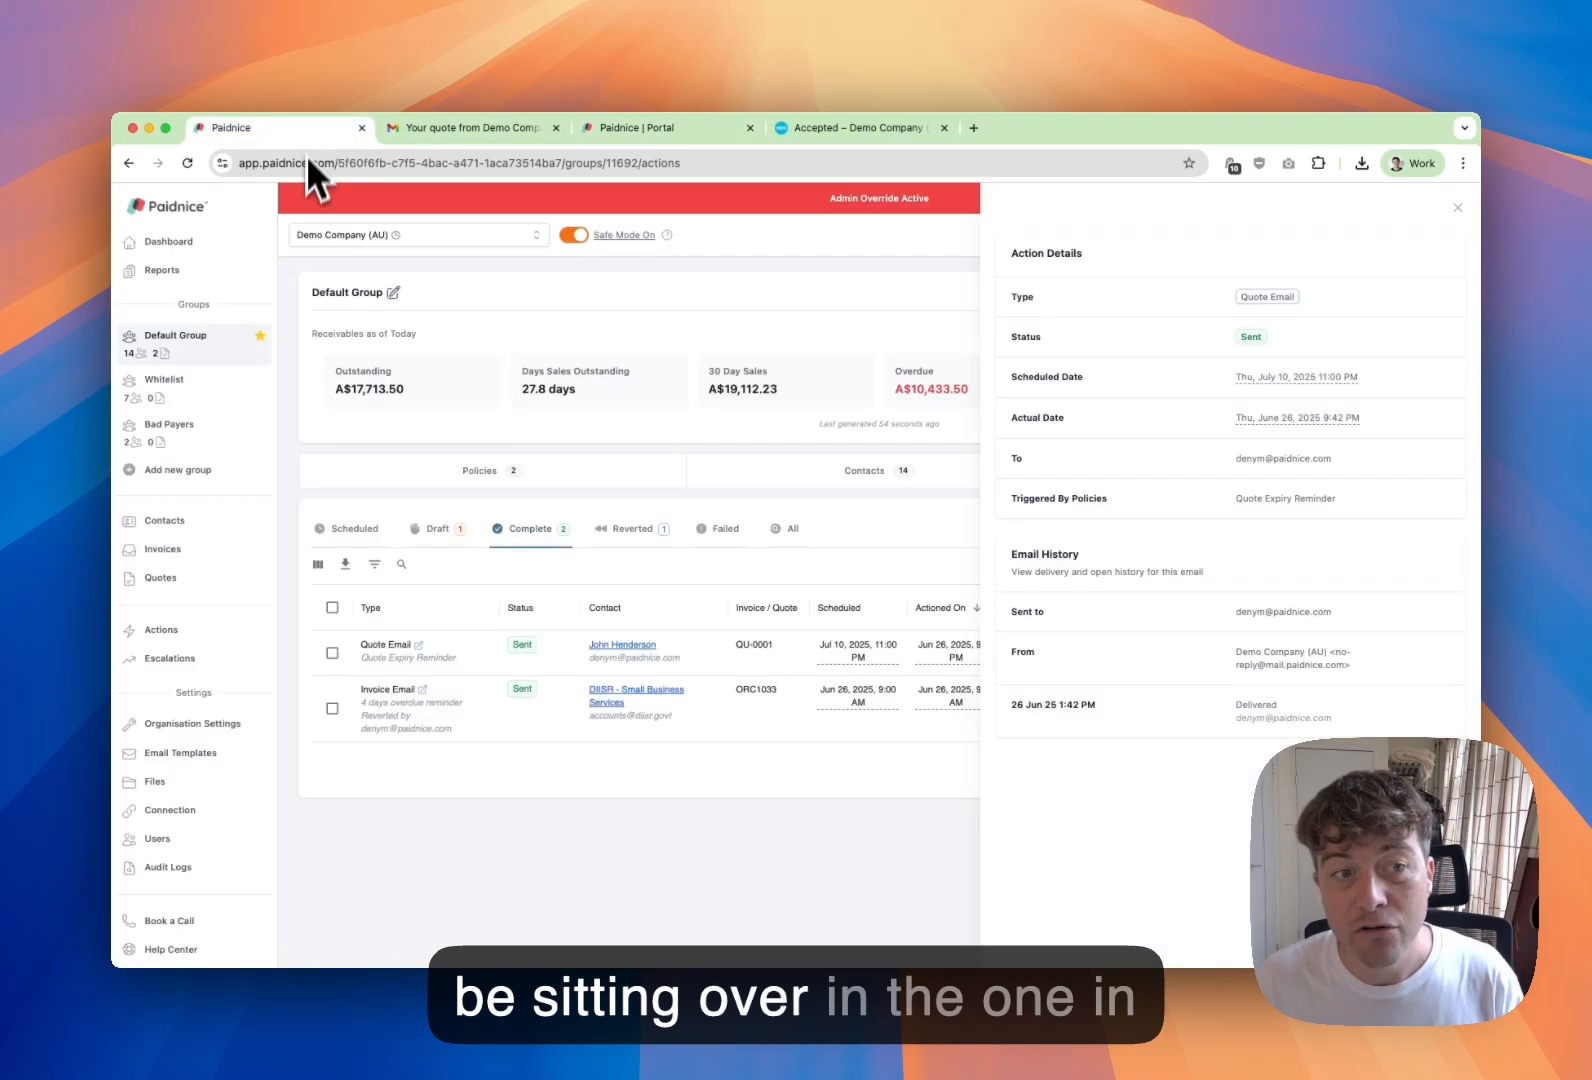
left_click(388, 544)
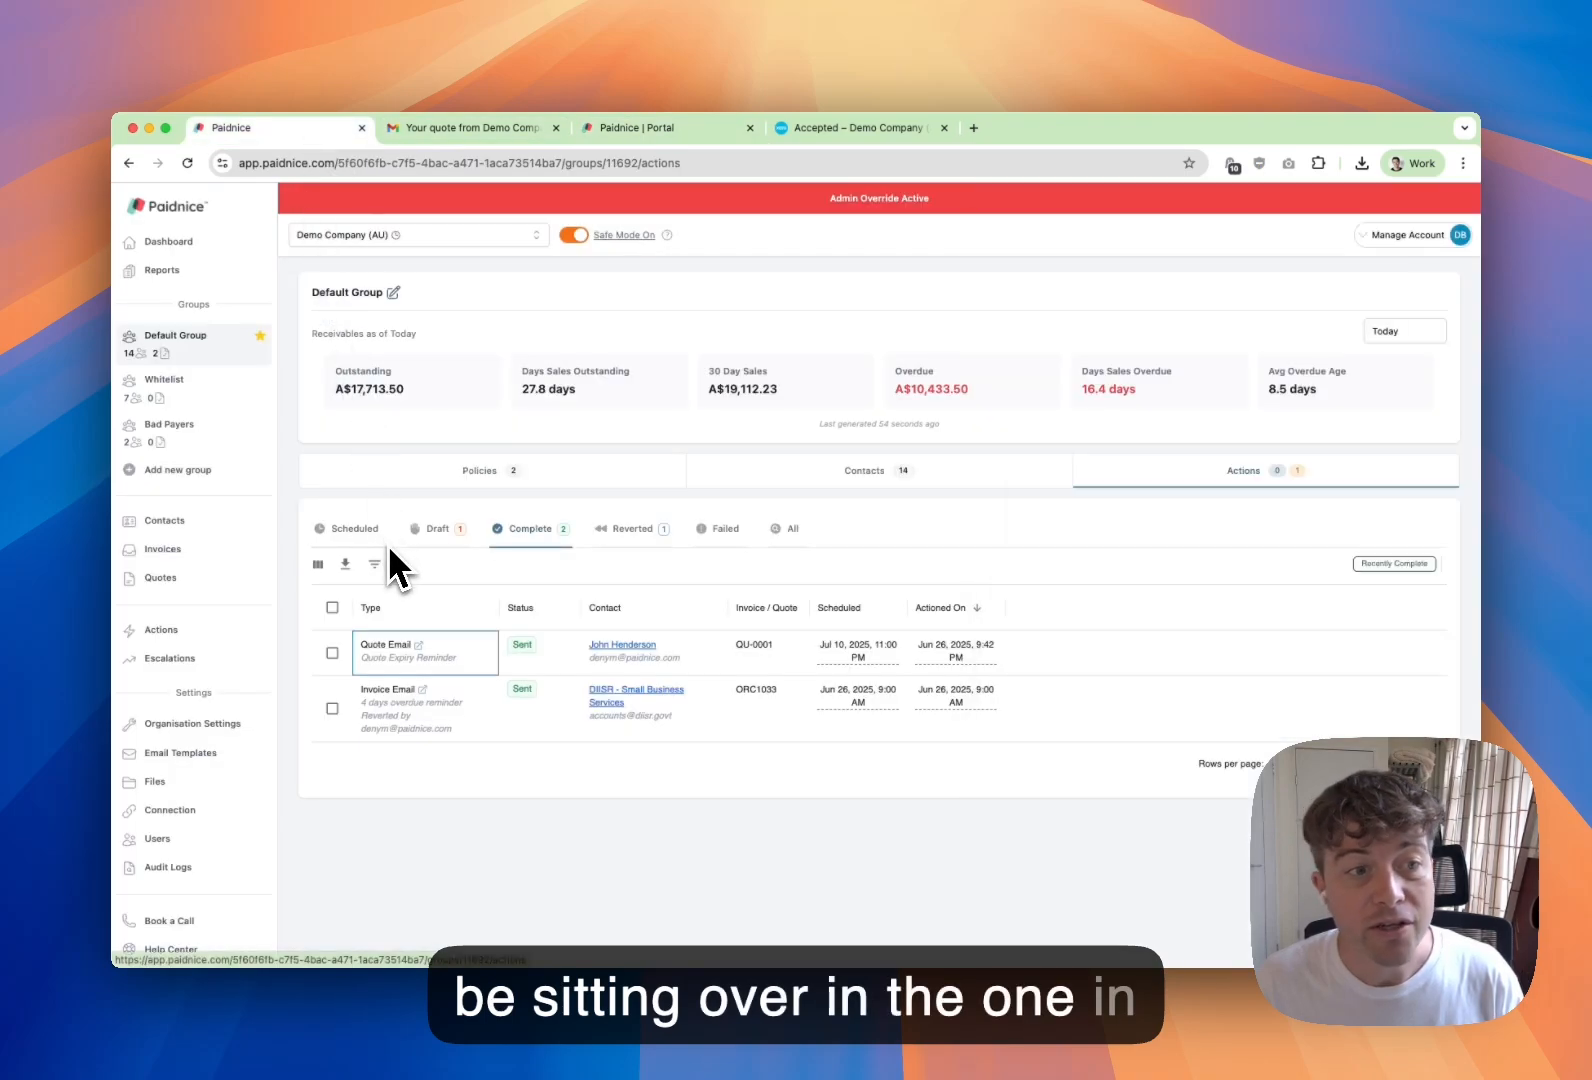
left_click(184, 582)
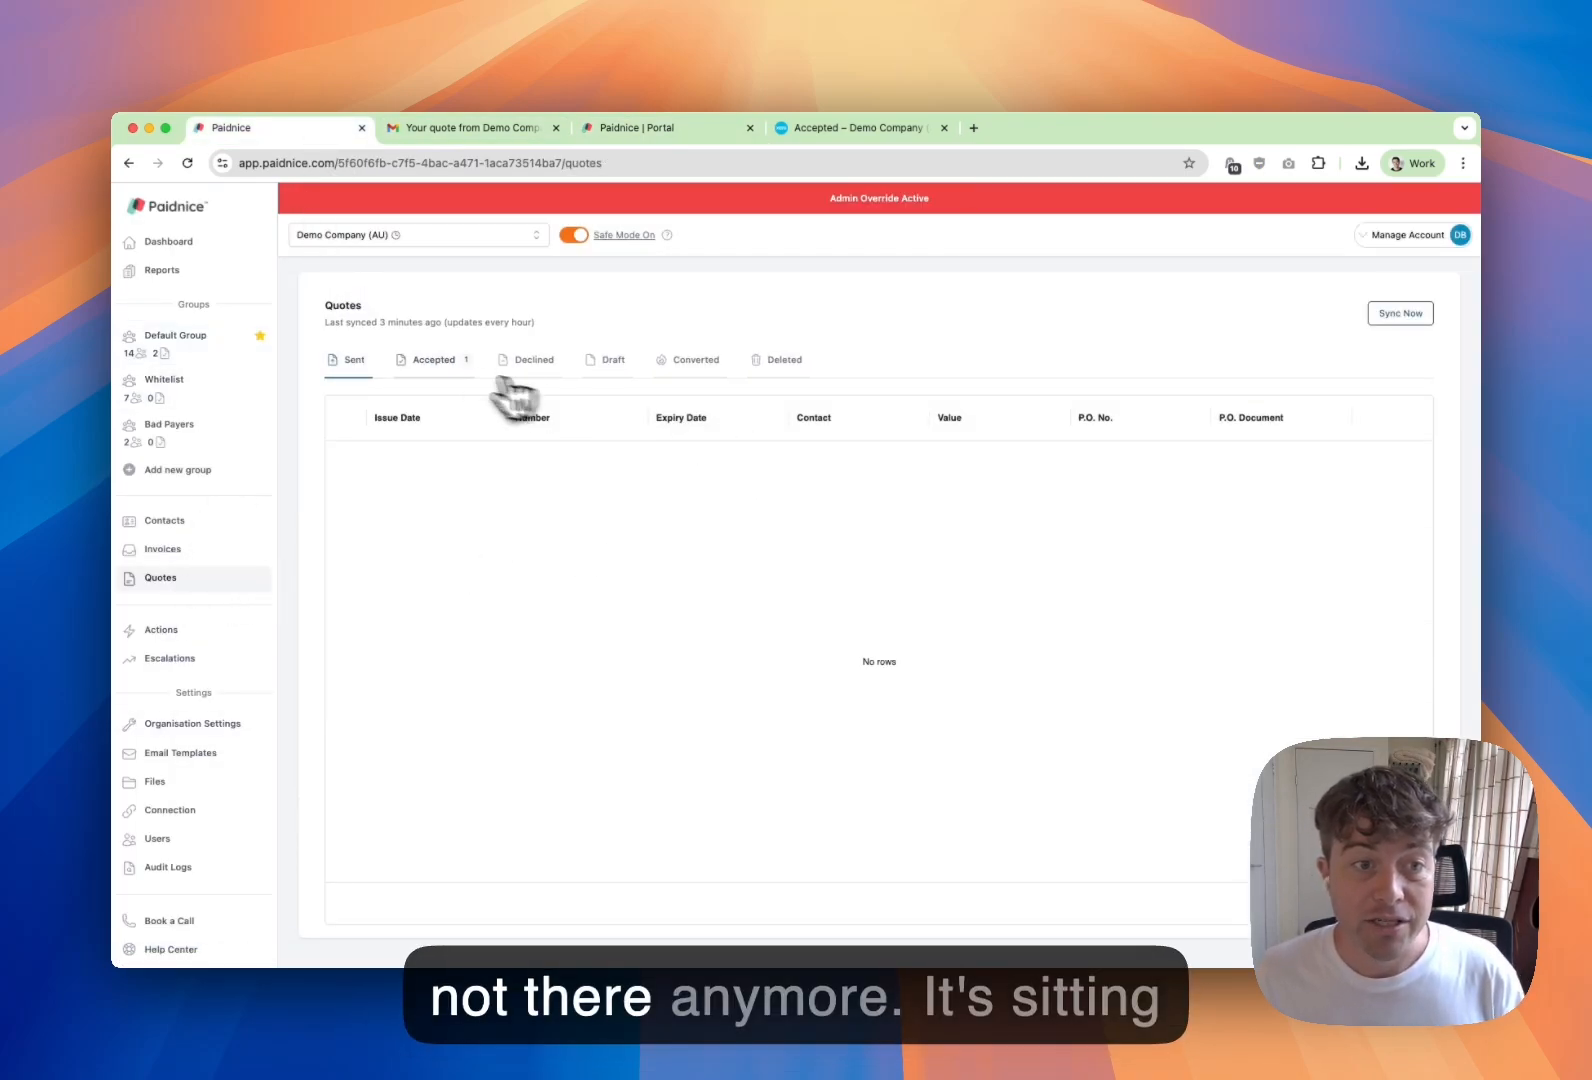
left_click(437, 362)
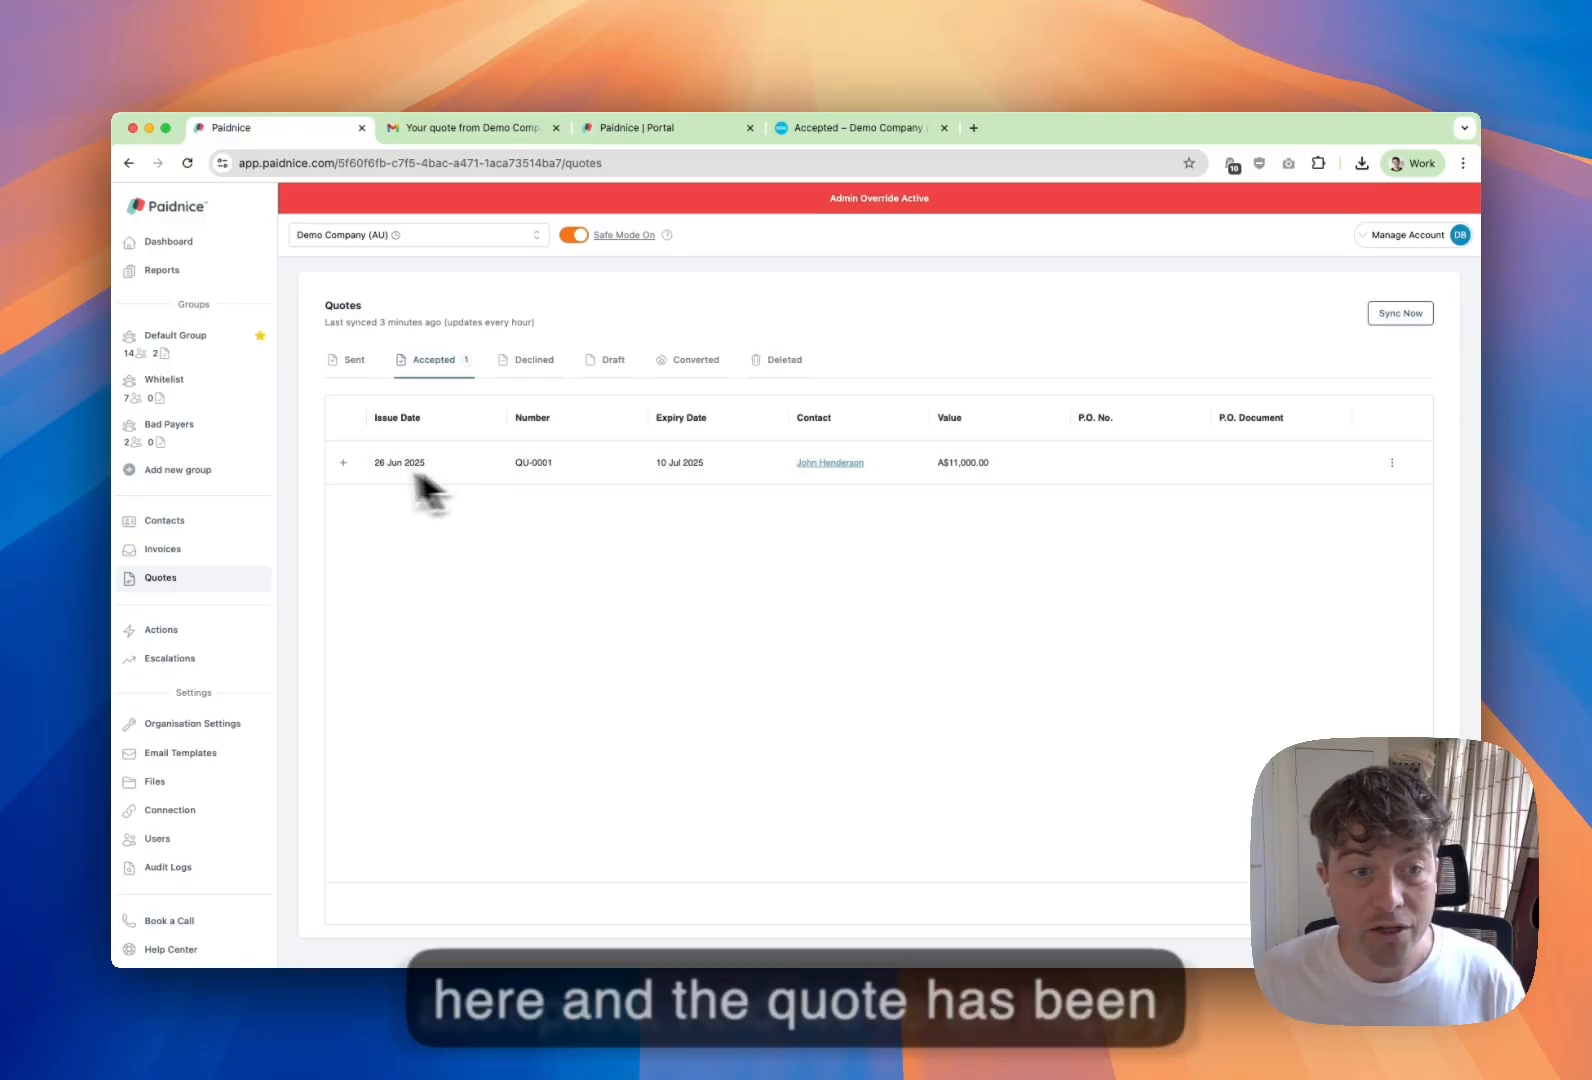
left_click(344, 462)
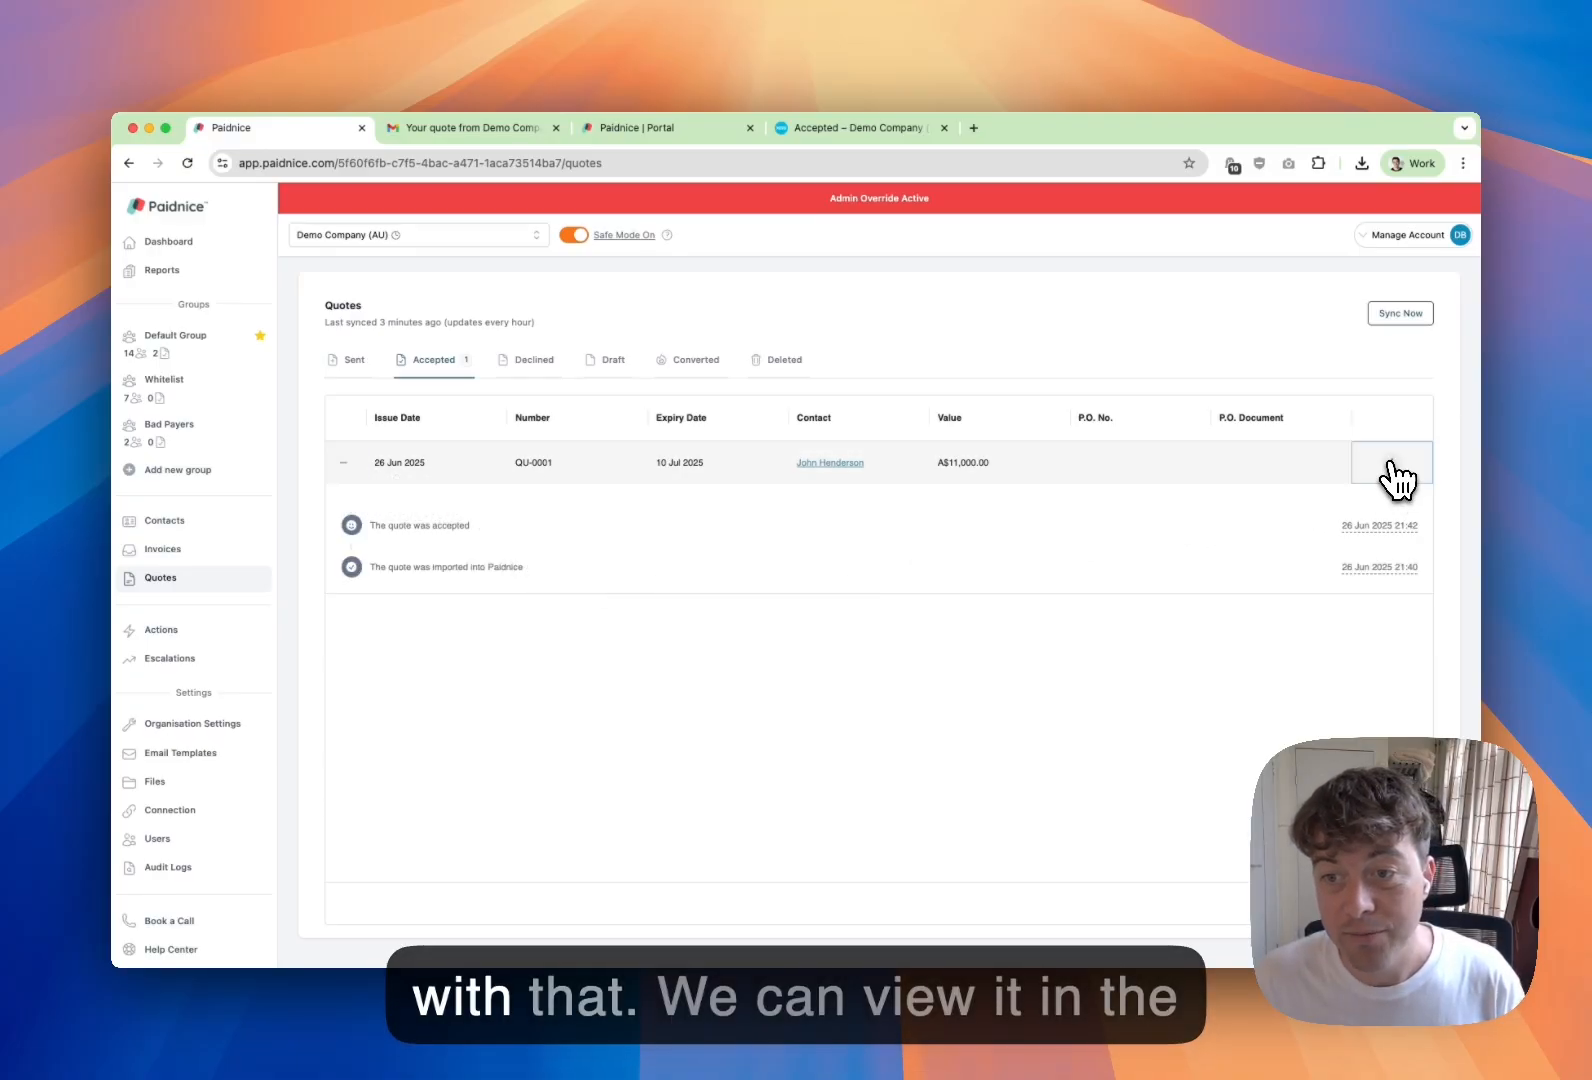
left_click(1391, 463)
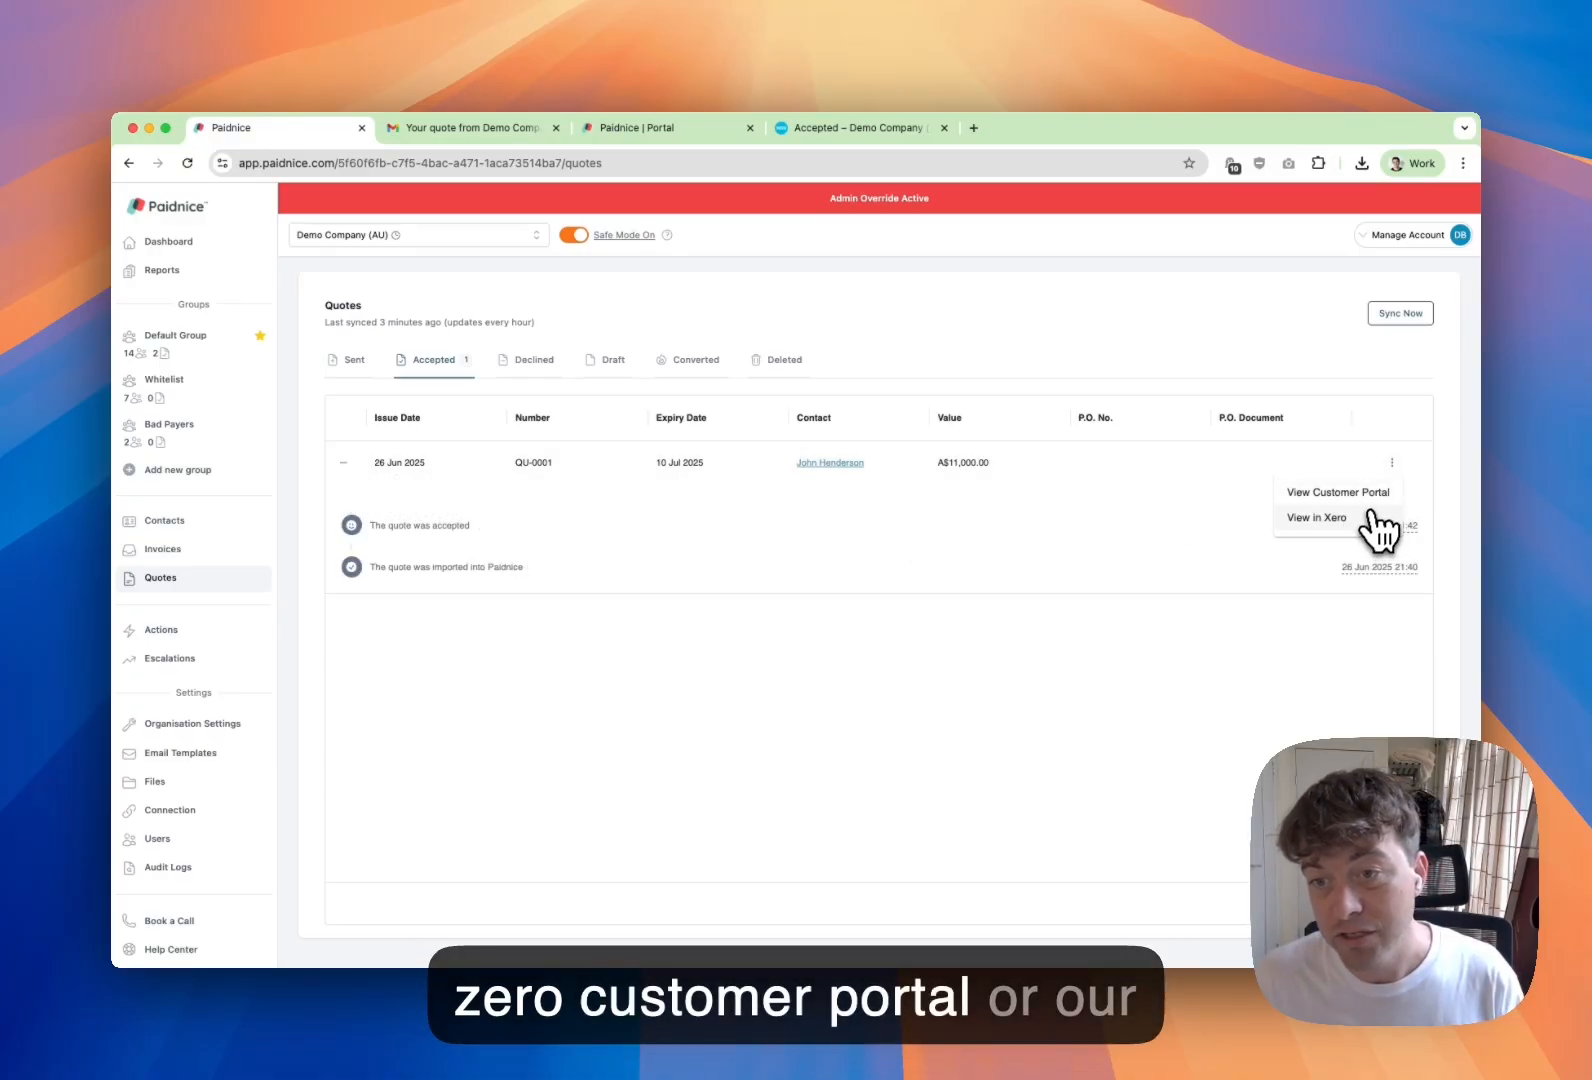
left_click(1135, 570)
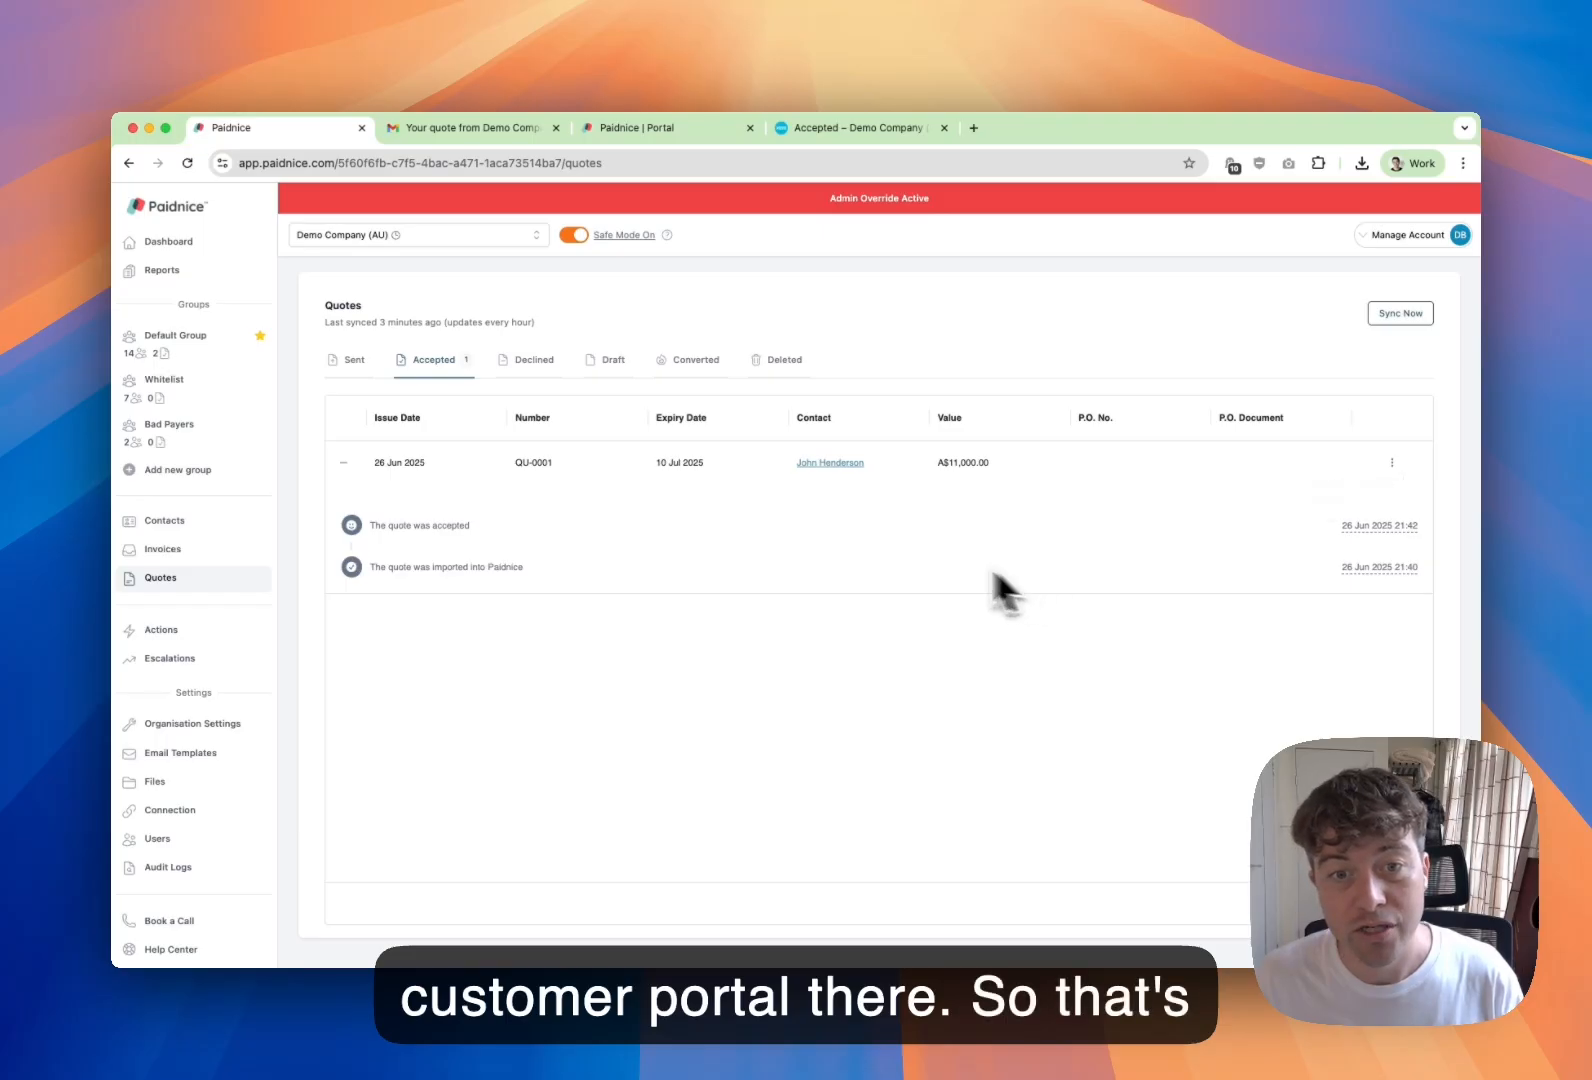
left_click(225, 340)
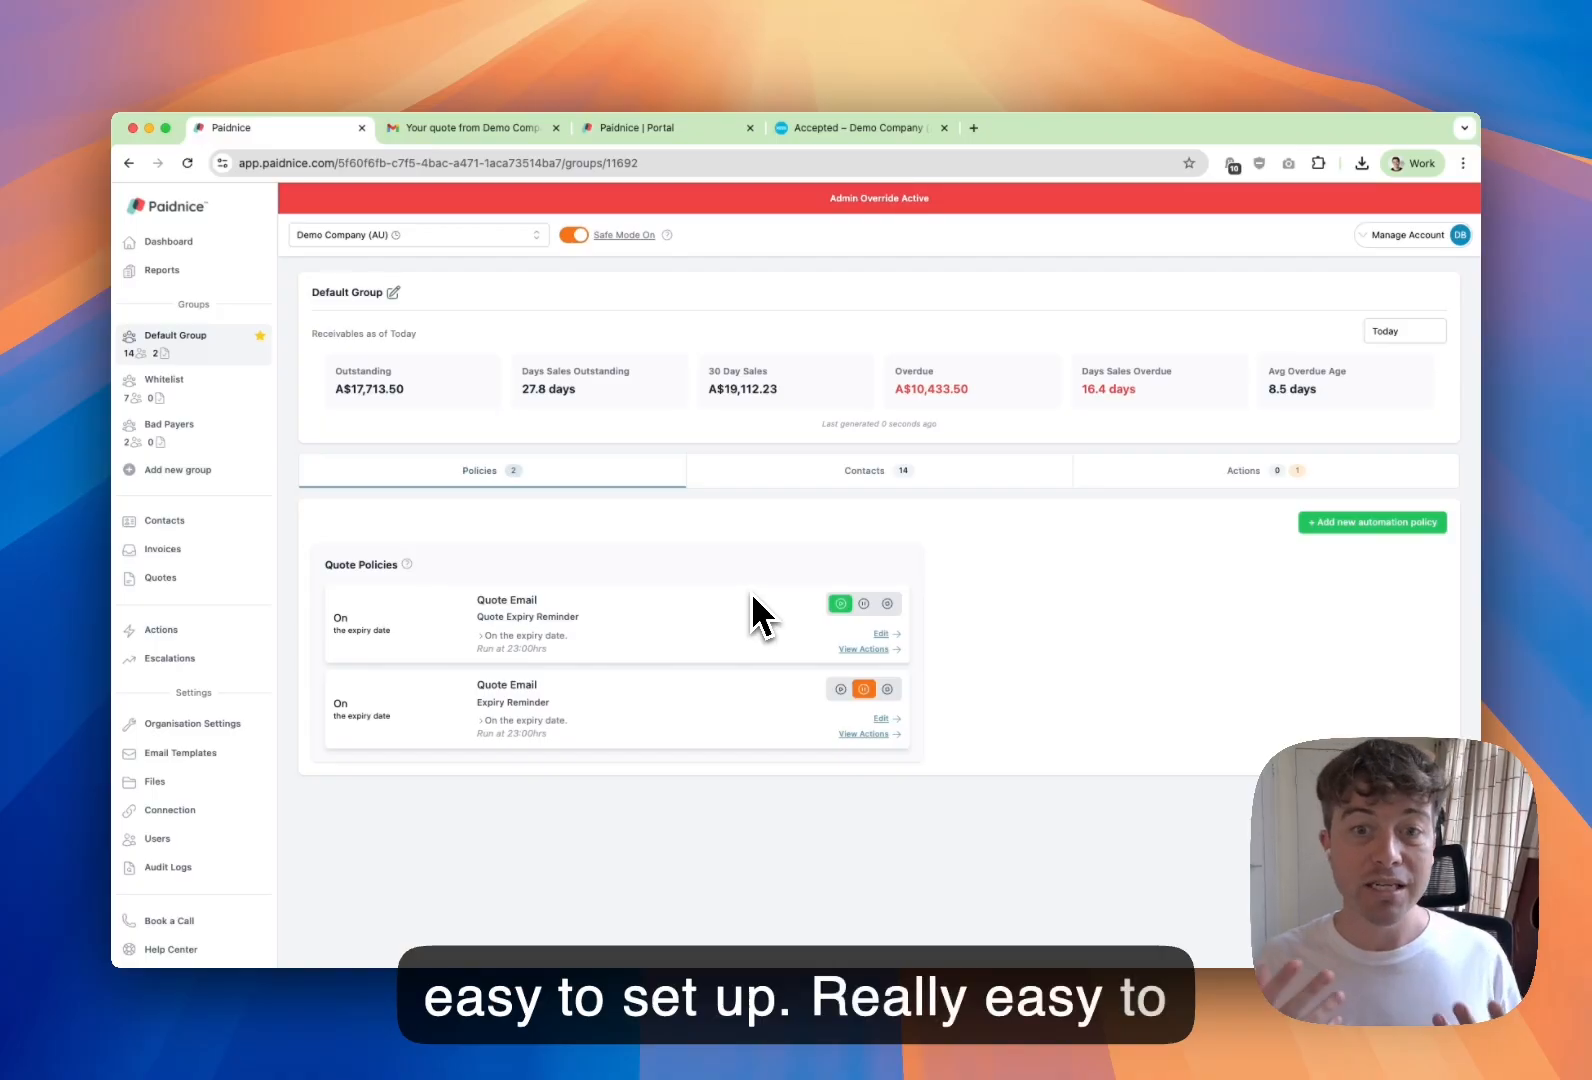
- Examine the organisation's email preferences for the outbound address and custom domain settings
left_click(146, 724)
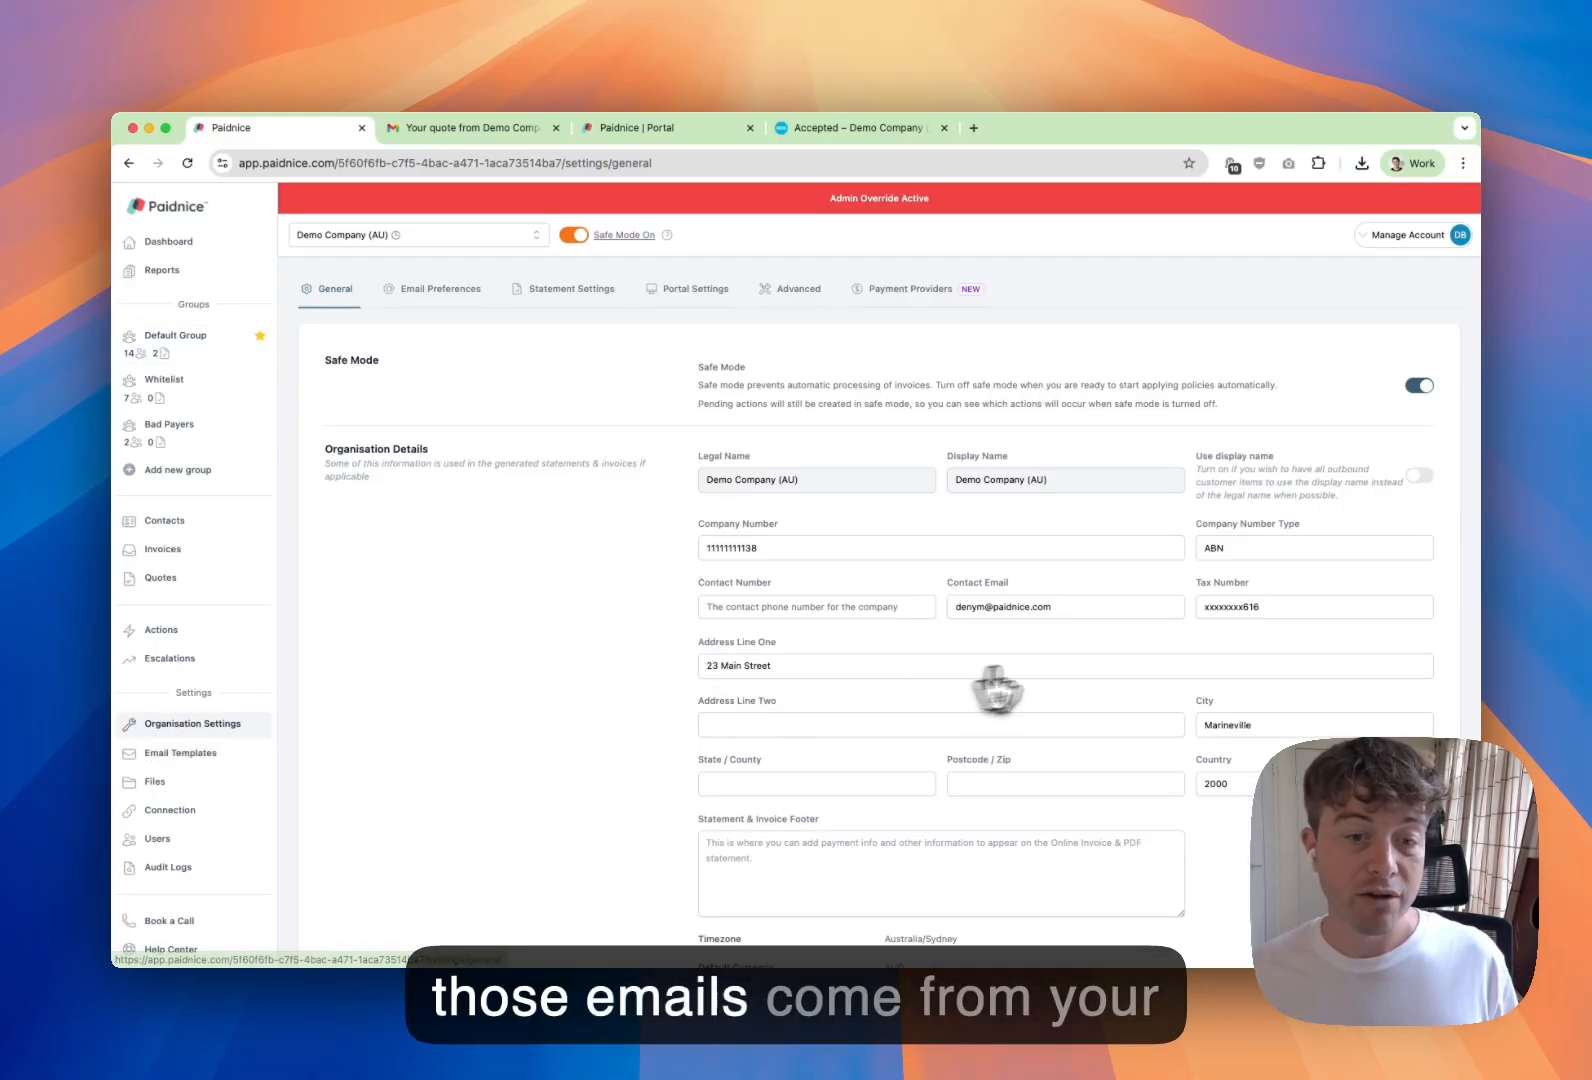
scroll(1000, 700, "down", 3)
scroll(780, 700, "up", 5)
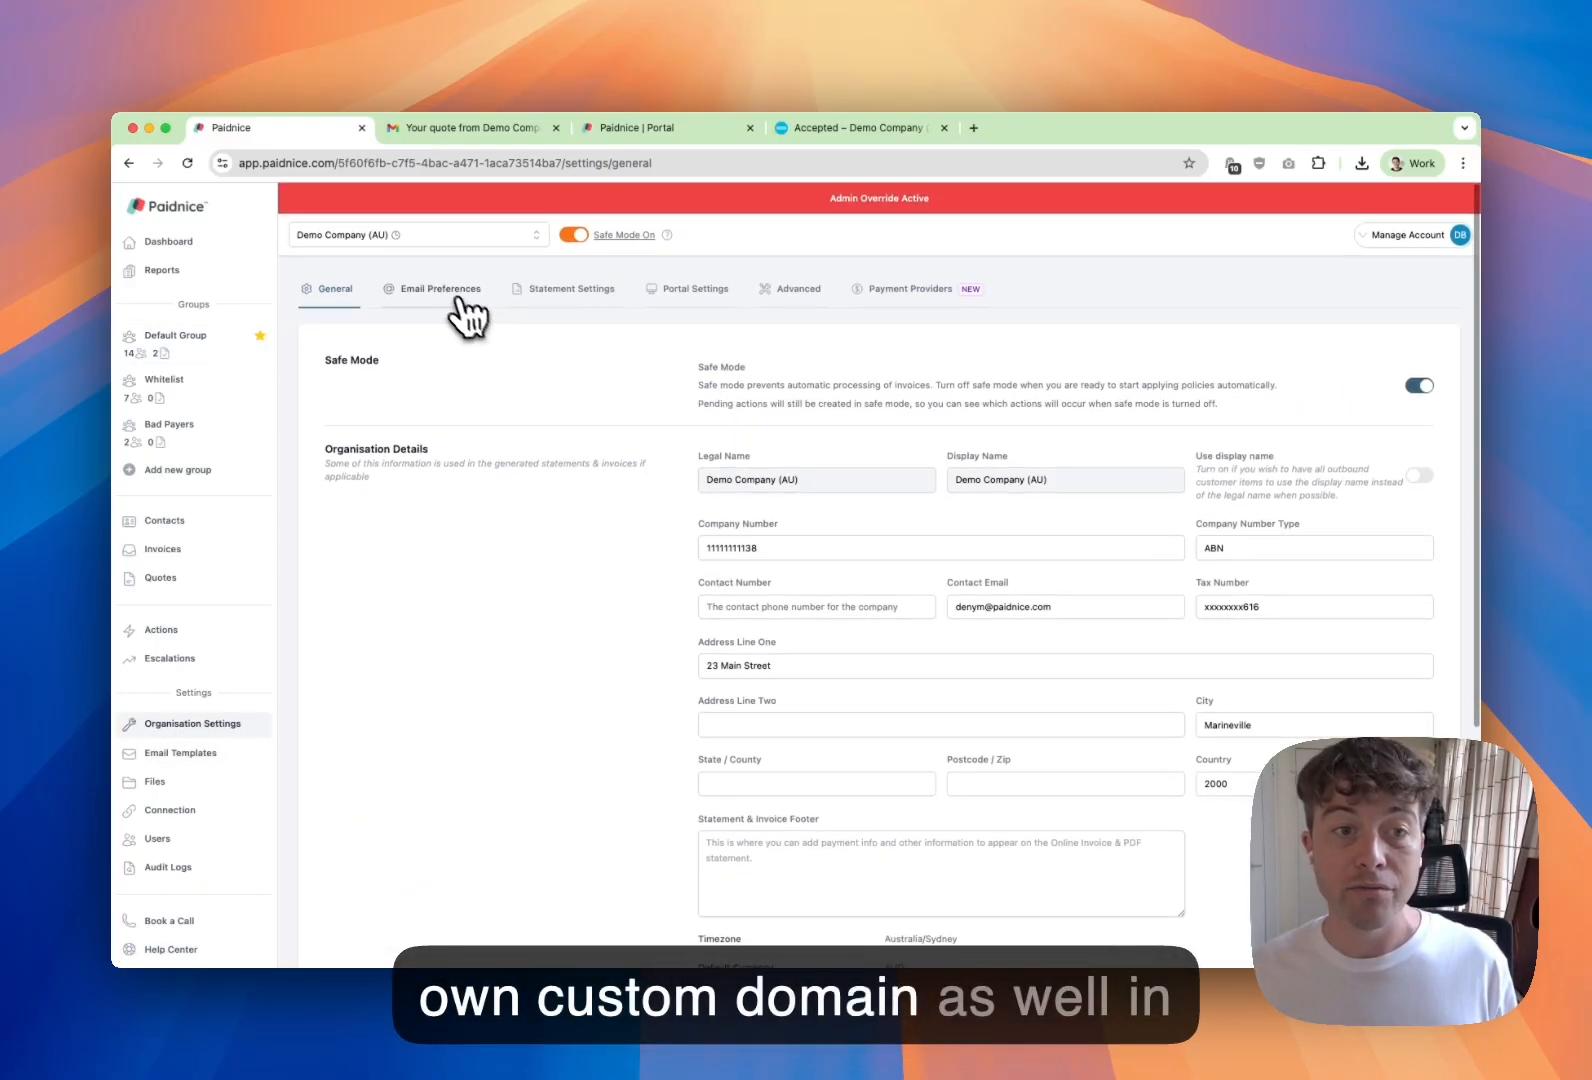
left_click(445, 290)
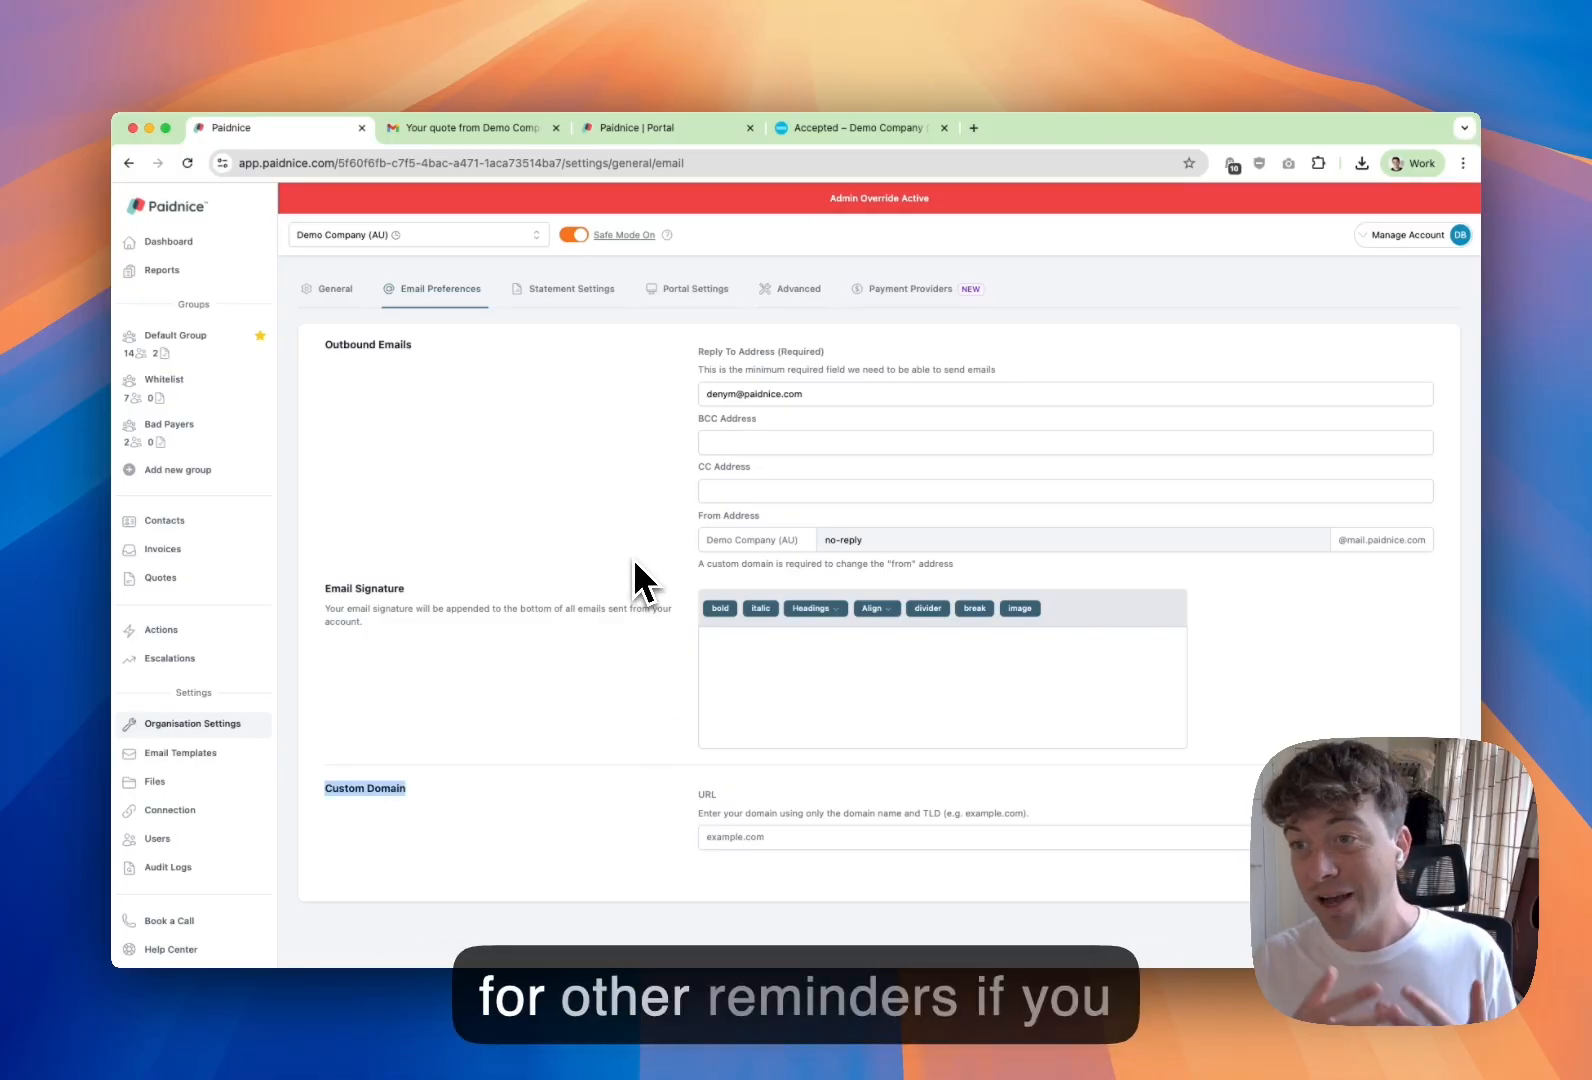
left_click(335, 289)
- Look through the automation policy types available for the Default Group and close the list without adding one
left_click(240, 333)
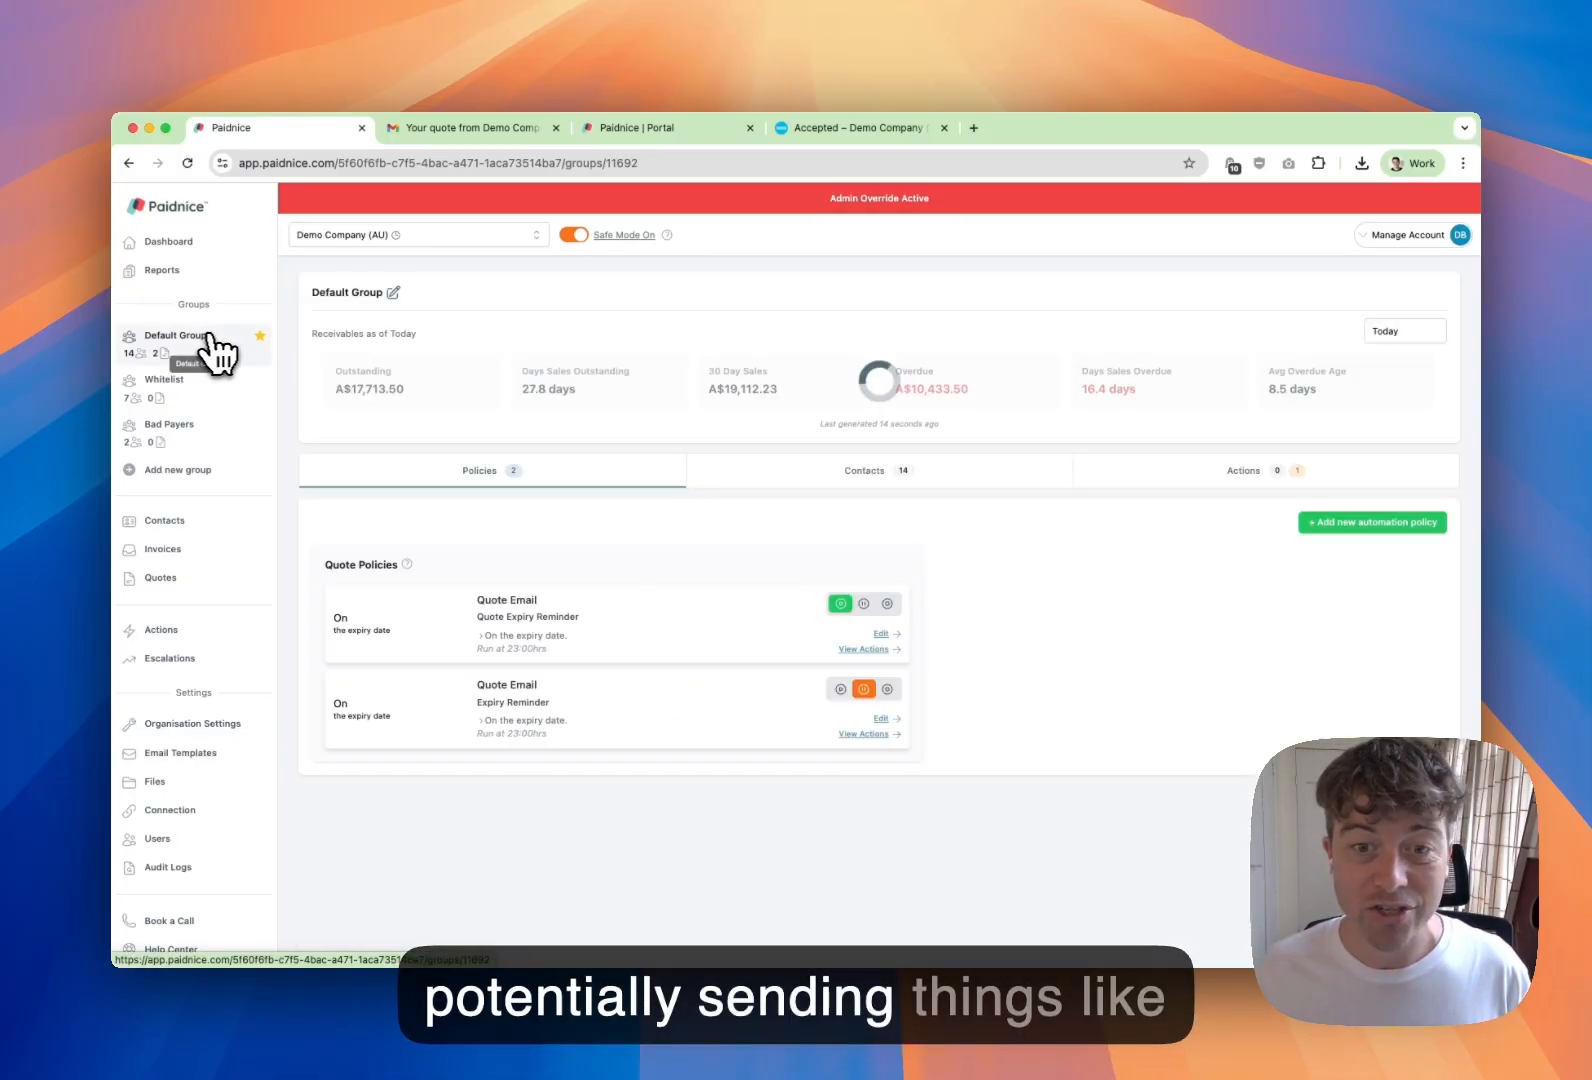
left_click(1345, 528)
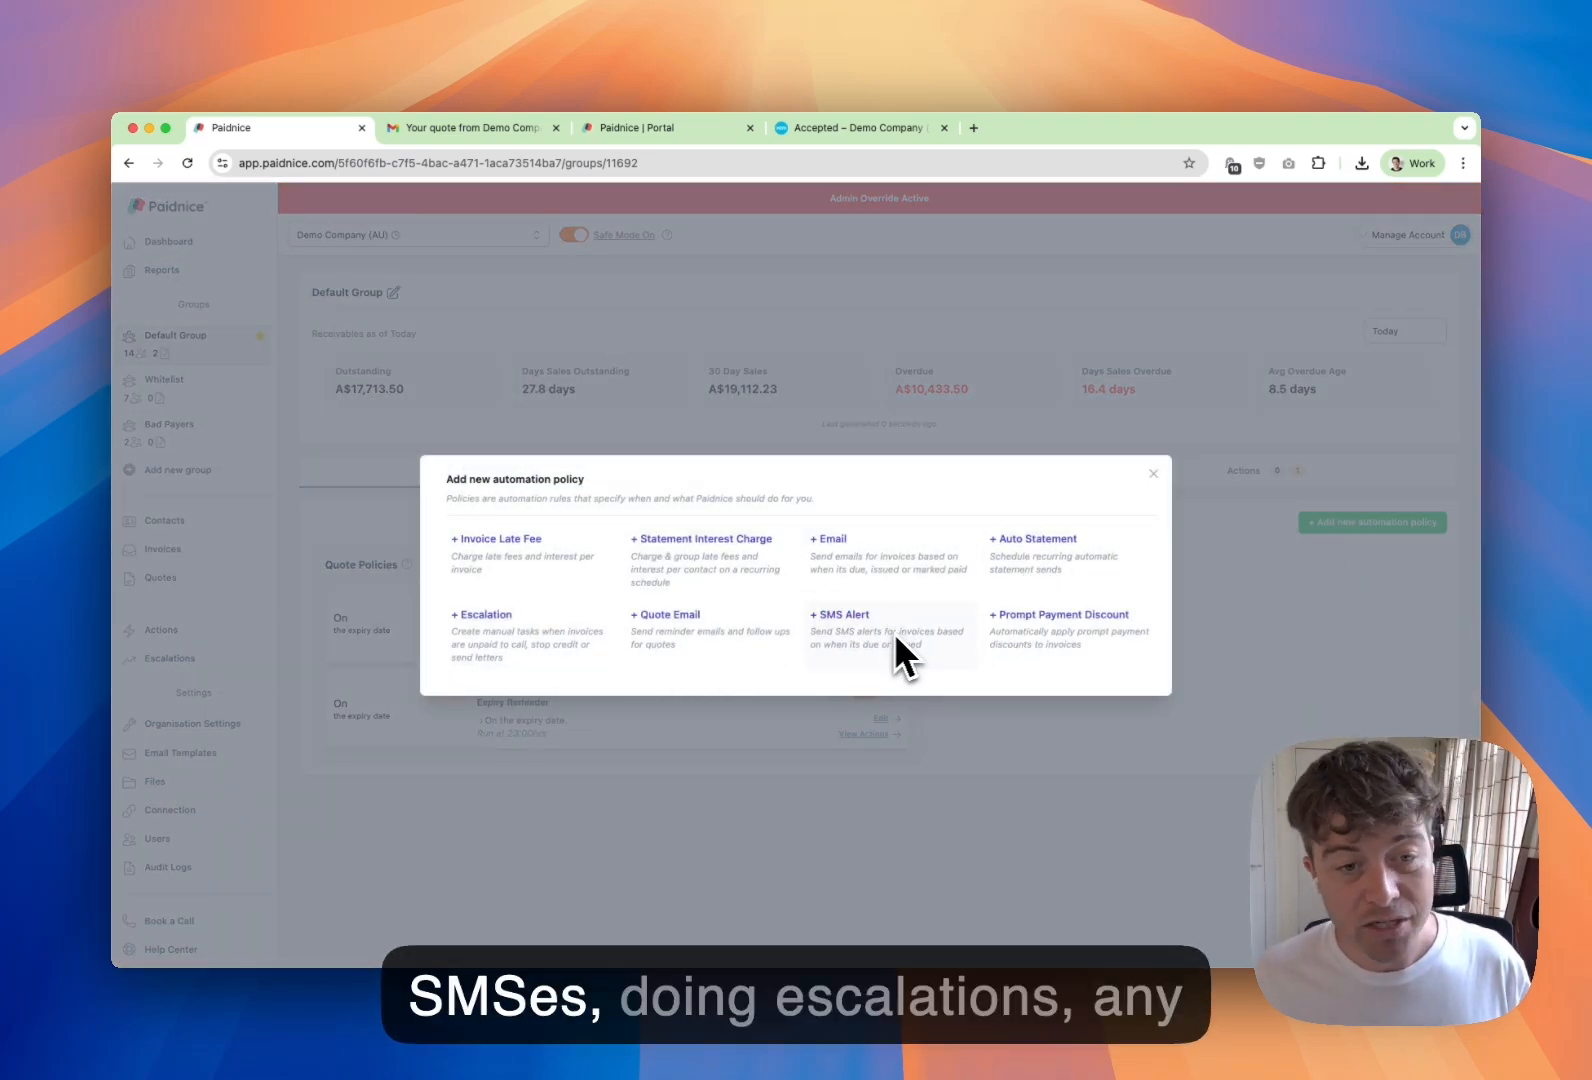
left_click(1153, 474)
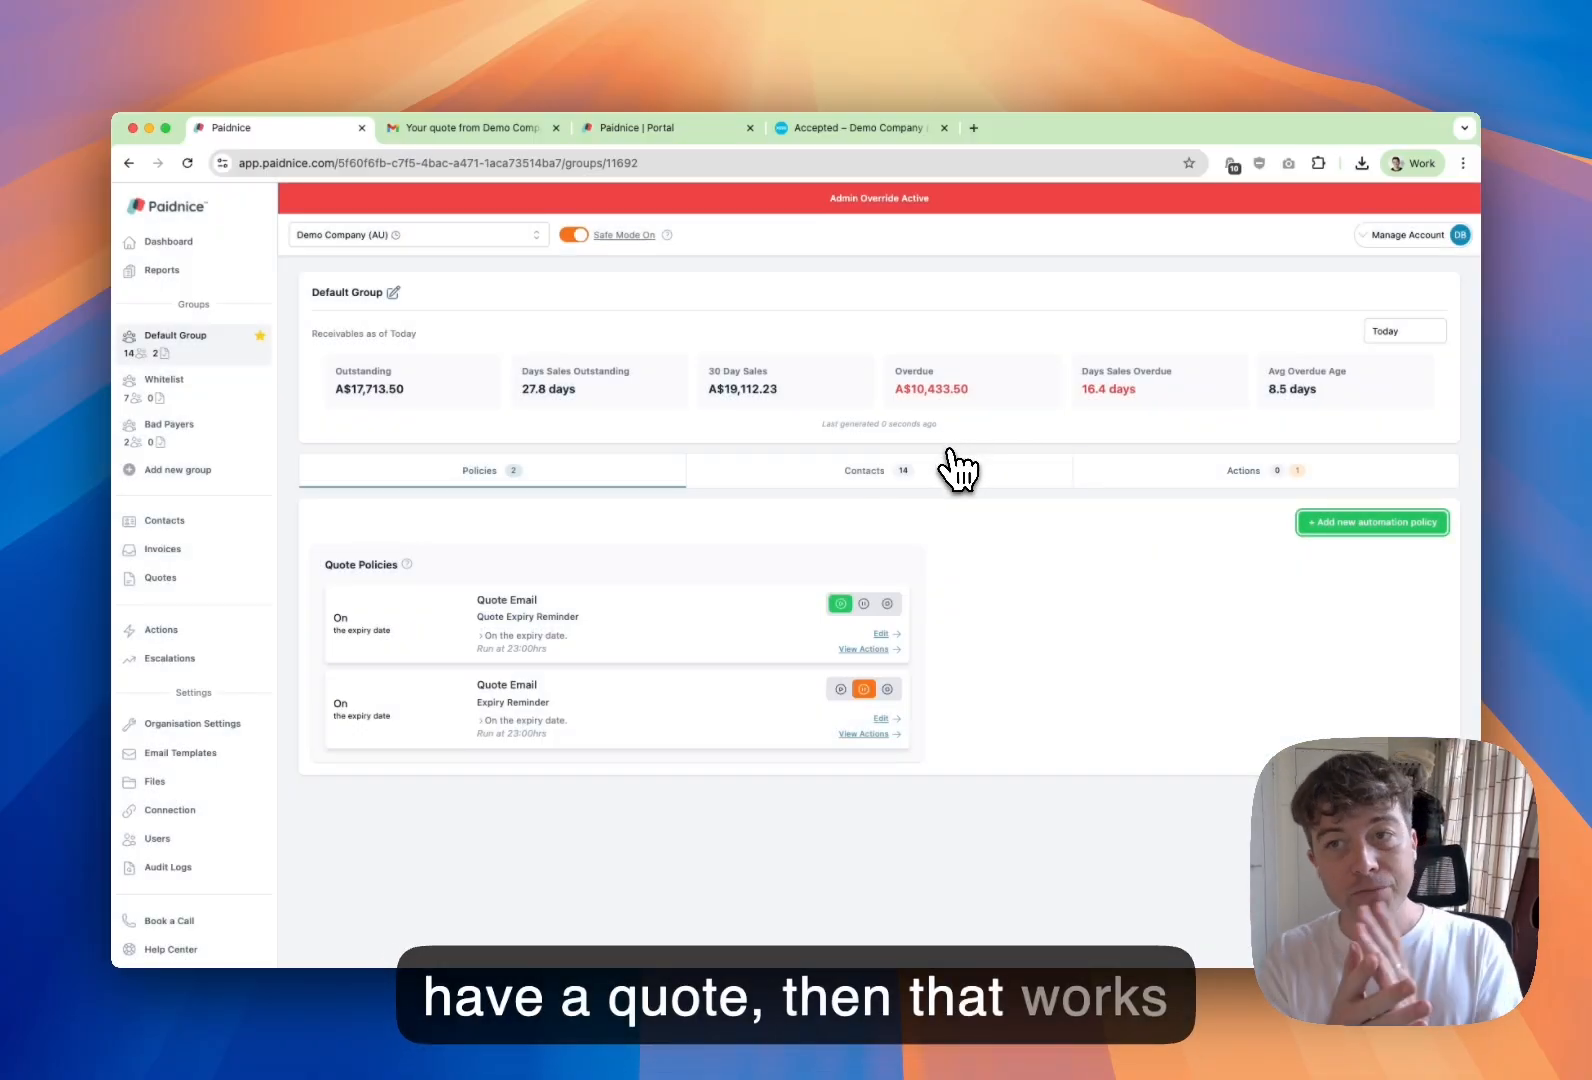